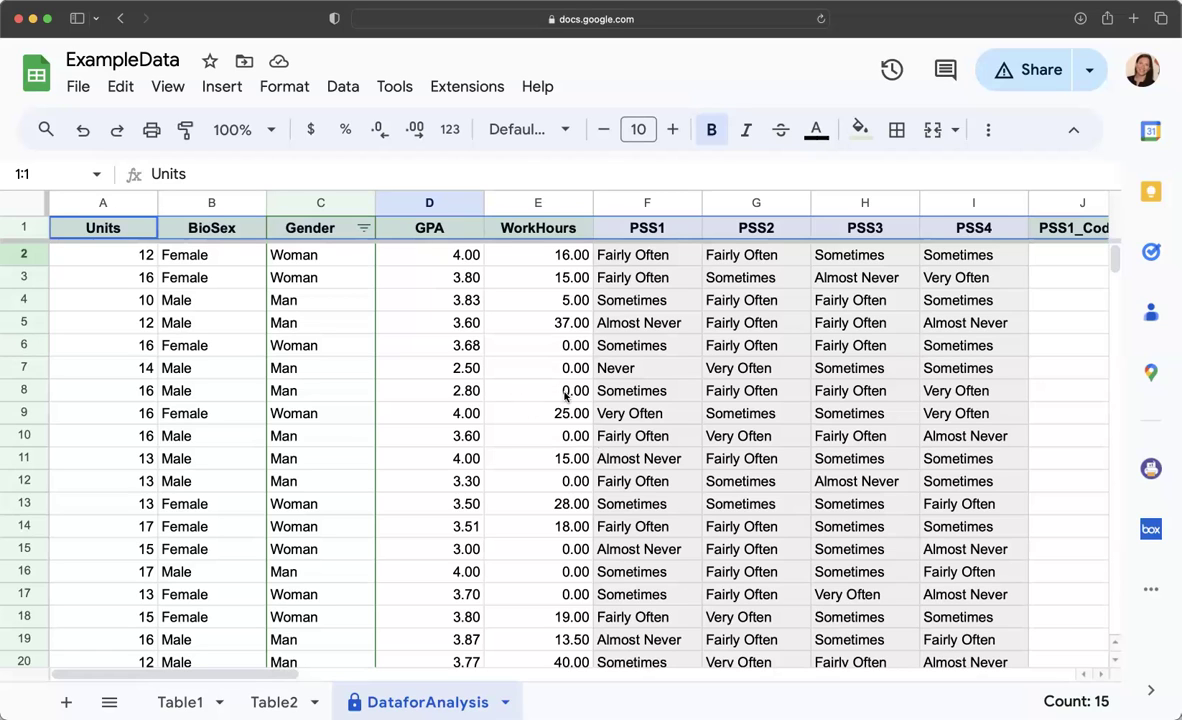
# Step: Browse the Extensions menu for available analysis add-ons, then close it
pyautogui.click(464, 87)
pyautogui.moveTo(591, 629)
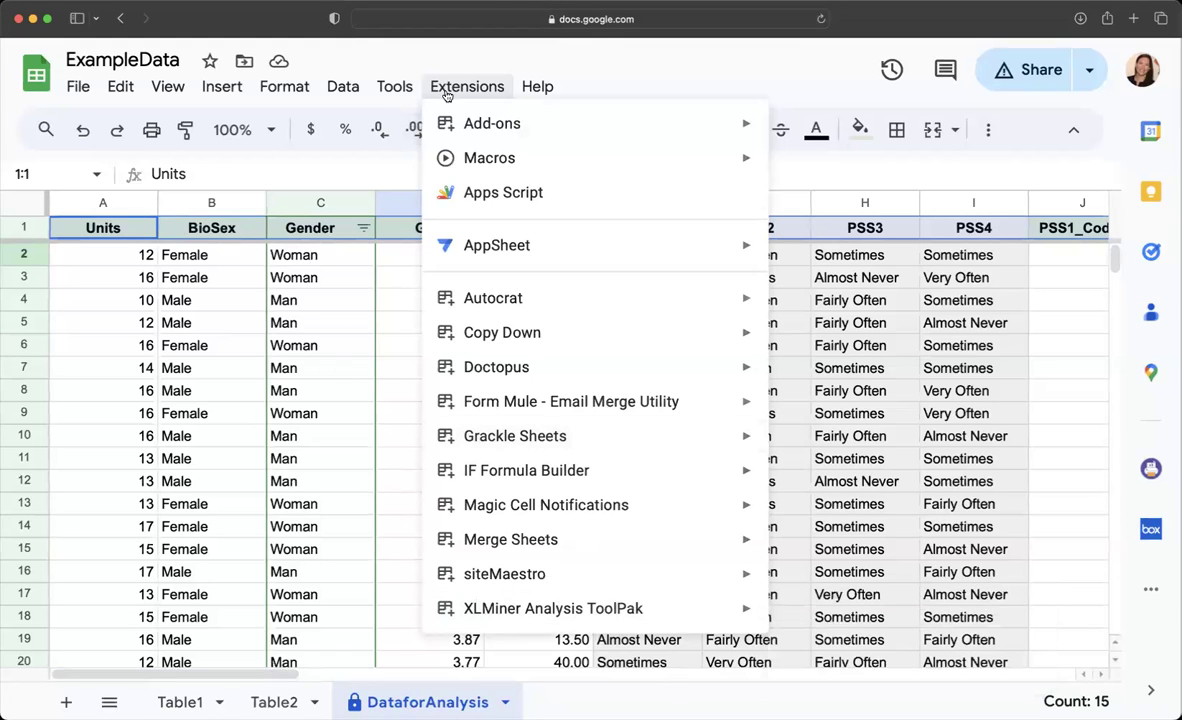
pyautogui.click(291, 432)
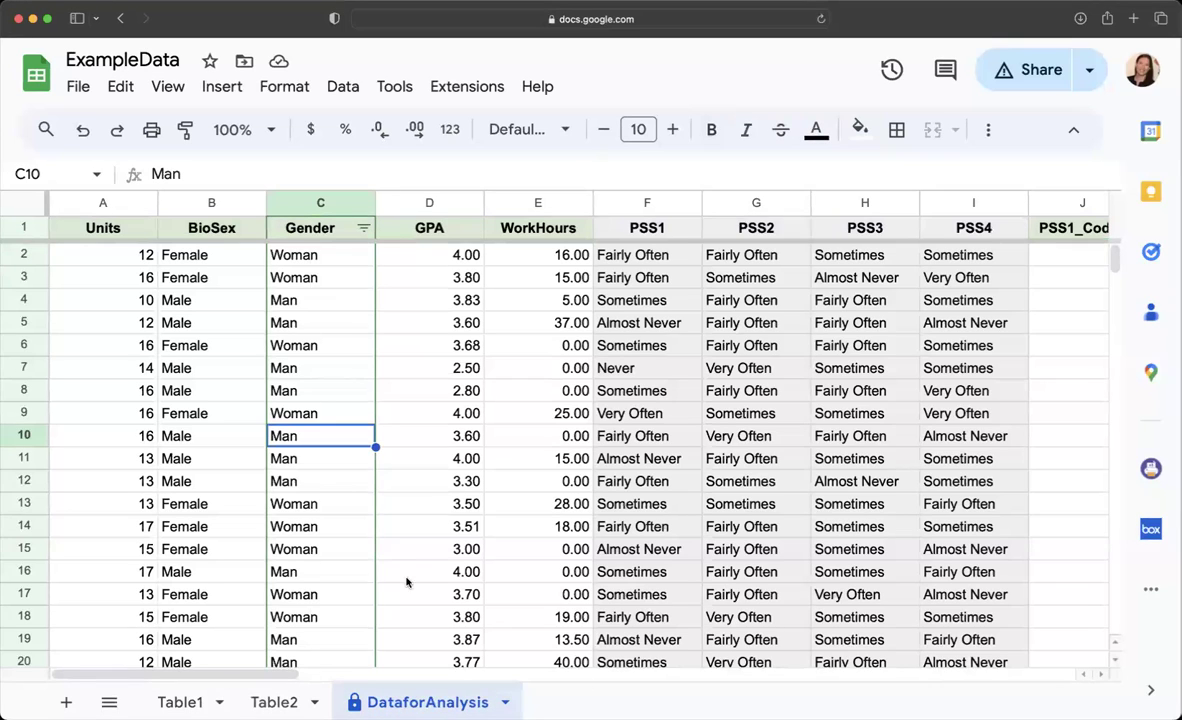
# Step: Duplicate the DataforAnalysis sheet and name the copy 'Sex_Units'
pyautogui.click(505, 702)
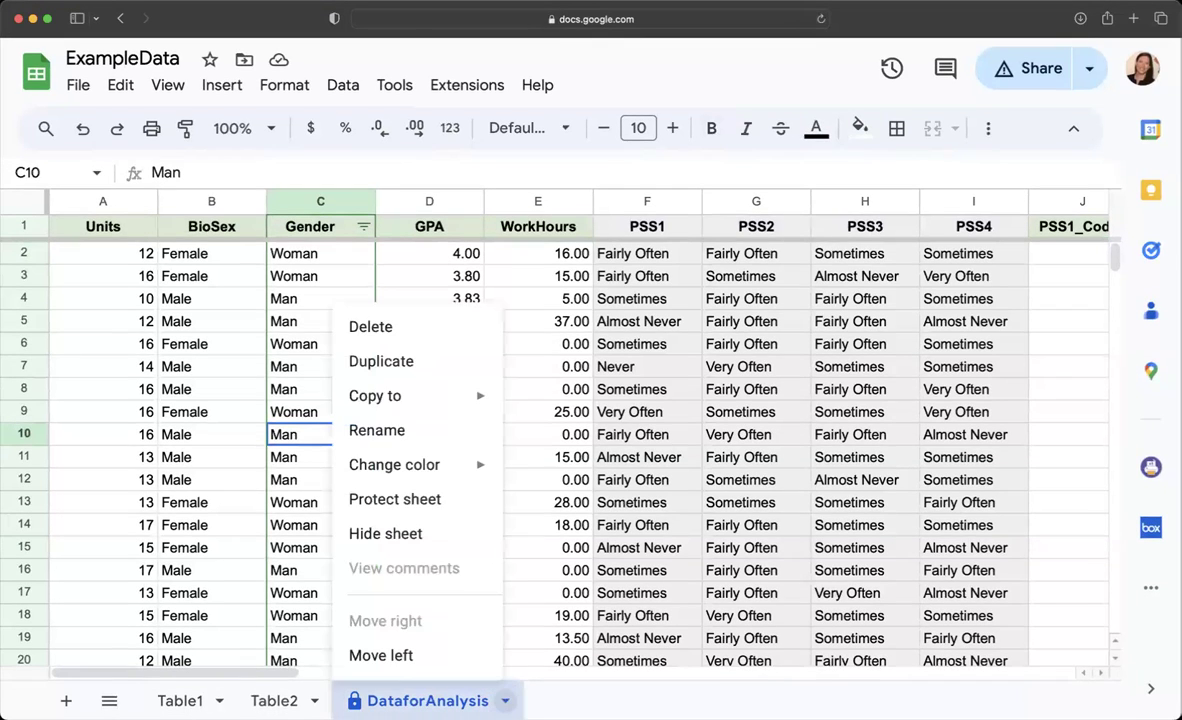
pyautogui.click(374, 364)
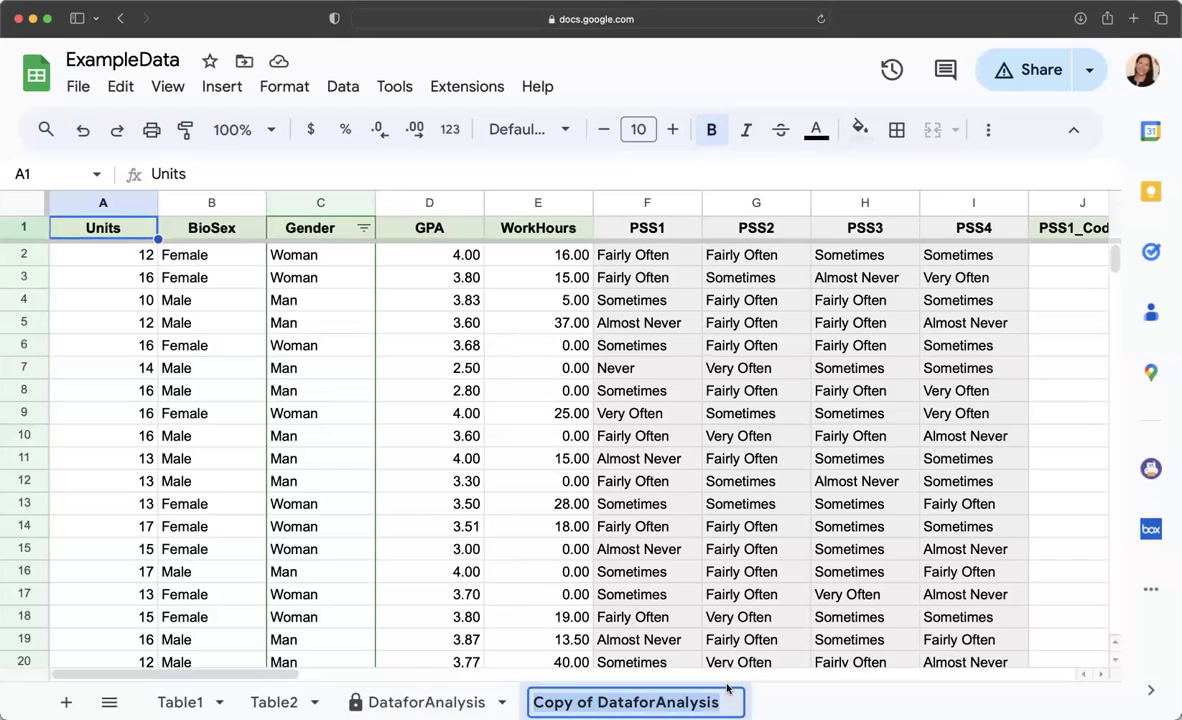
pyautogui.write('Sex')
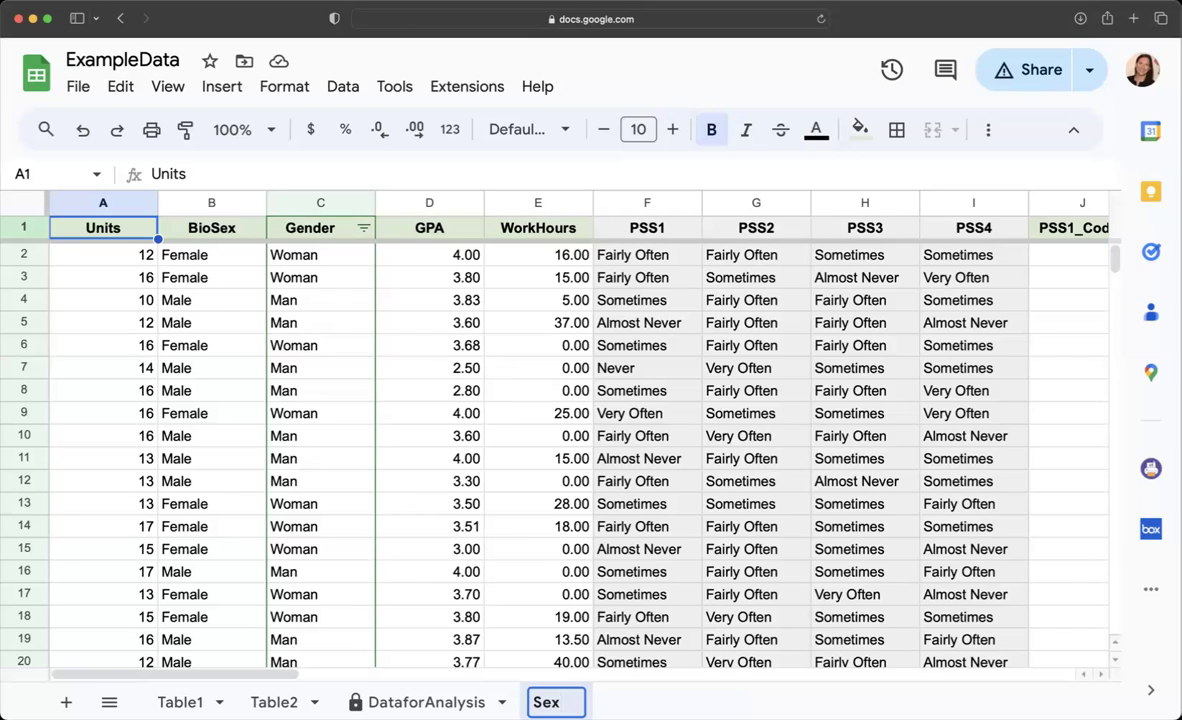
pyautogui.write('_Units')
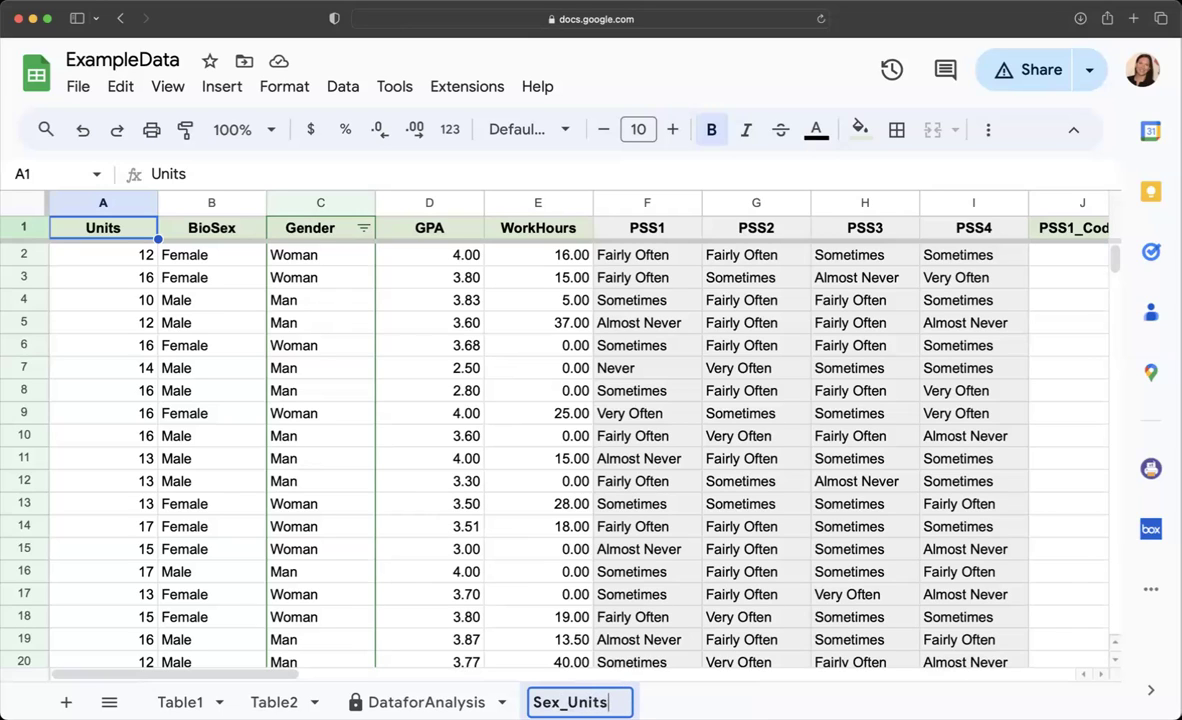
pyautogui.press('Return')
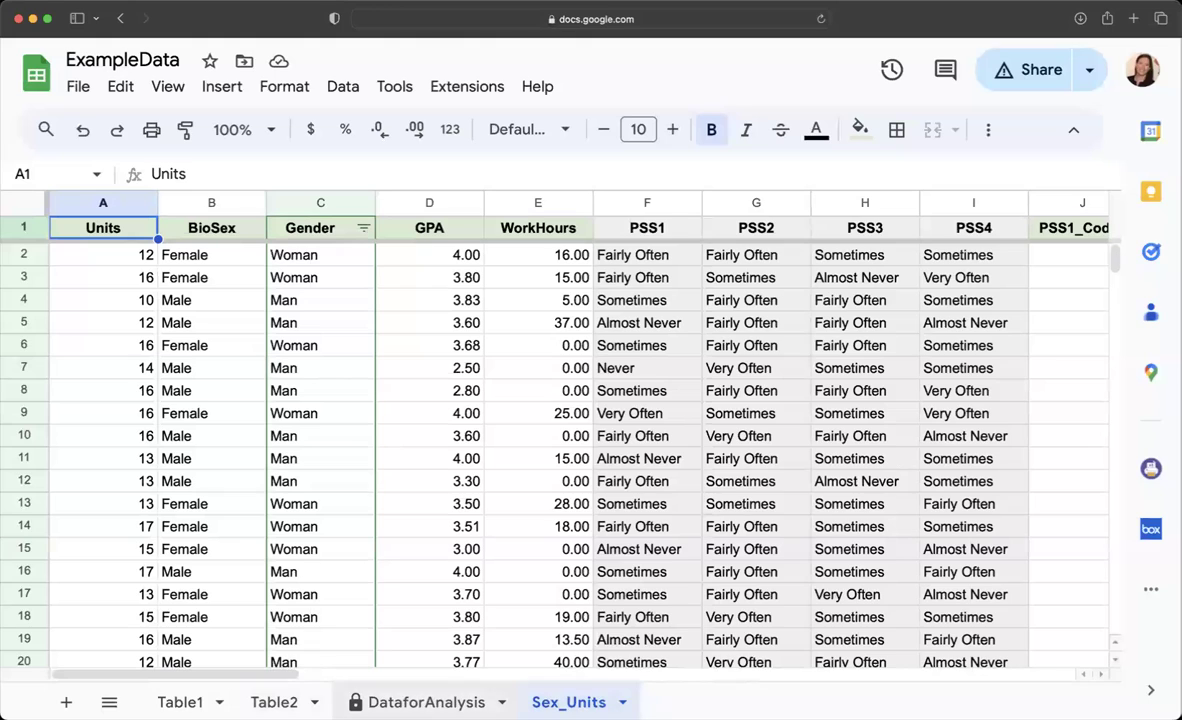
# Step: Switch to DataforAnalysis and back to Sex_Units to review its columns
pyautogui.click(426, 702)
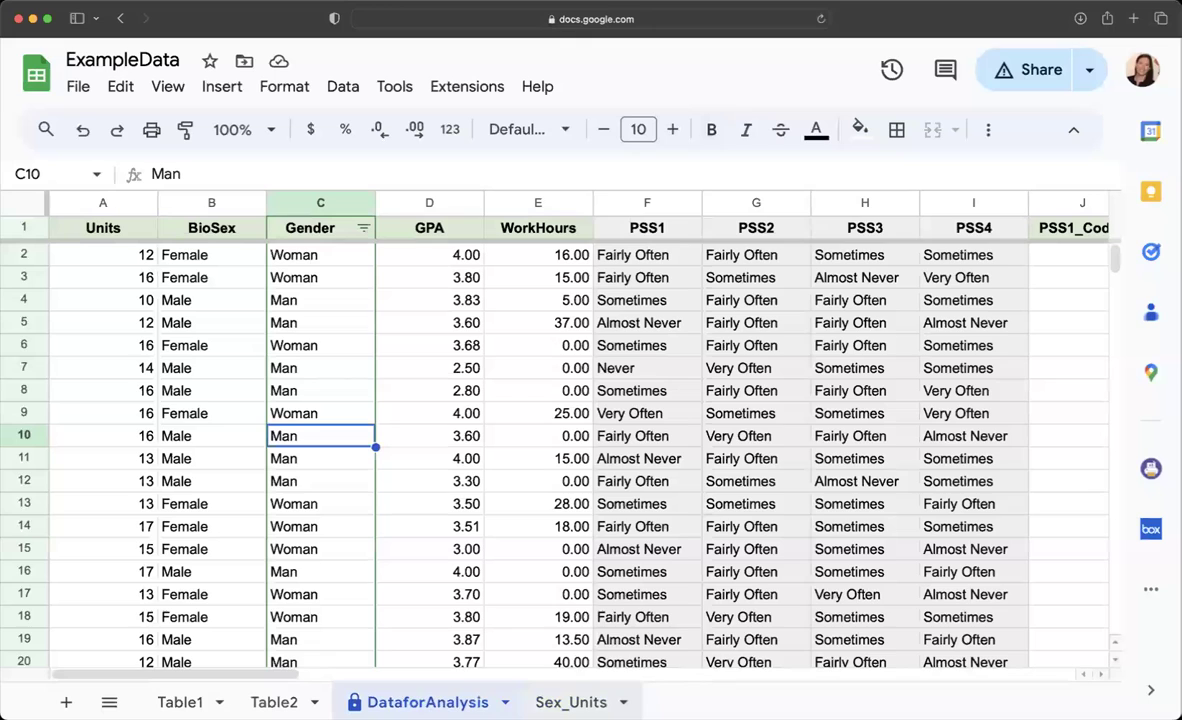
pyautogui.hotkey('ctrl', 'shift', 'pagedown')
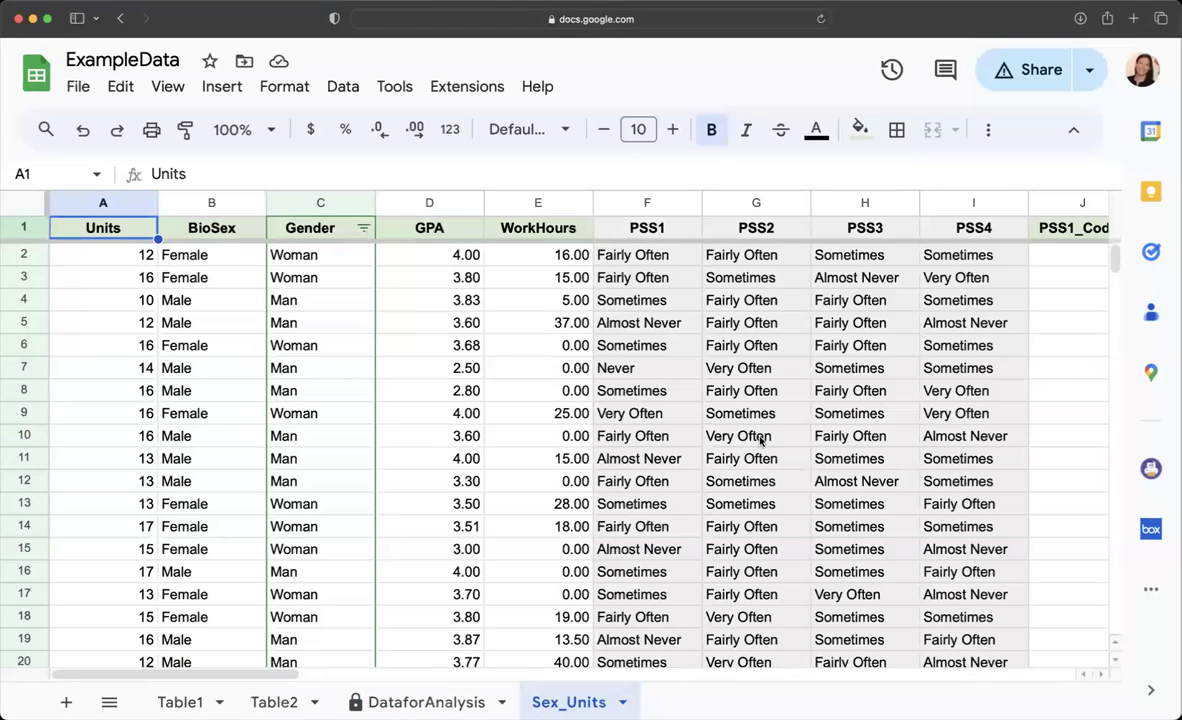
pyautogui.hscroll(5, 839, 477)
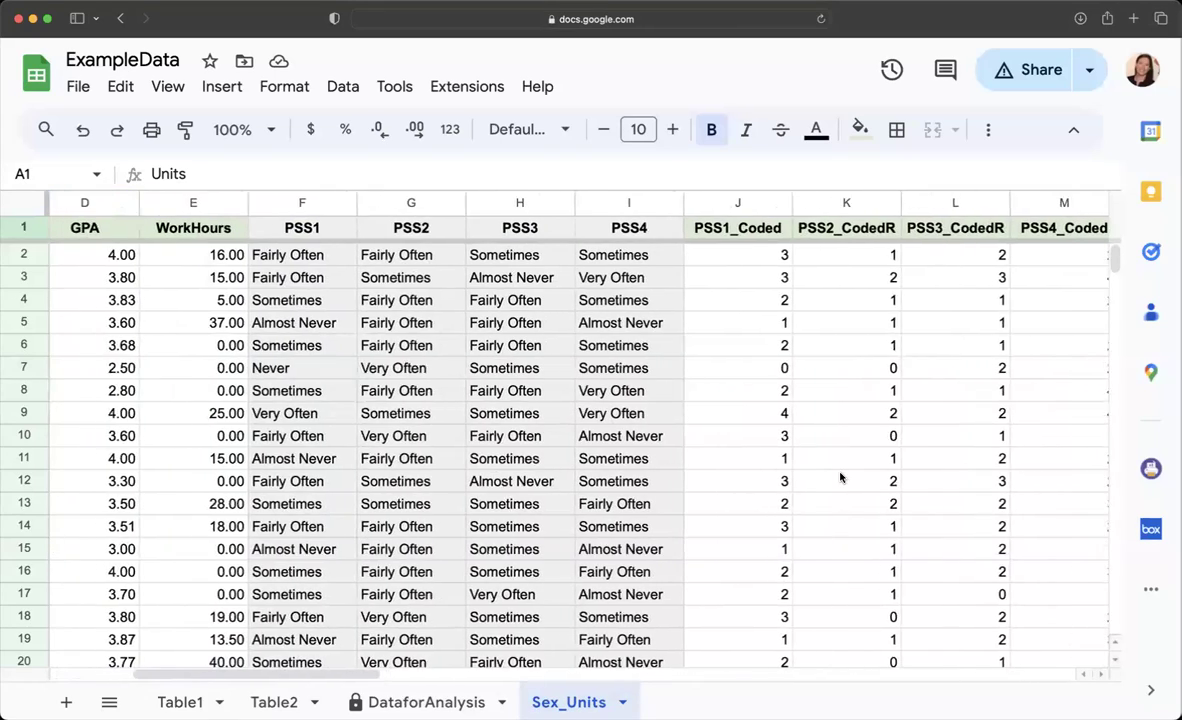
pyautogui.hscroll(-3, 840, 477)
pyautogui.hscroll(-2, 840, 477)
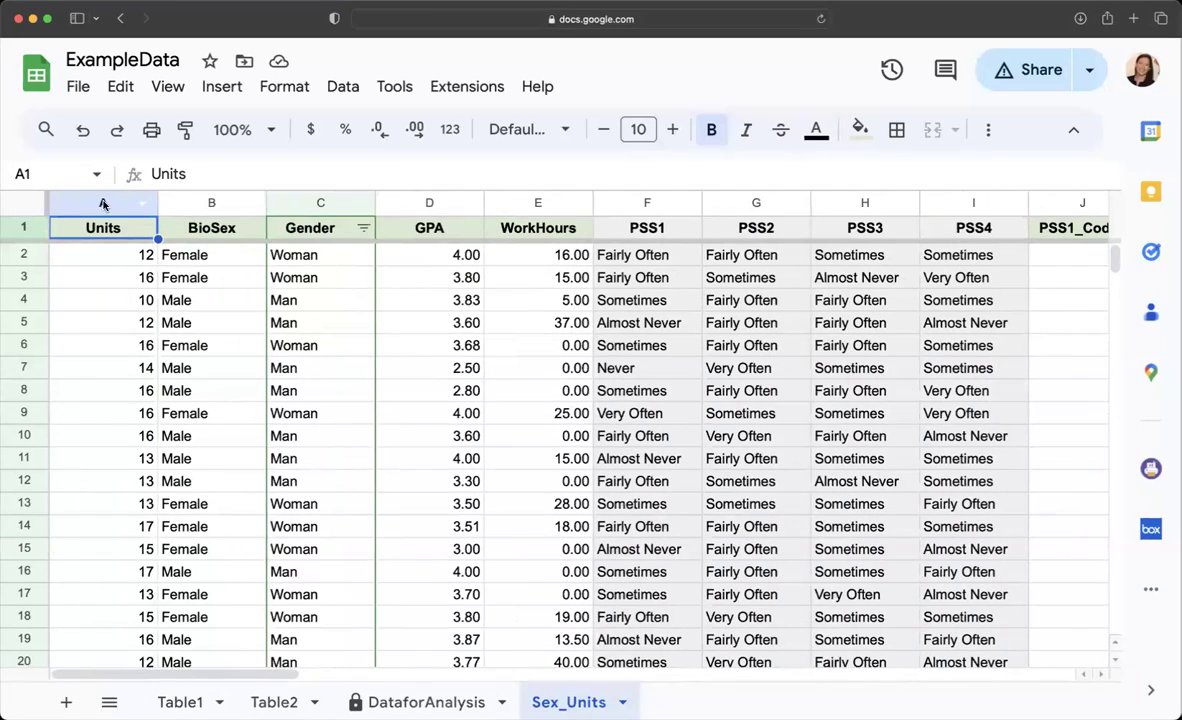
# Step: Delete the columns from Gender onward, keeping only Units and BioSex
pyautogui.click(305, 203)
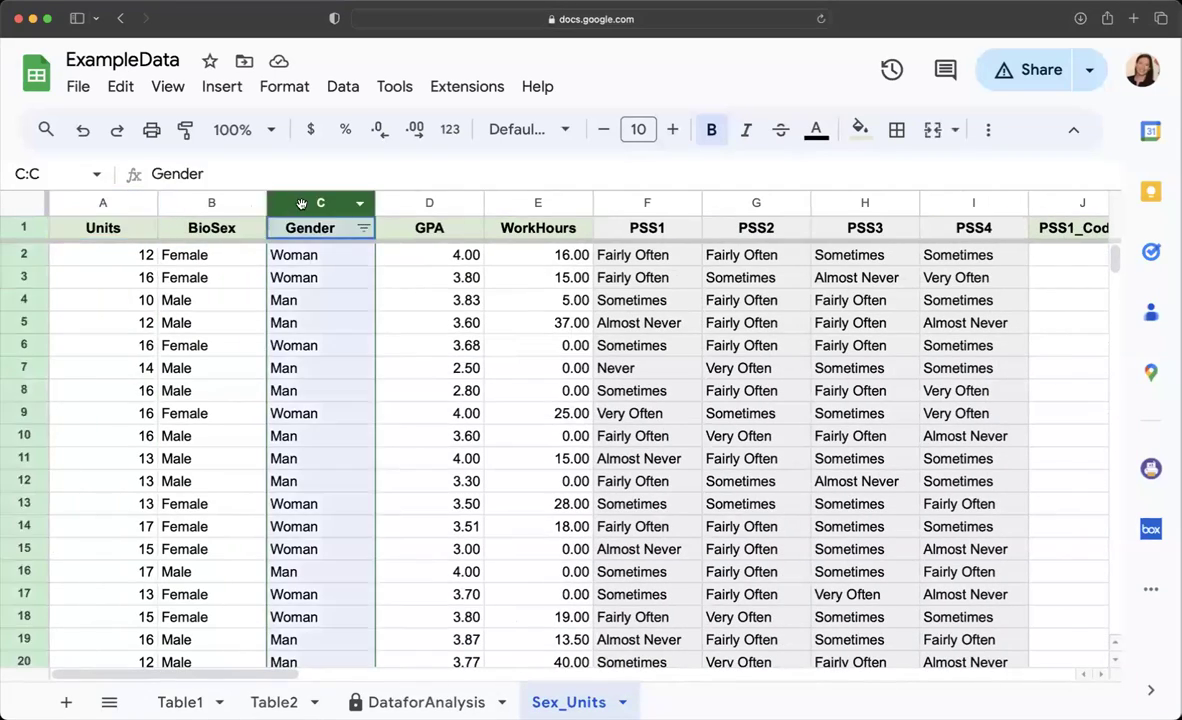
pyautogui.keyDown('super'); pyautogui.click(416, 203); pyautogui.keyUp('super')
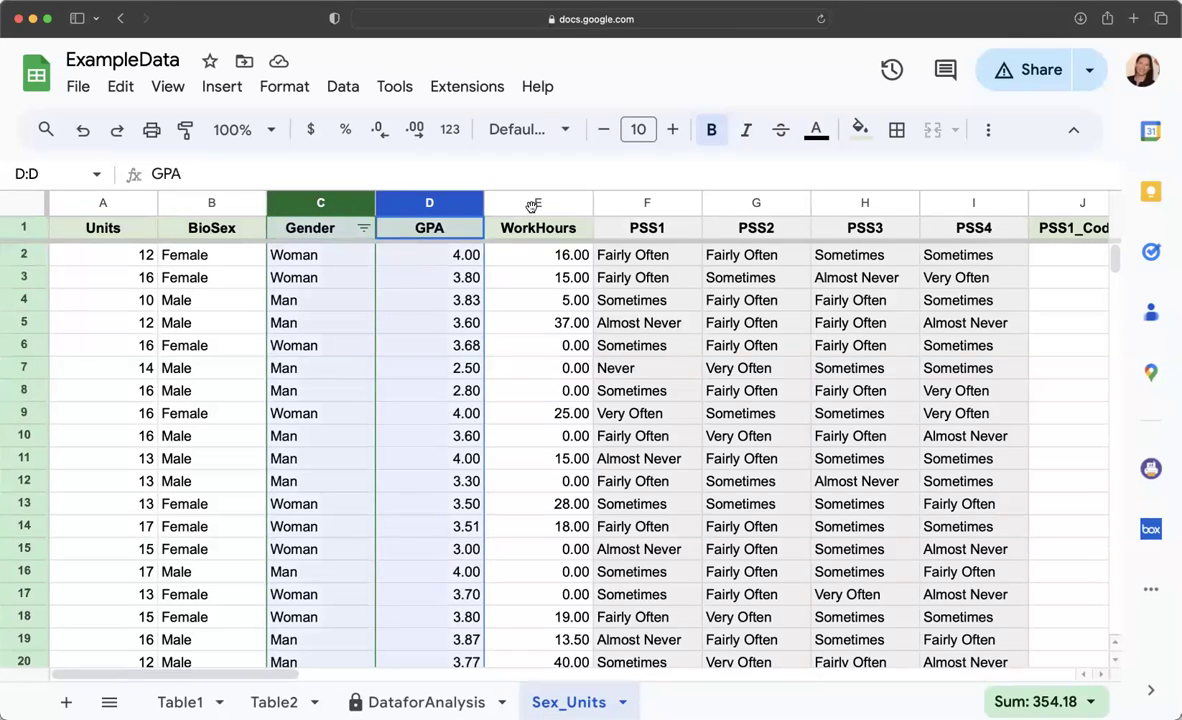
pyautogui.keyDown('super'); pyautogui.click(537, 203); pyautogui.keyUp('super')
pyautogui.keyDown('super'); pyautogui.click(646, 203); pyautogui.keyUp('super')
pyautogui.moveTo(757, 203); pyautogui.dragTo(866, 203)
pyautogui.moveTo(982, 212); pyautogui.dragTo(620, 203)
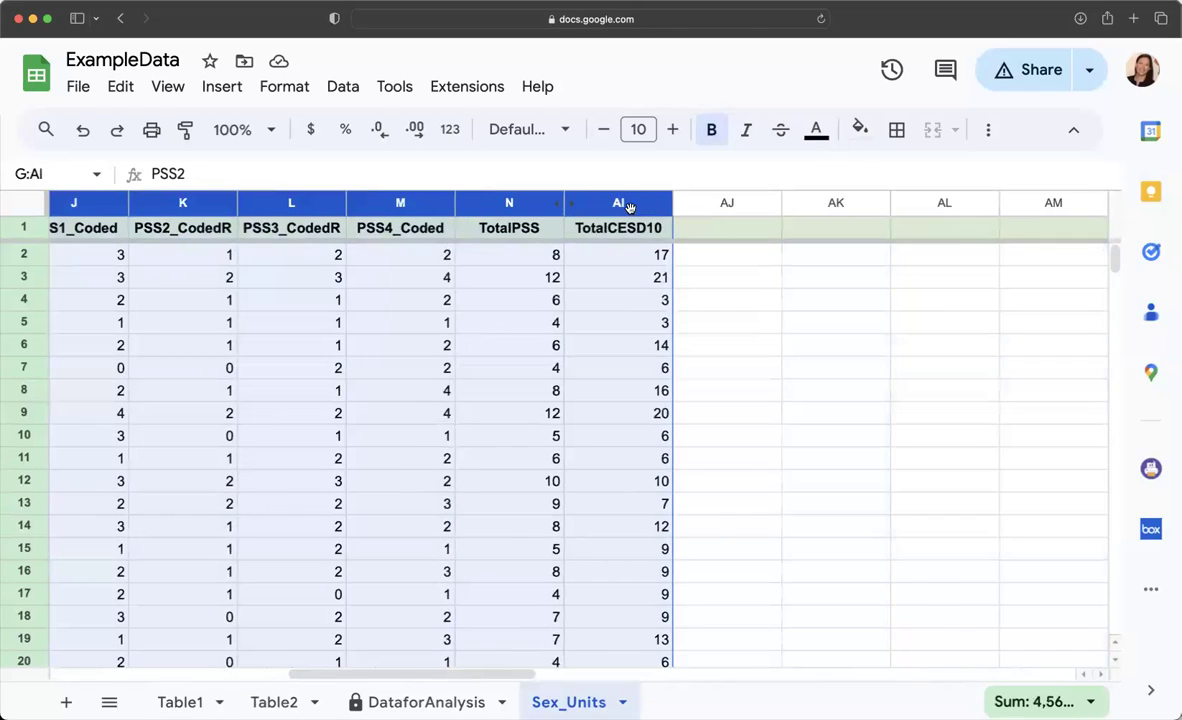
pyautogui.rightClick(619, 205)
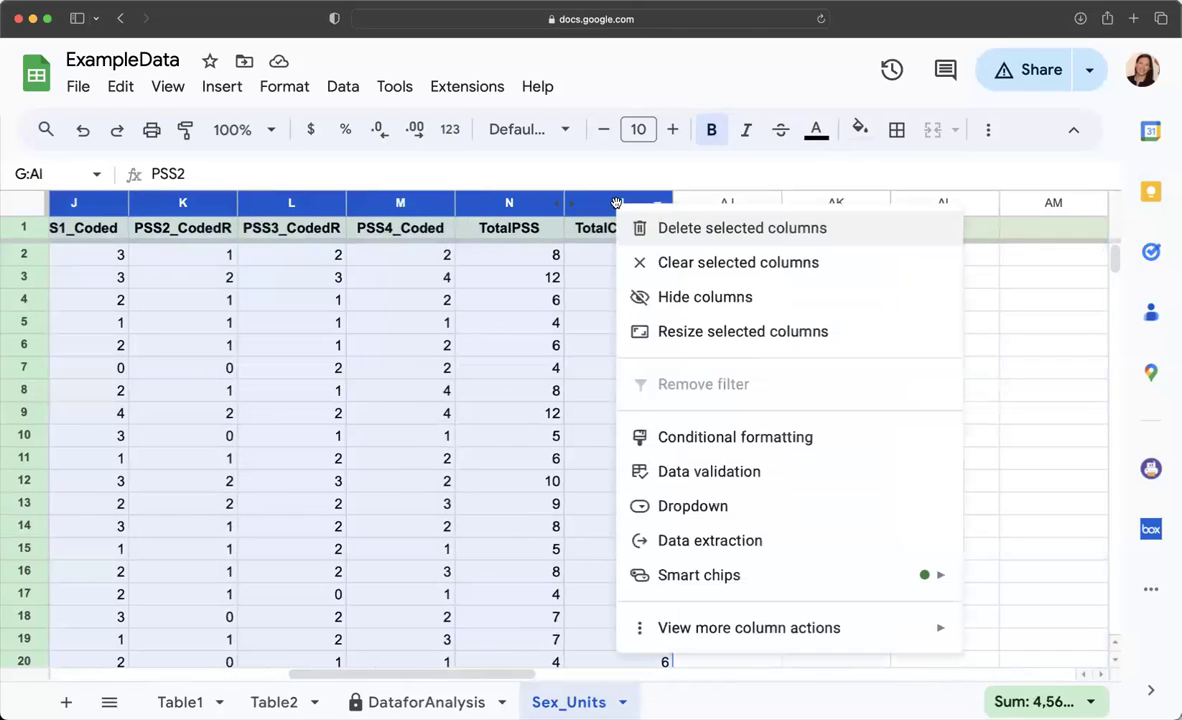
pyautogui.click(686, 229)
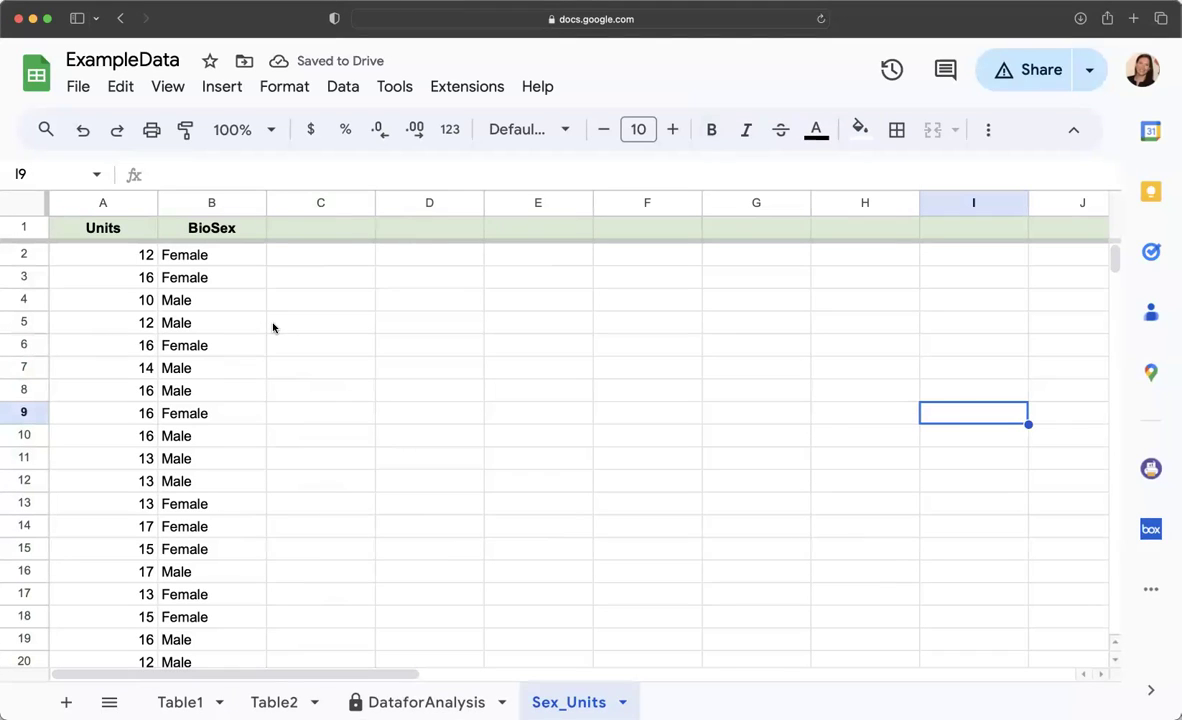
# Step: Sort the sheet by BioSex A to Z, then repeat the sort and undo it
pyautogui.click(210, 204)
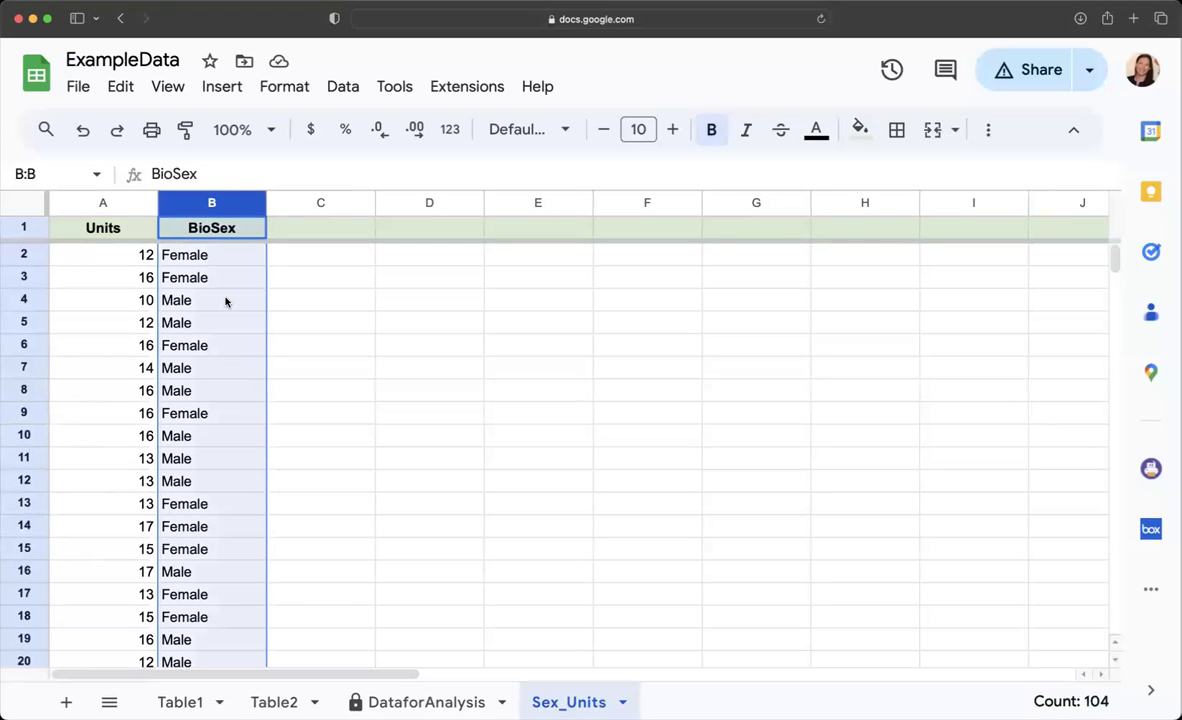
pyautogui.click(253, 206)
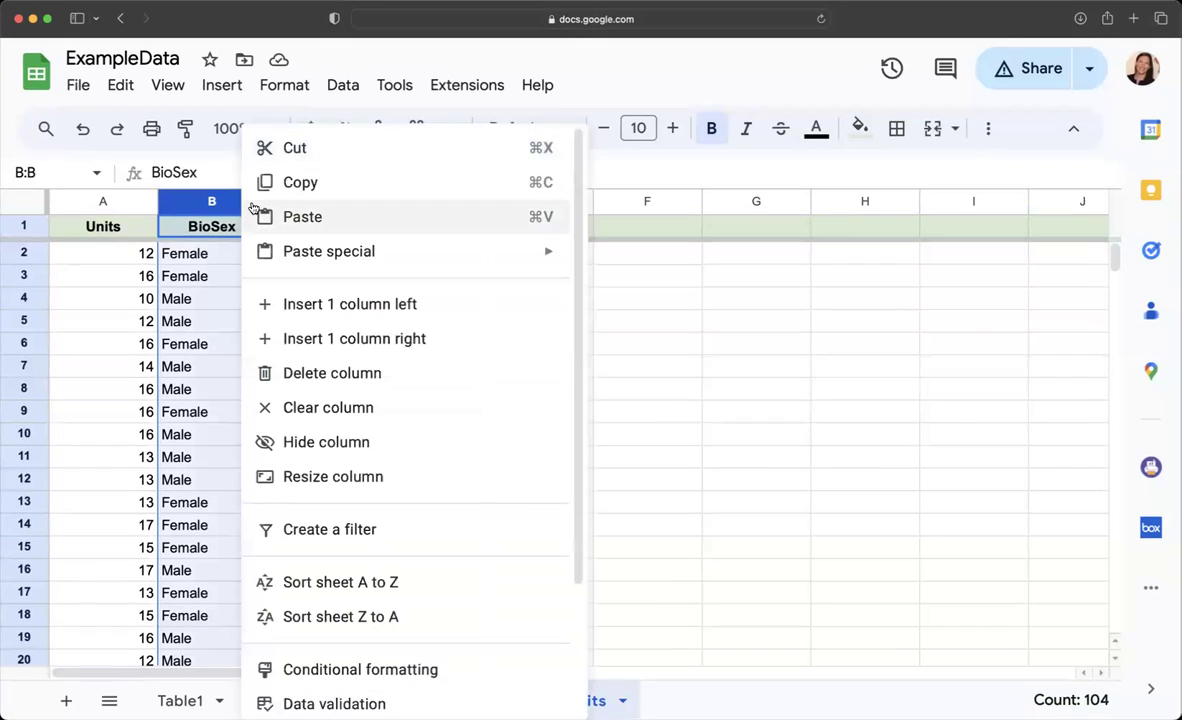
pyautogui.click(385, 583)
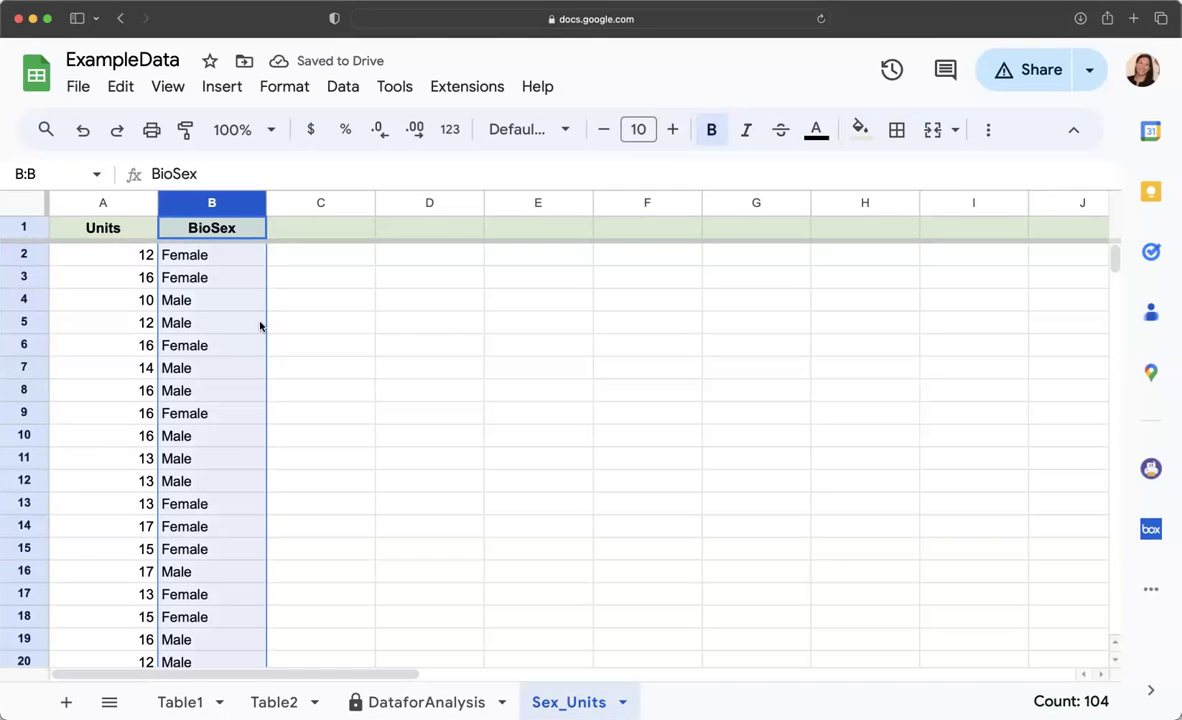
pyautogui.click(208, 352)
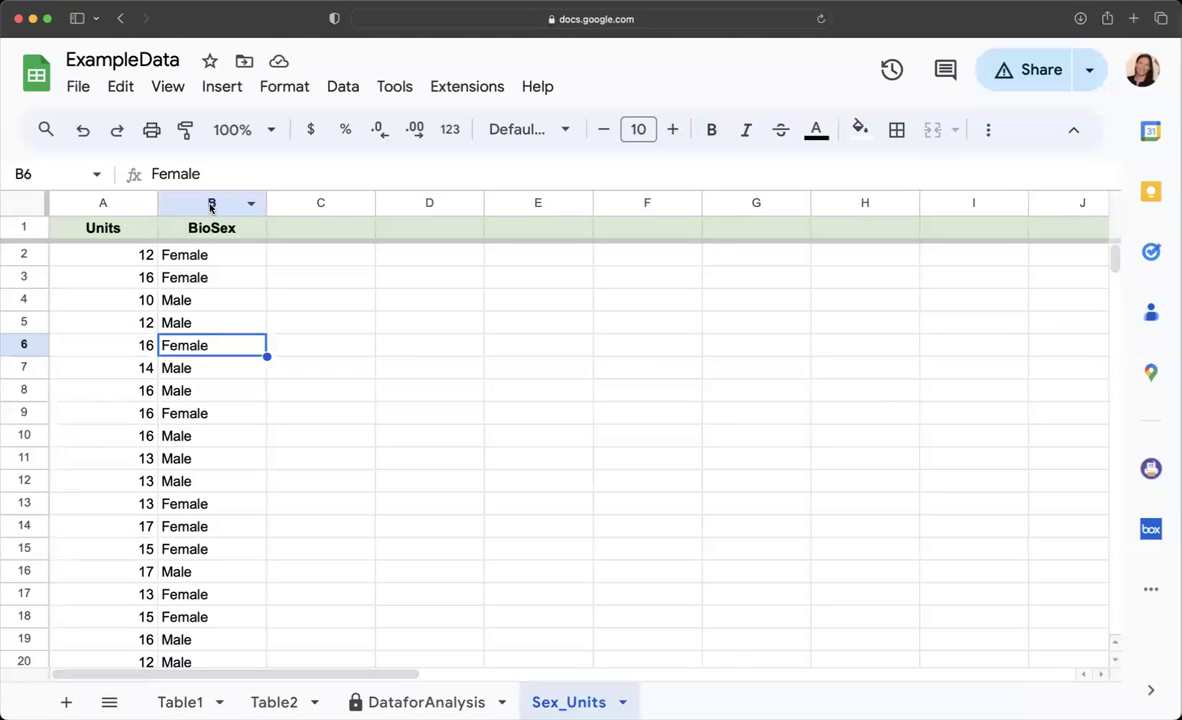
pyautogui.click(250, 204)
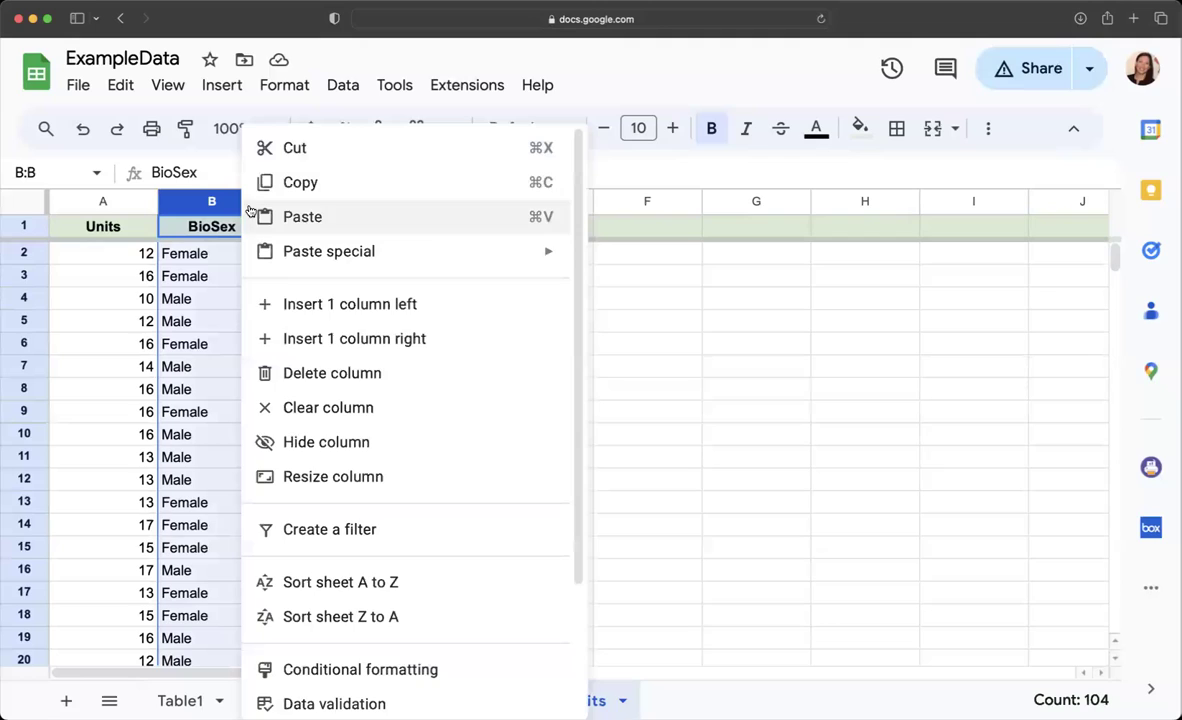
pyautogui.click(395, 576)
pyautogui.press('super+z')
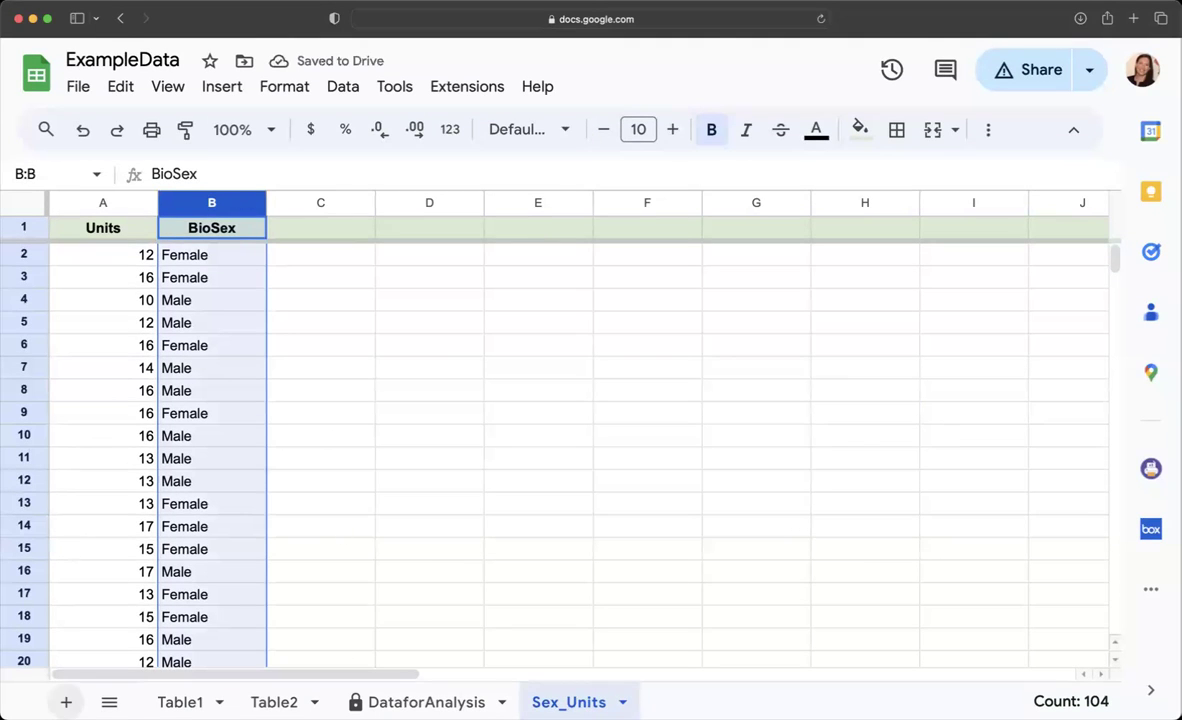
# Step: Select the whole sheet and paste the copied data over it
pyautogui.click(109, 702)
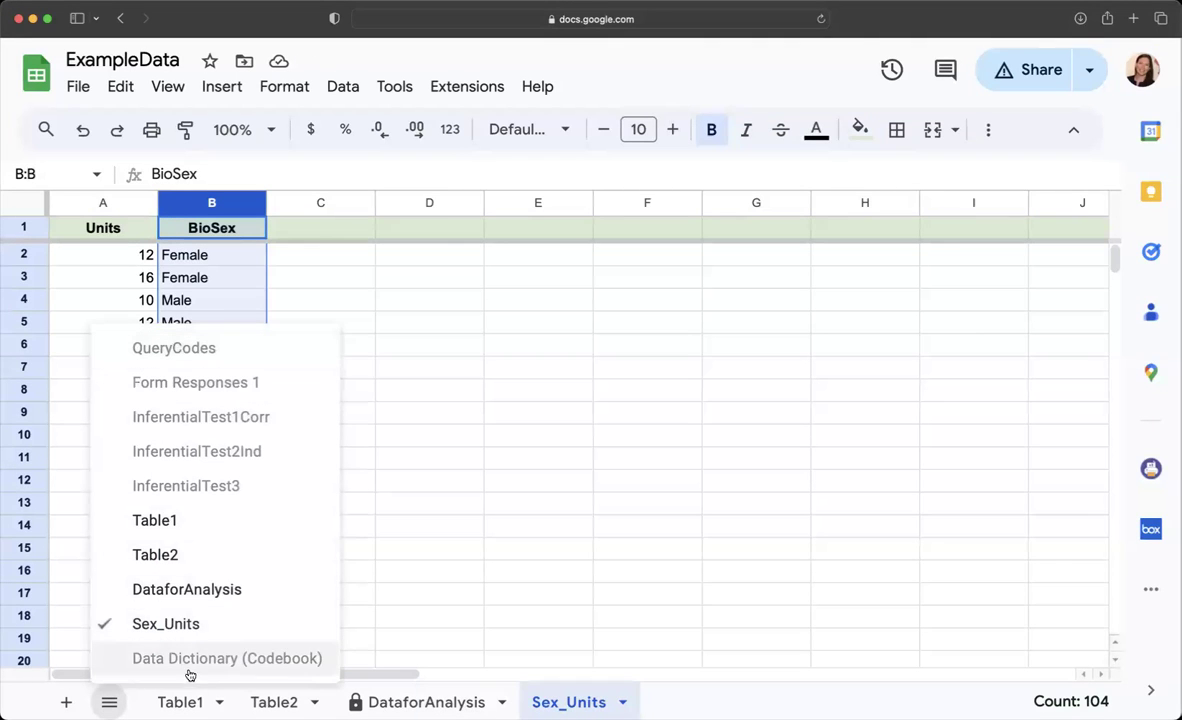
pyautogui.click(266, 345)
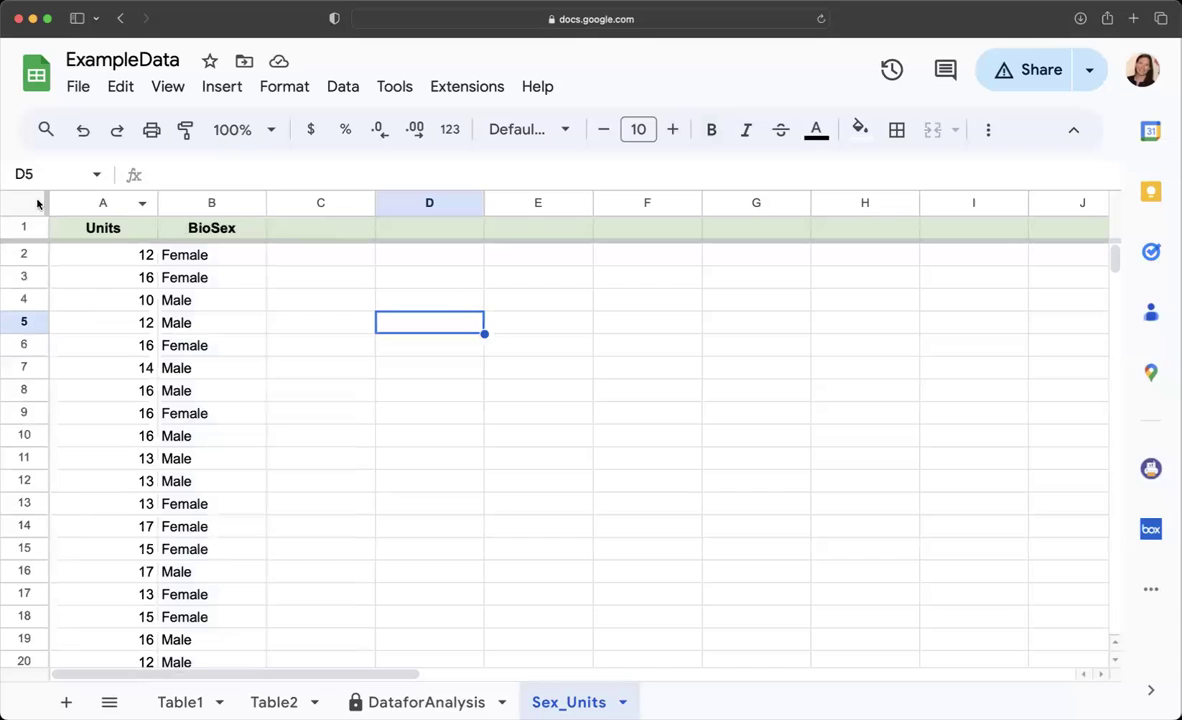
pyautogui.press('super+a')
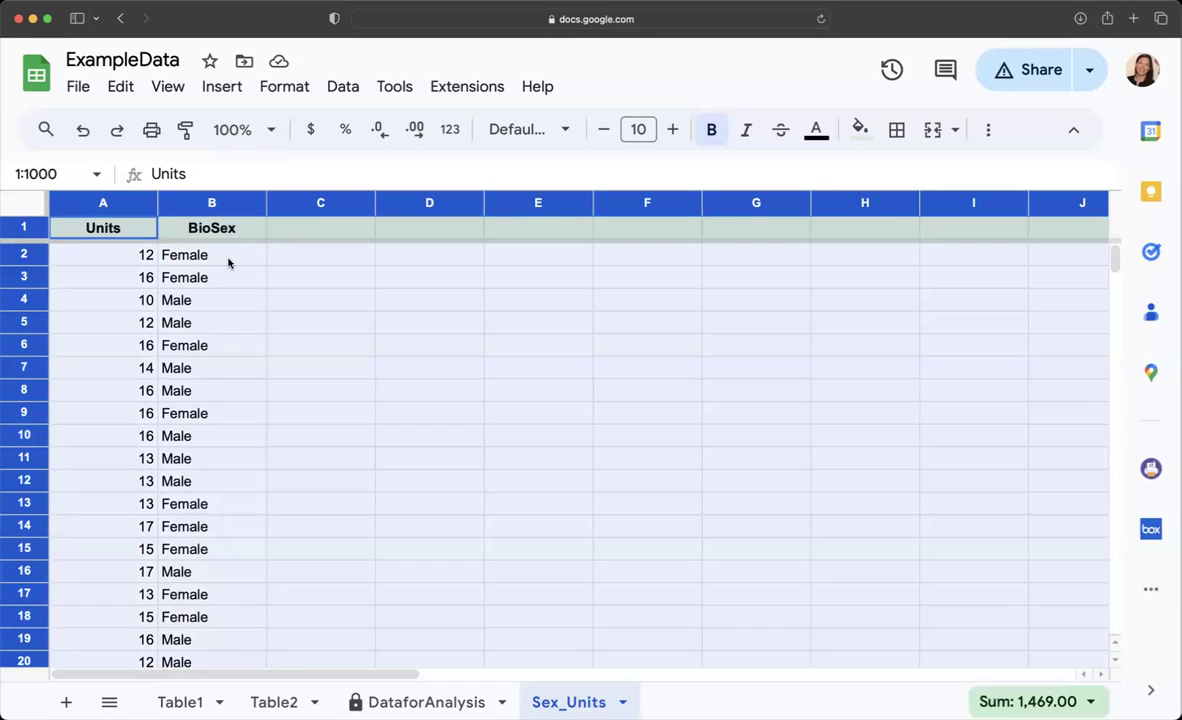
pyautogui.press('super+v')
# Step: Check the first BioSex entries and sort by BioSex A to Z, grouping Female rows first
pyautogui.click(259, 298)
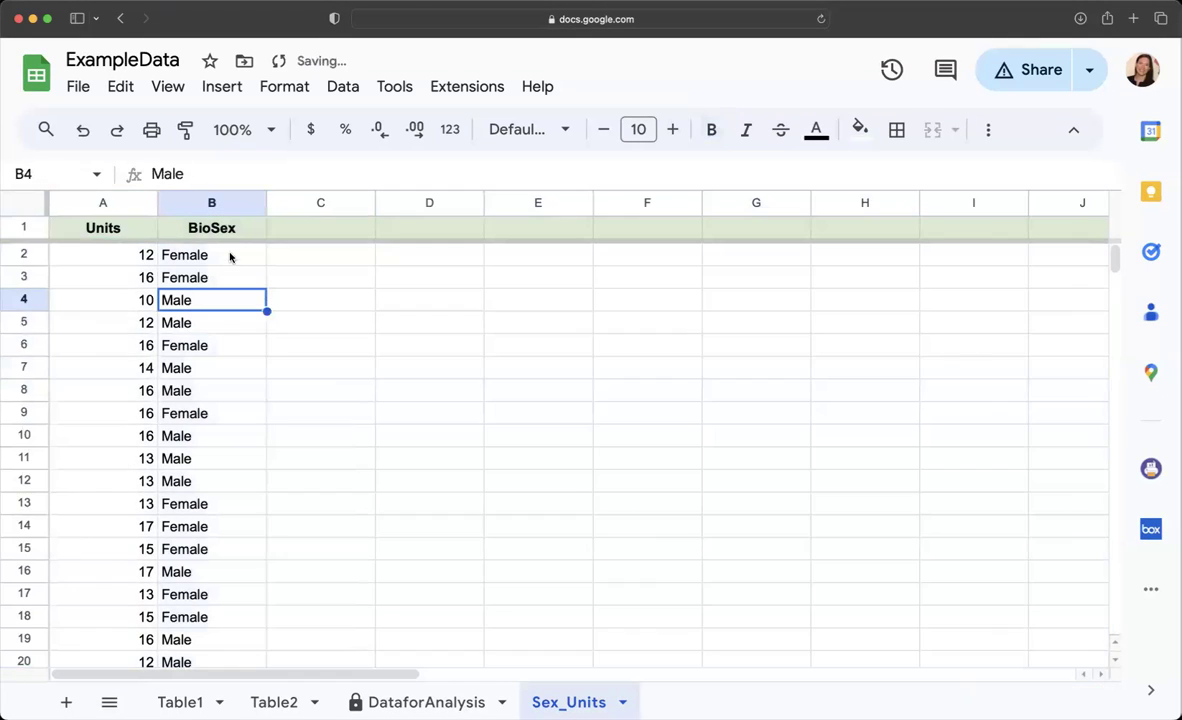
pyautogui.click(229, 257)
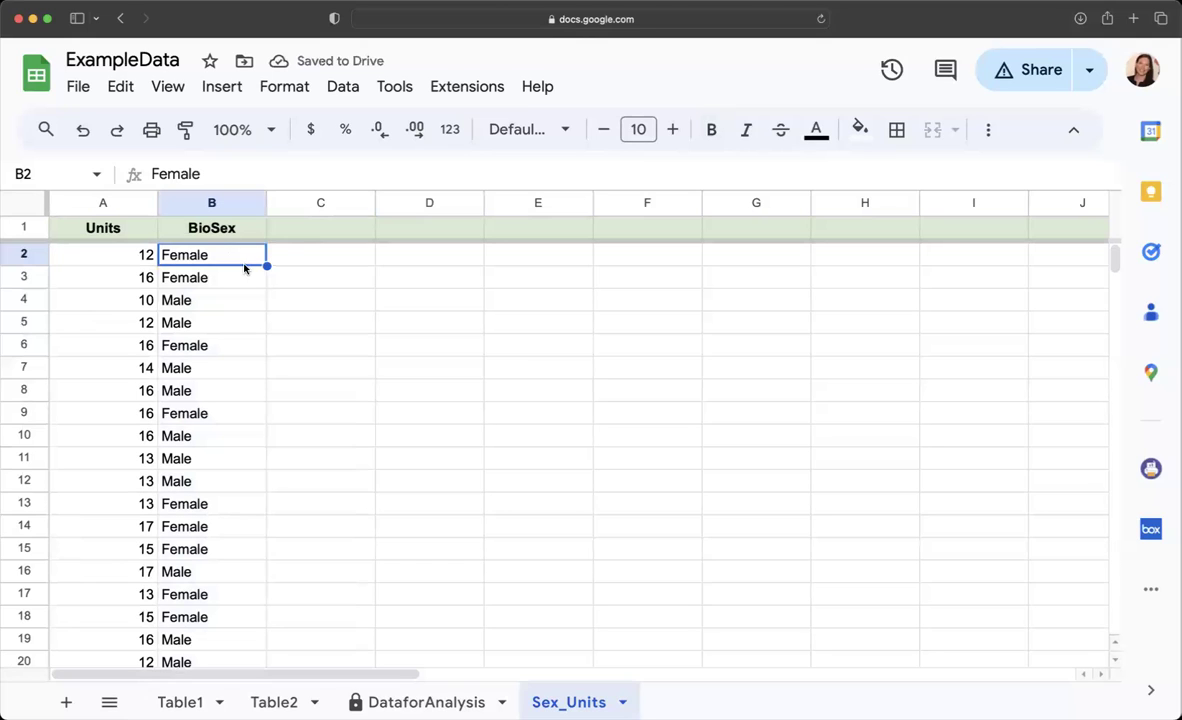
pyautogui.click(242, 273)
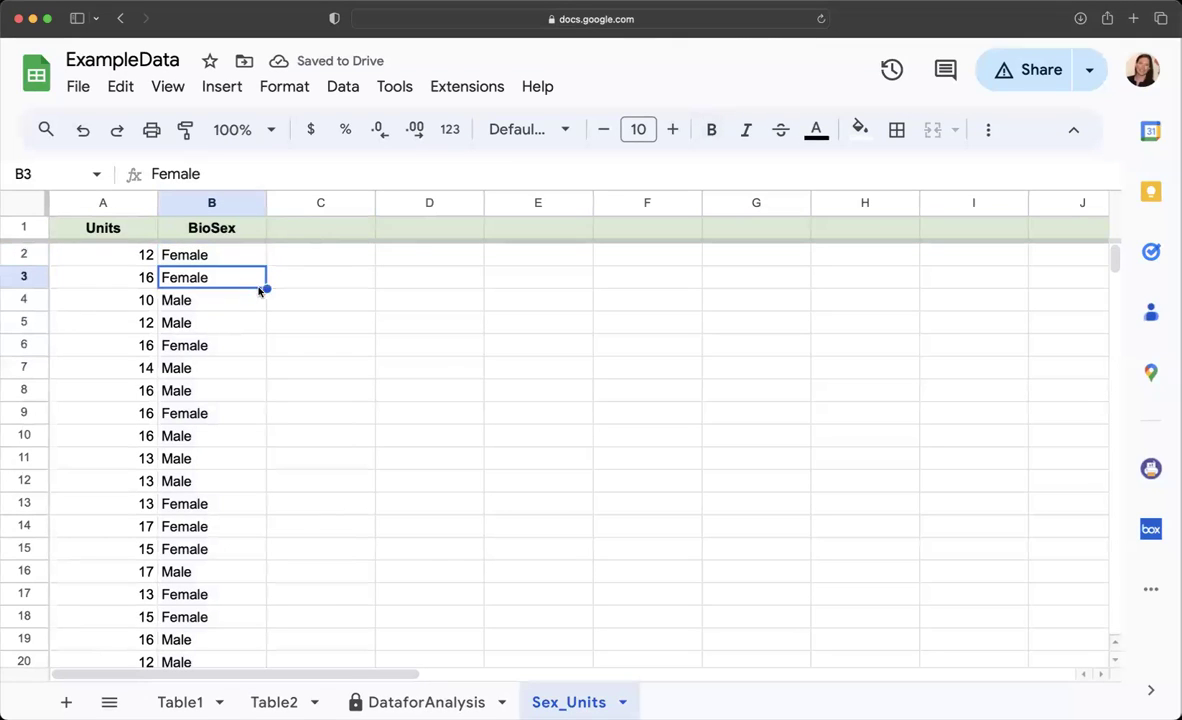
pyautogui.click(233, 257)
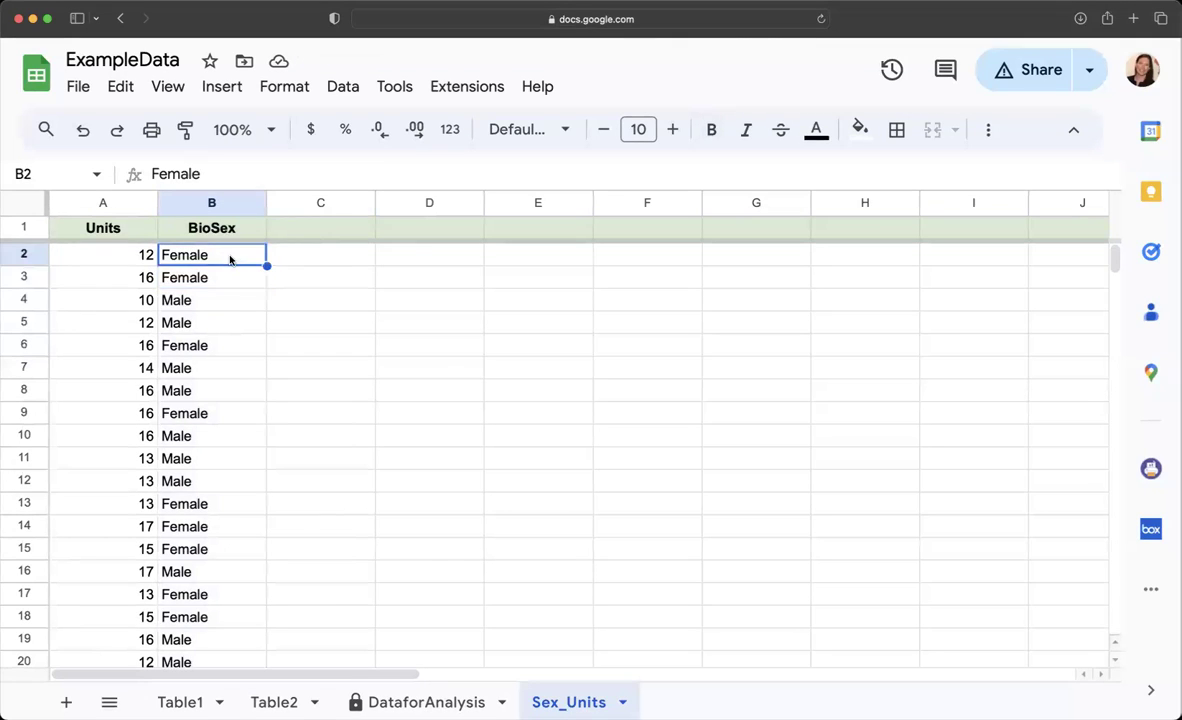
pyautogui.click(207, 203)
pyautogui.click(251, 203)
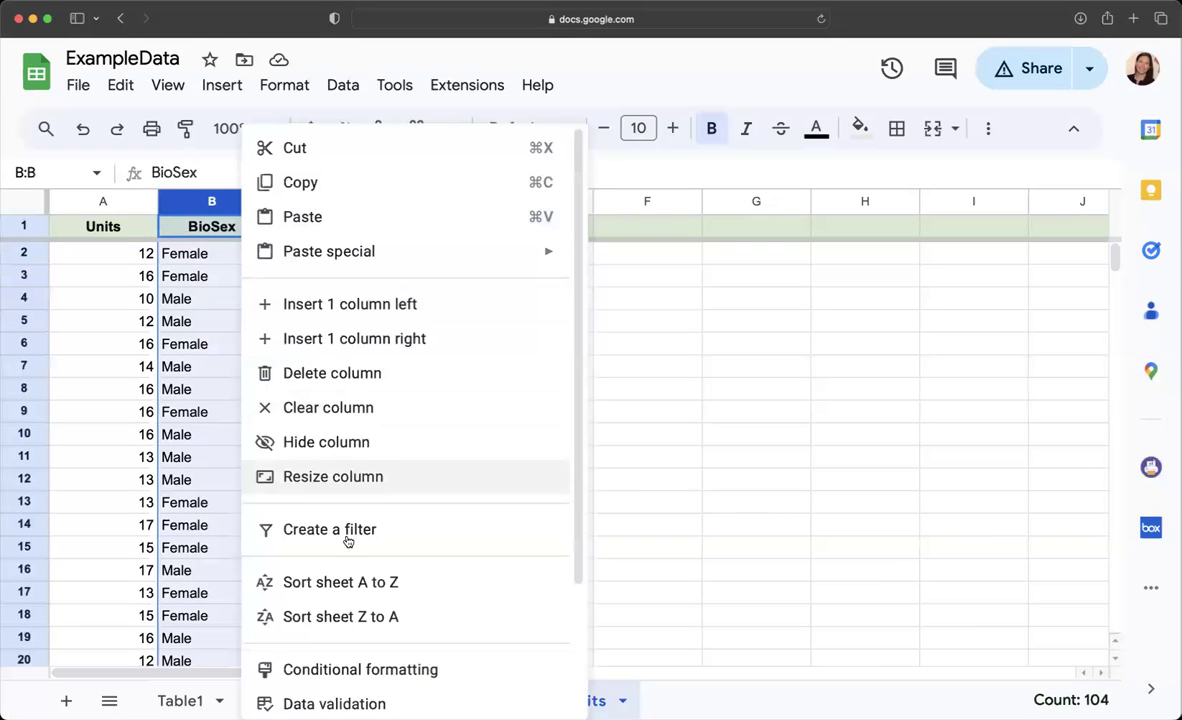
pyautogui.click(356, 582)
pyautogui.click(339, 399)
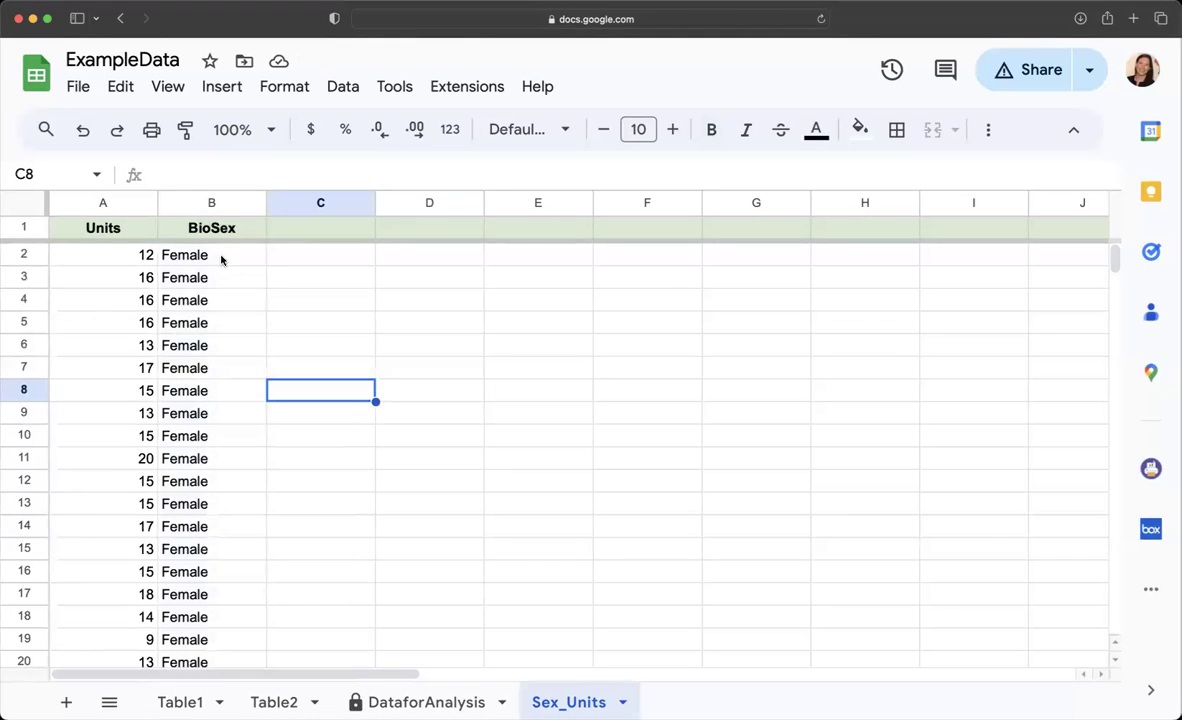
# Step: Fill the Female rows A2:B59 with pale yellow
pyautogui.moveTo(223, 259); pyautogui.dragTo(214, 459)
pyautogui.moveTo(121, 257); pyautogui.dragTo(229, 552)
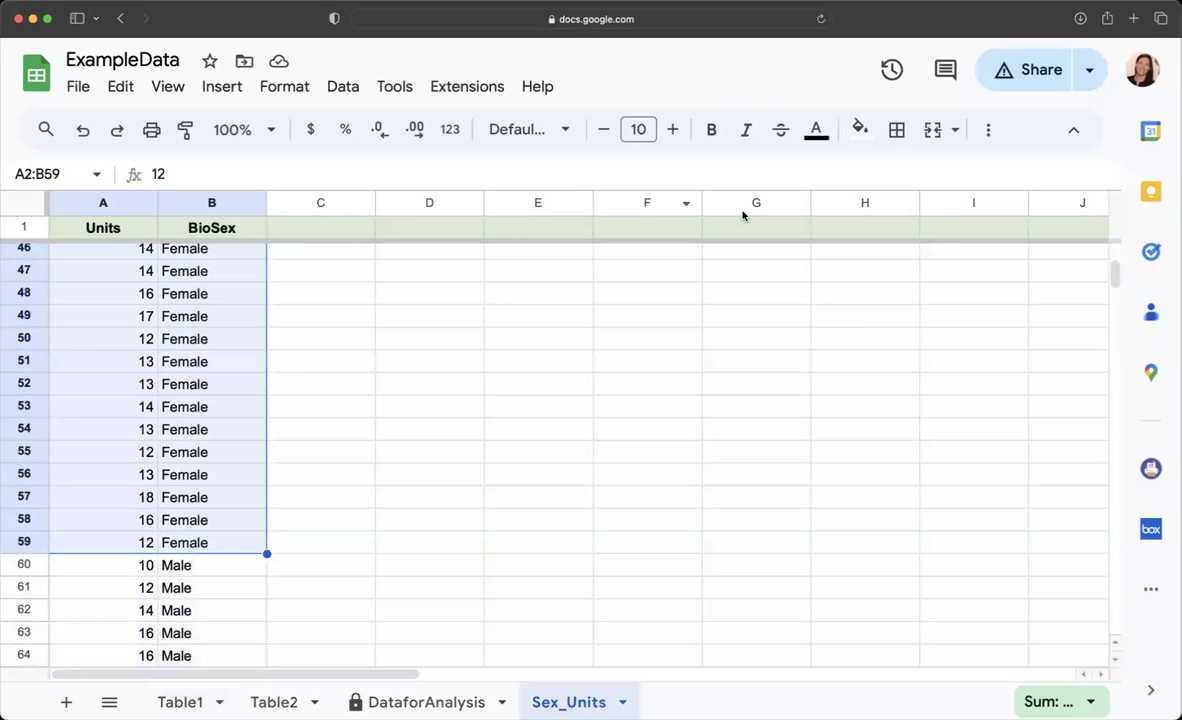
pyautogui.click(859, 129)
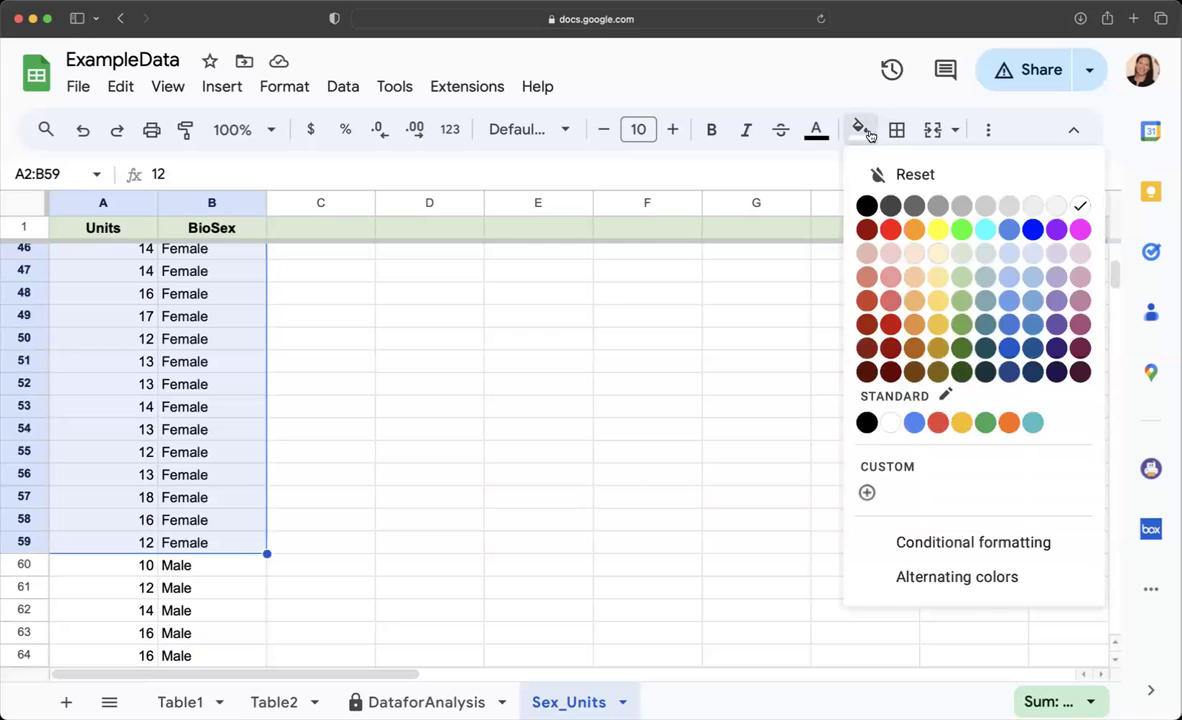
pyautogui.click(945, 256)
pyautogui.scroll(-5, 229, 437)
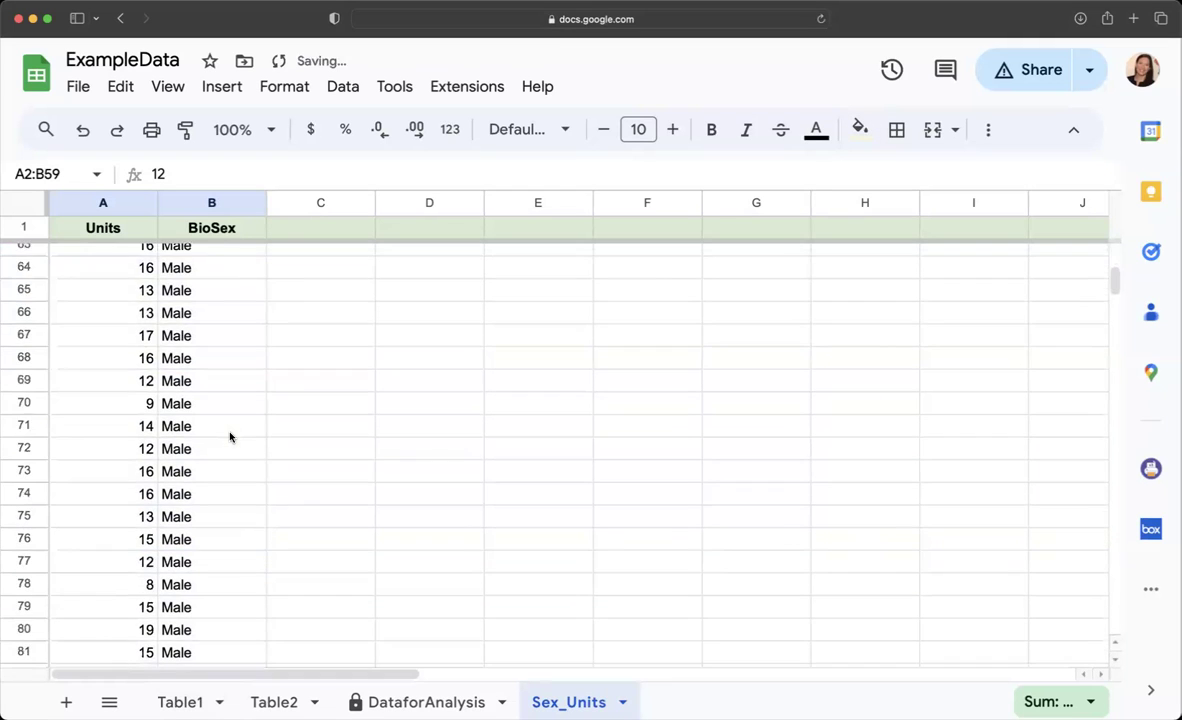
pyautogui.scroll(3, 229, 437)
# Step: Fill the Male rows A60:B104 with light blue
pyautogui.moveTo(145, 381); pyautogui.dragTo(195, 655)
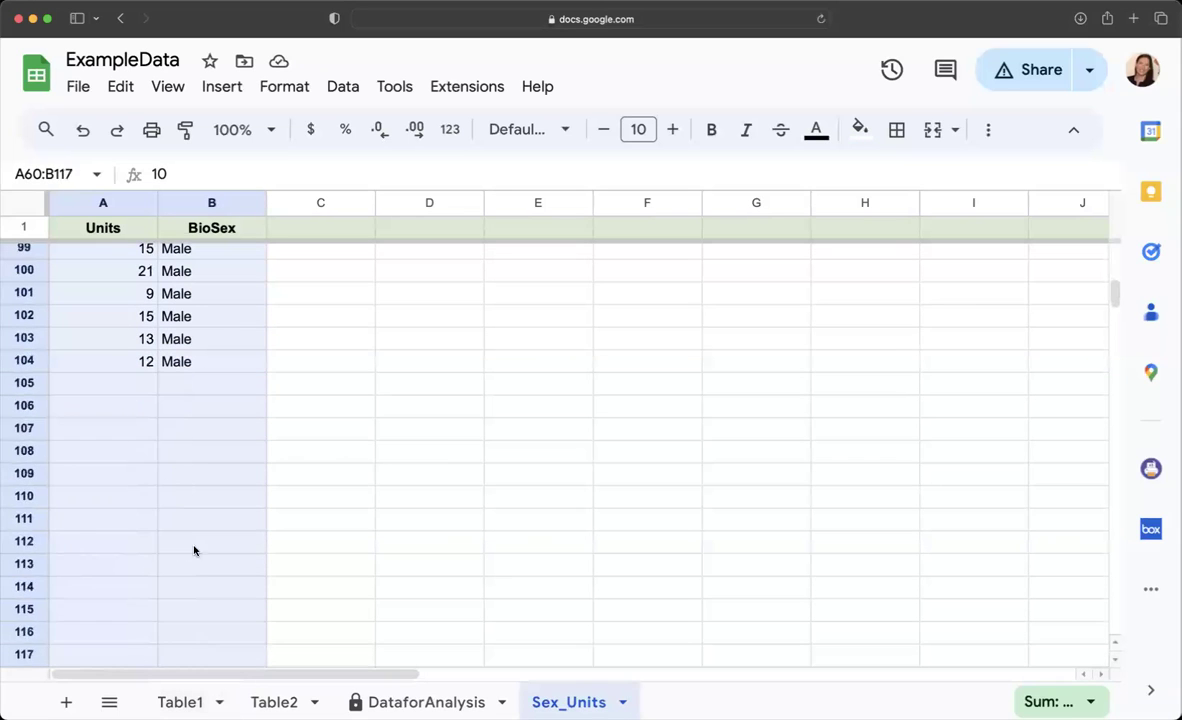
pyautogui.moveTo(195, 551); pyautogui.dragTo(193, 362)
pyautogui.scroll(15, 193, 375)
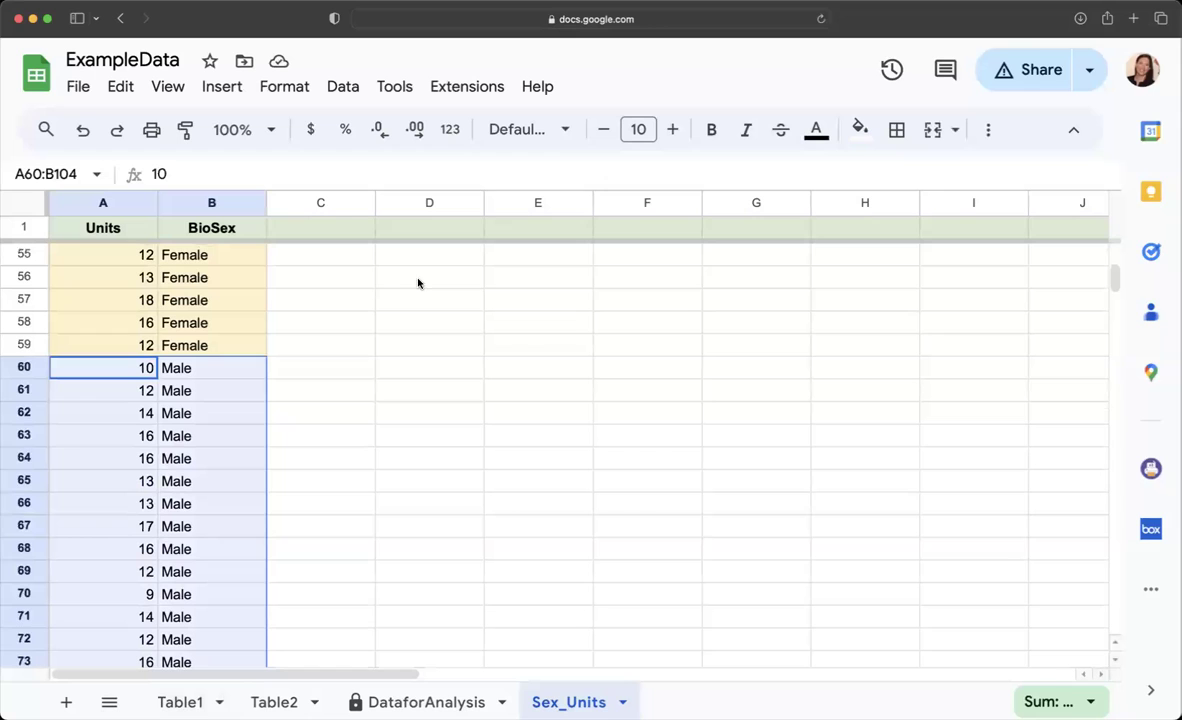
pyautogui.click(860, 131)
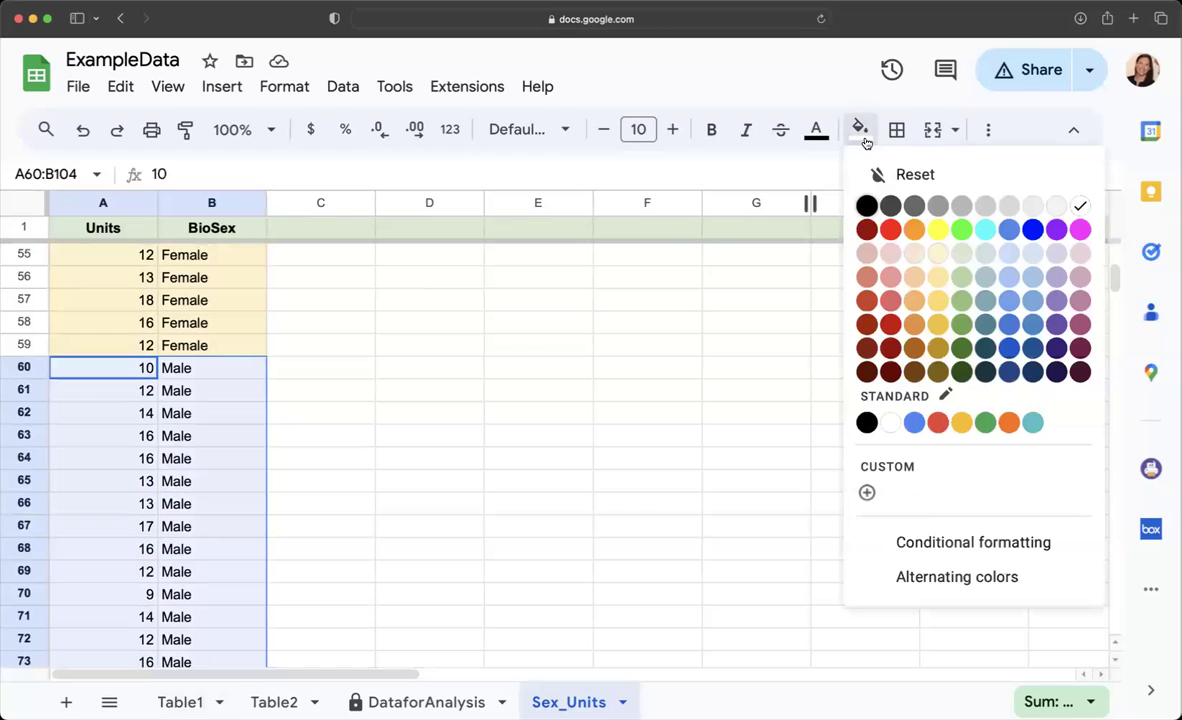
pyautogui.click(1010, 259)
pyautogui.click(549, 465)
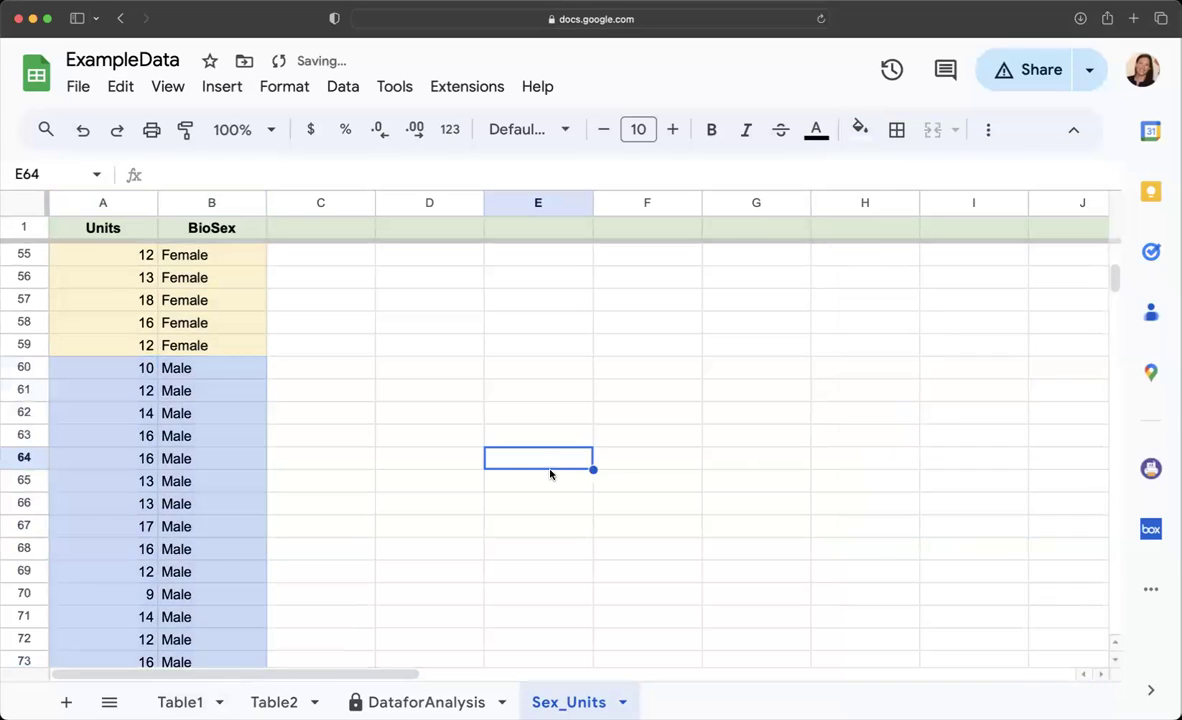
pyautogui.scroll(10, 549, 474)
pyautogui.scroll(8, 549, 474)
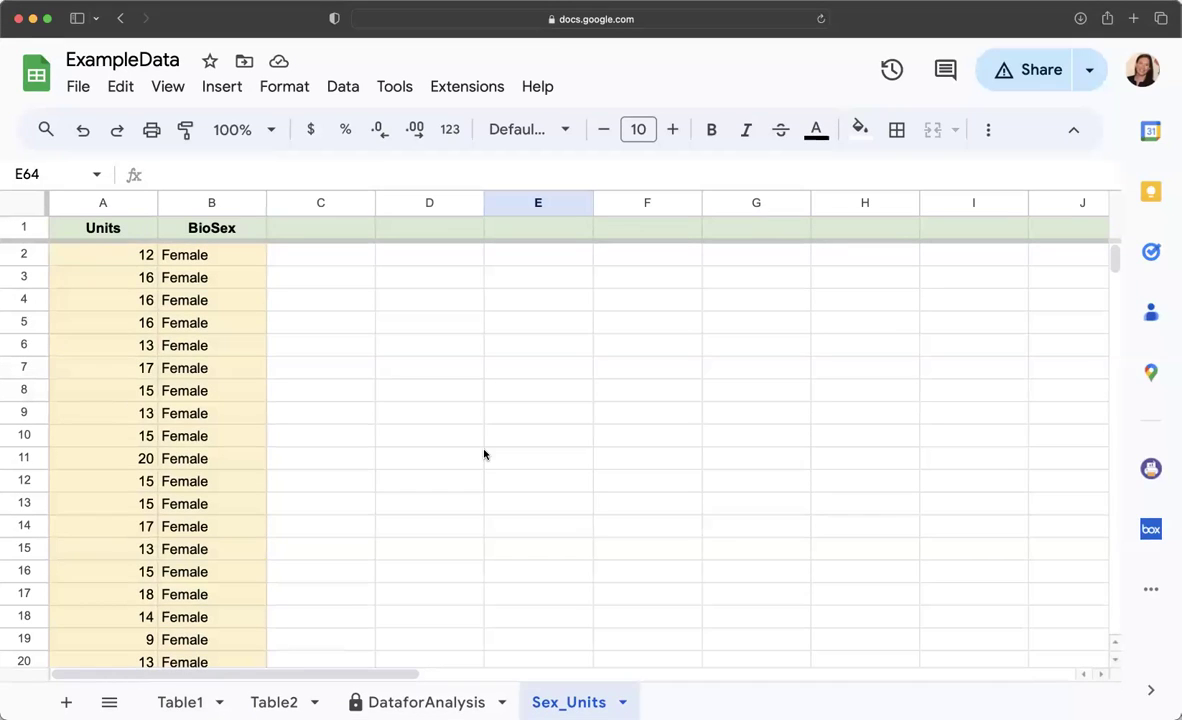
# Step: Append '_Ind' to the Sex_Units tab name, making it 'Sex_Units_Ind'
pyautogui.doubleClick(569, 702)
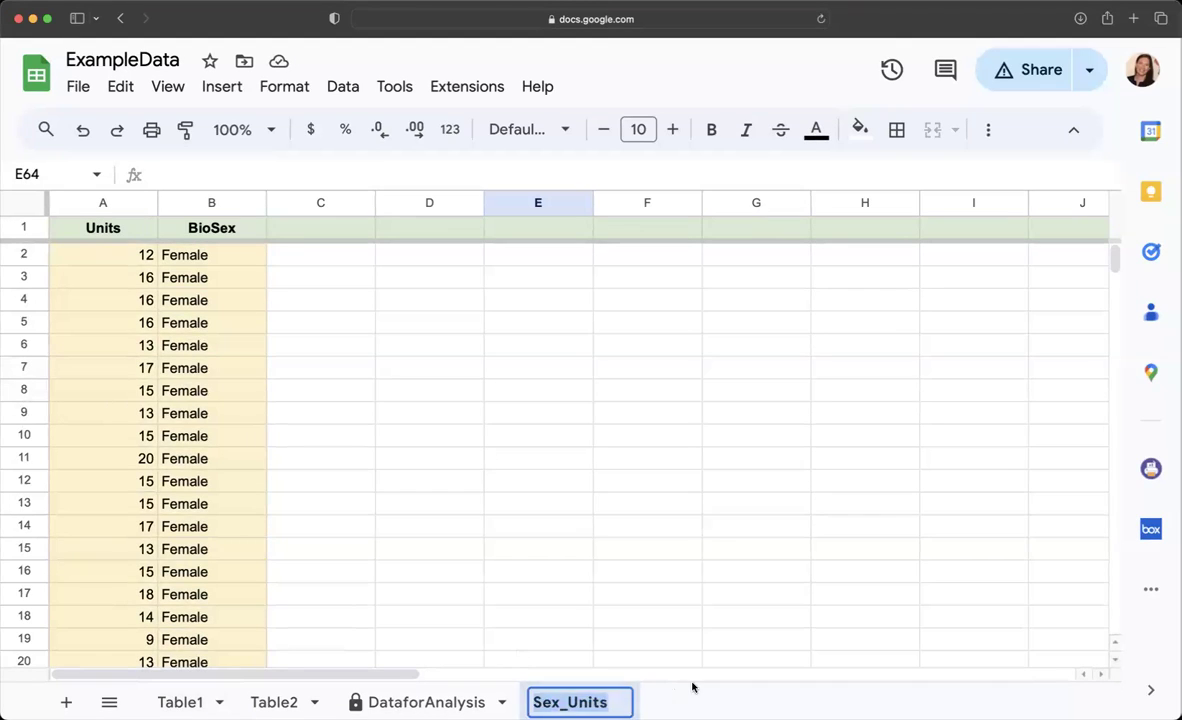
pyautogui.press('Right')
pyautogui.write('_I')
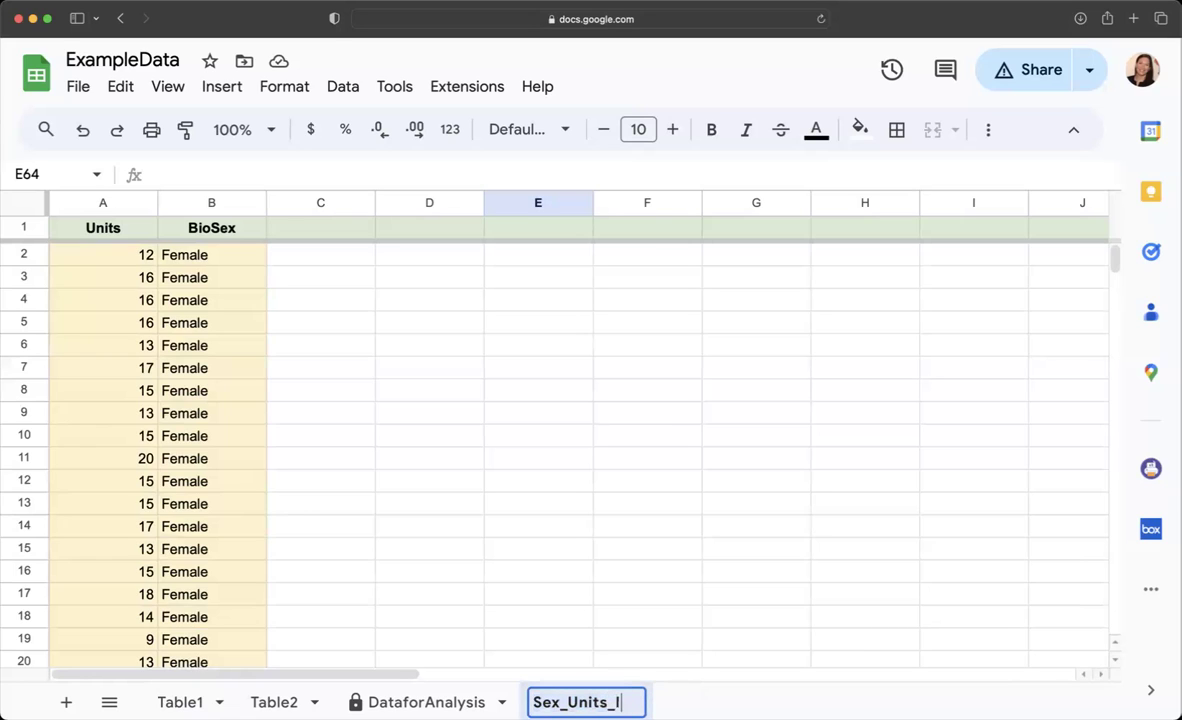
pyautogui.write('nd')
pyautogui.click(707, 572)
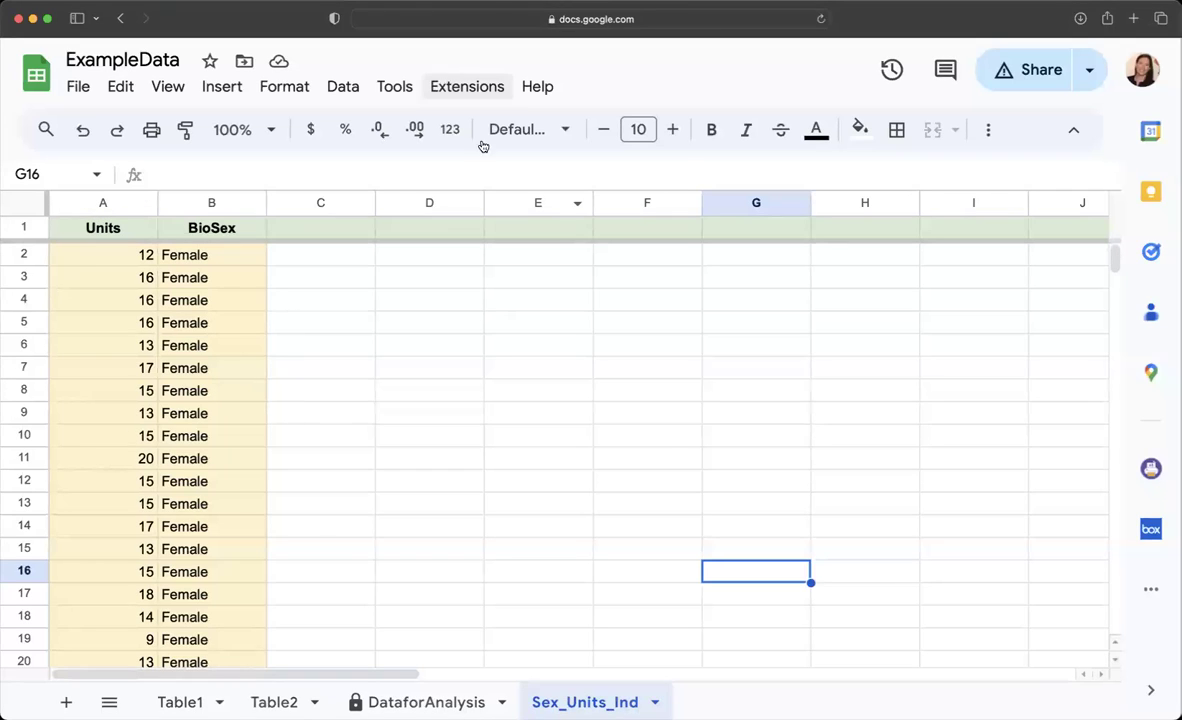
# Step: Start XLMiner Analysis ToolPak from Extensions and scroll its sidebar to the t-Test tools
pyautogui.click(454, 87)
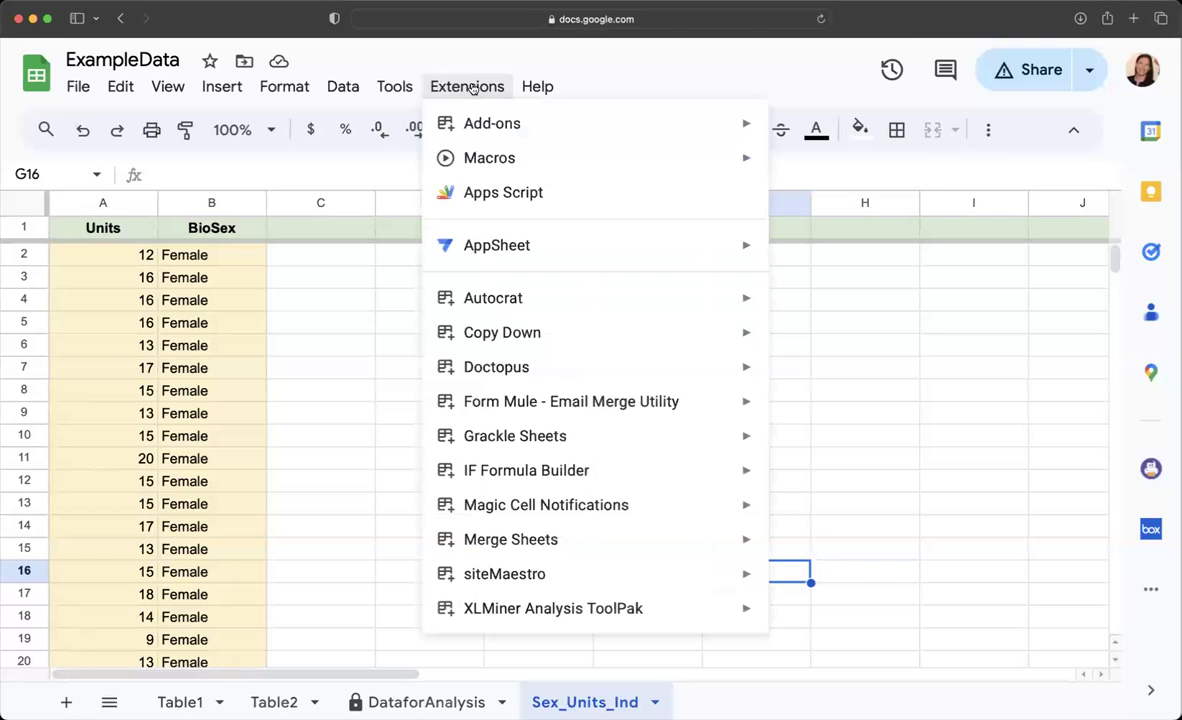
pyautogui.moveTo(554, 610)
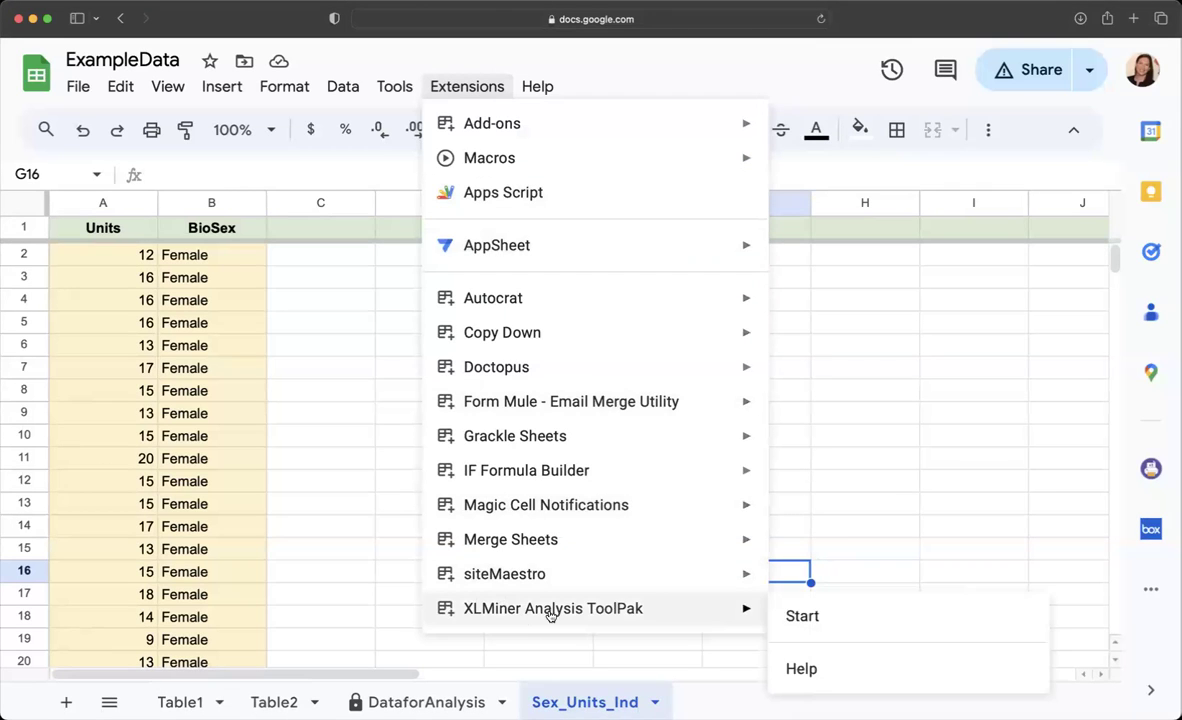
pyautogui.click(823, 617)
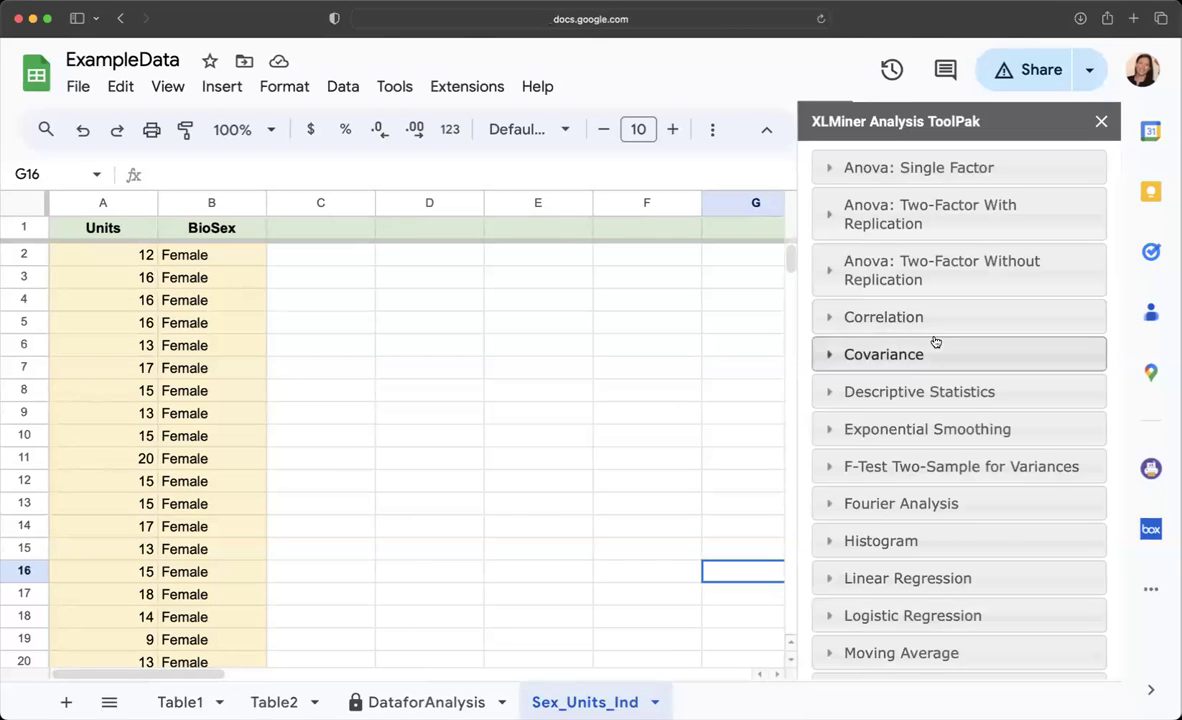
pyautogui.scroll(-8, 935, 342)
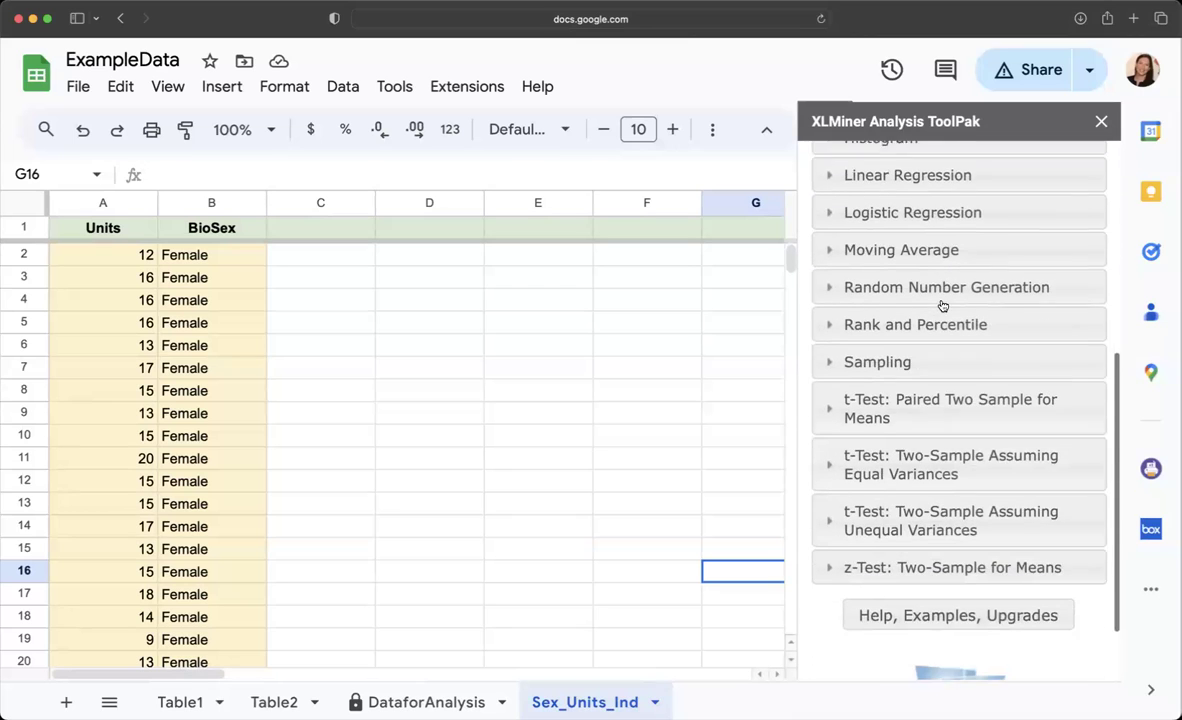
pyautogui.scroll(-2, 942, 305)
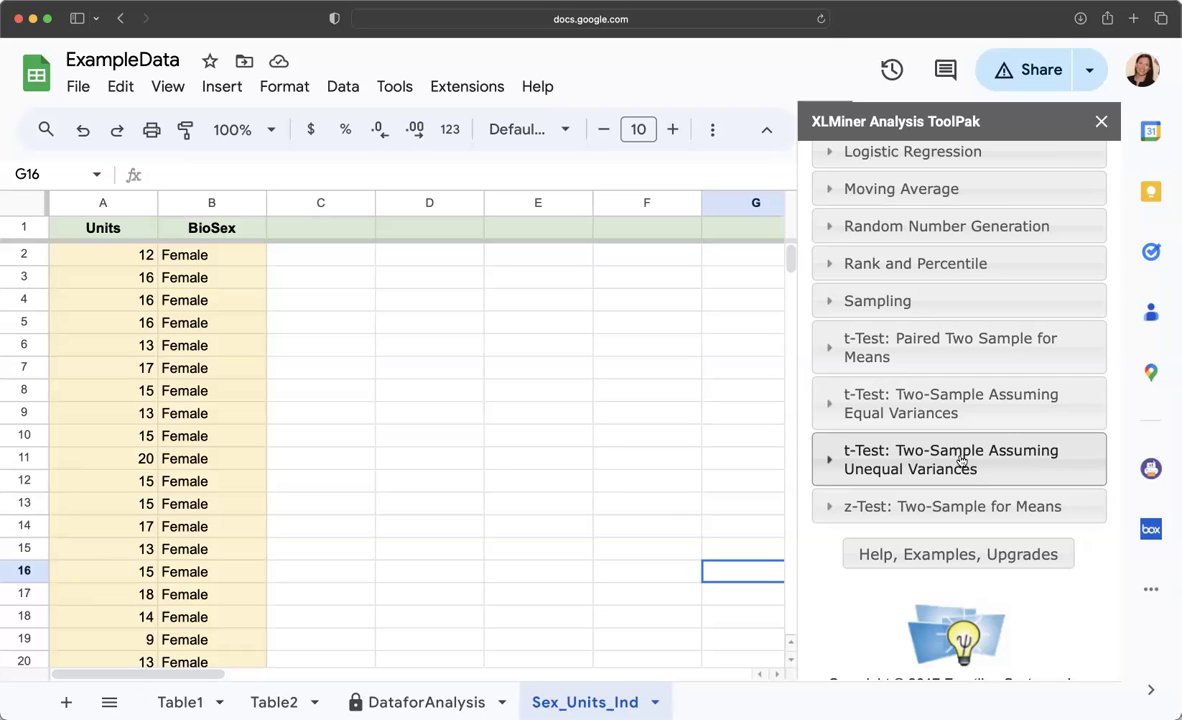
# Step: Expand 't-Test: Two-Sample Assuming Unequal Variances' in the ToolPak sidebar
pyautogui.click(910, 463)
pyautogui.scroll(-3, 1043, 485)
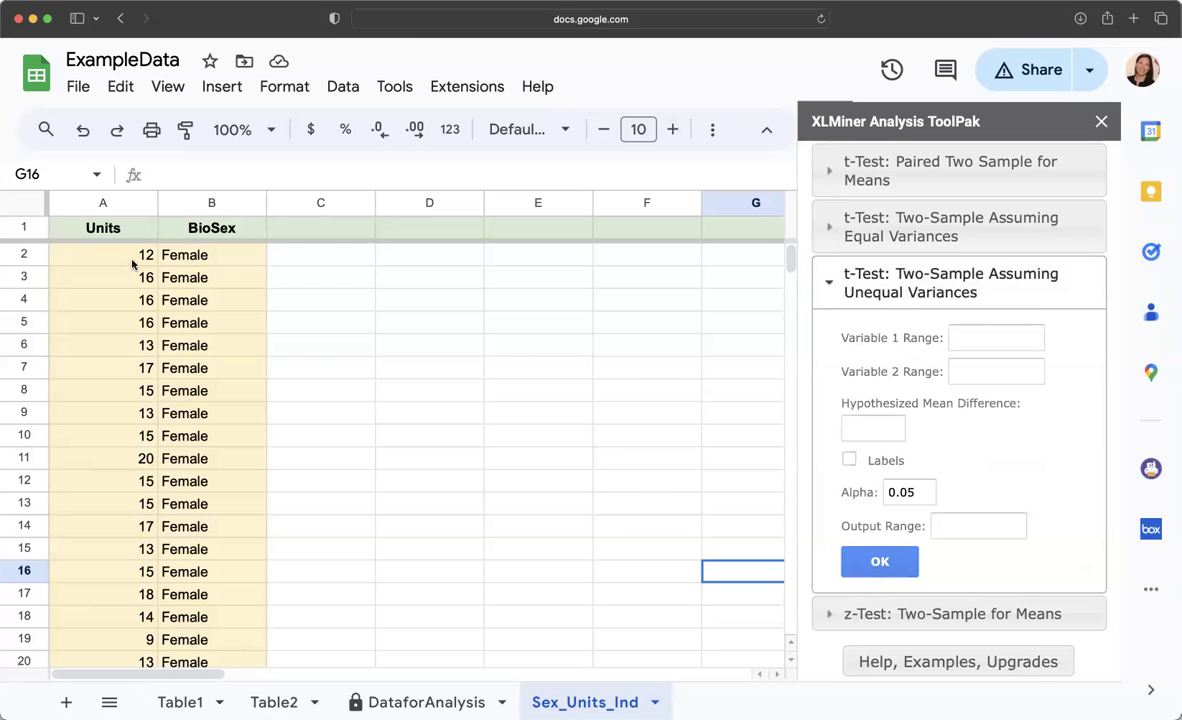
# Step: Insert a row above the headers and label A1 'Mean' and B1 'Groups'
pyautogui.click(25, 230)
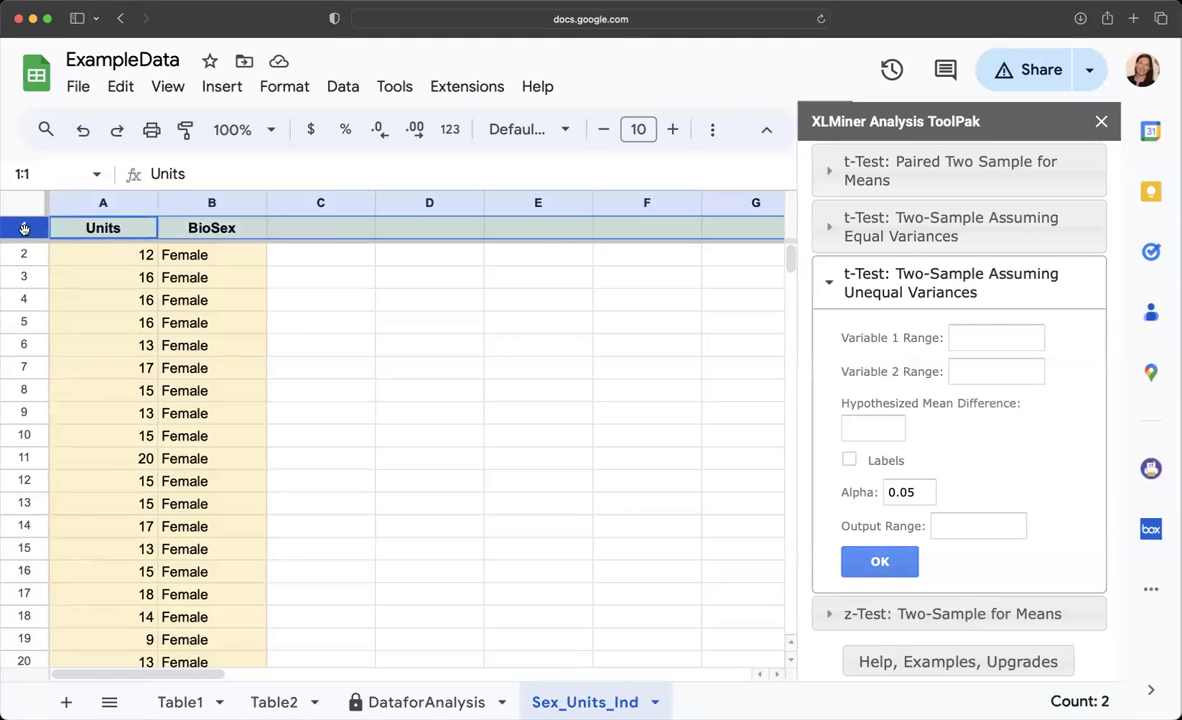
pyautogui.rightClick(25, 230)
pyautogui.click(113, 336)
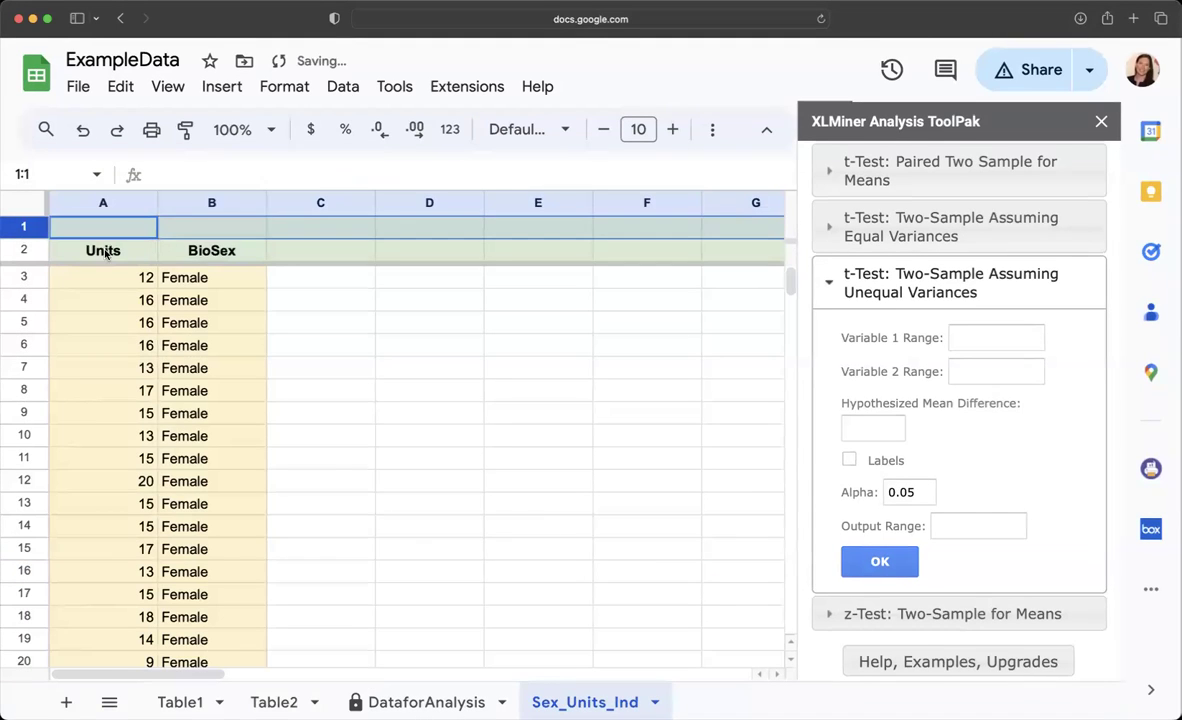
pyautogui.click(100, 224)
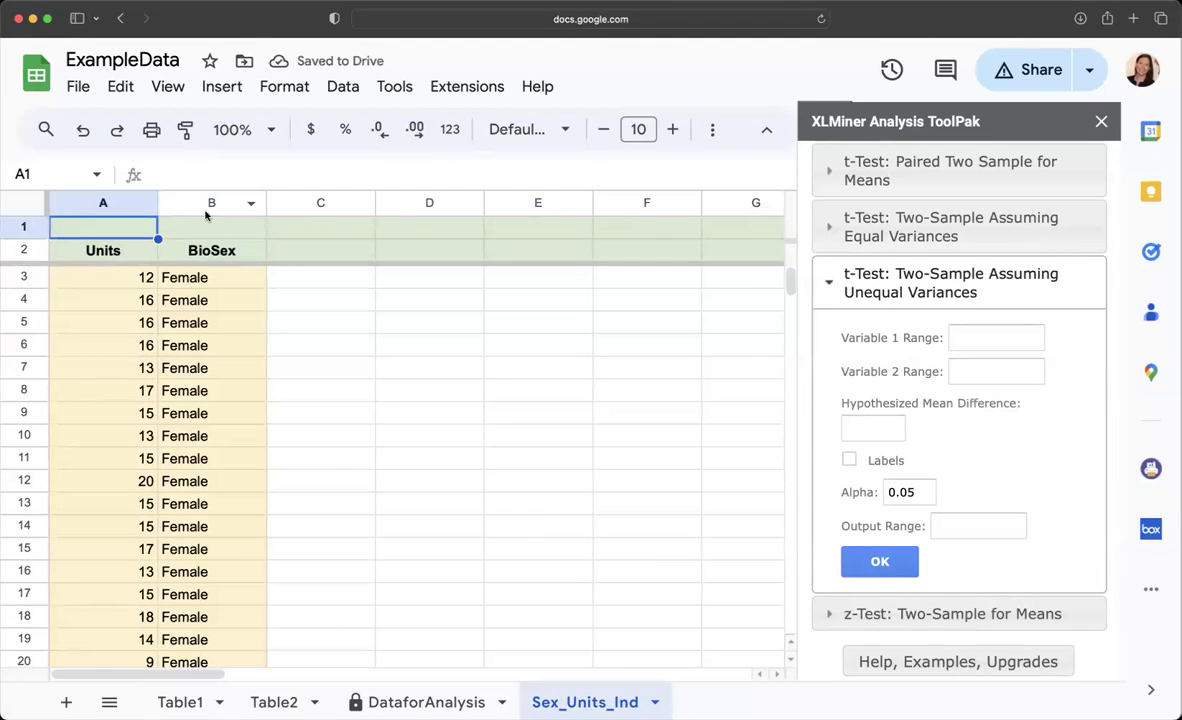
pyautogui.write('Mean')
pyautogui.press('Tab')
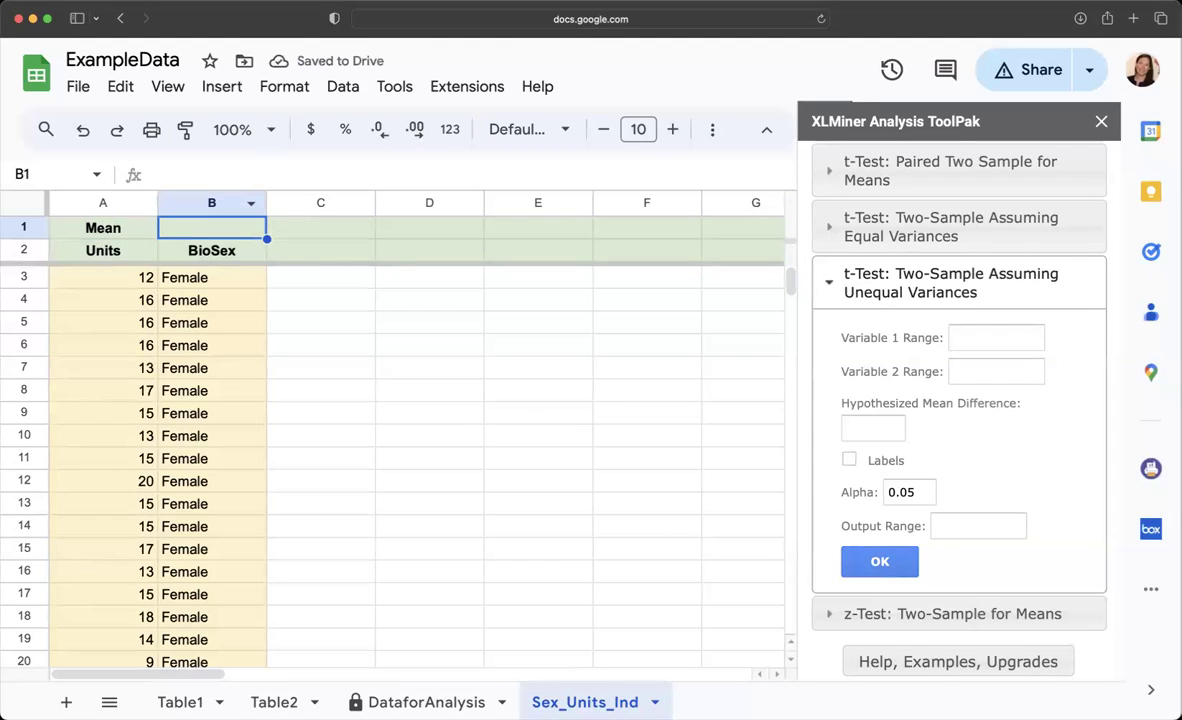
pyautogui.write('Groups')
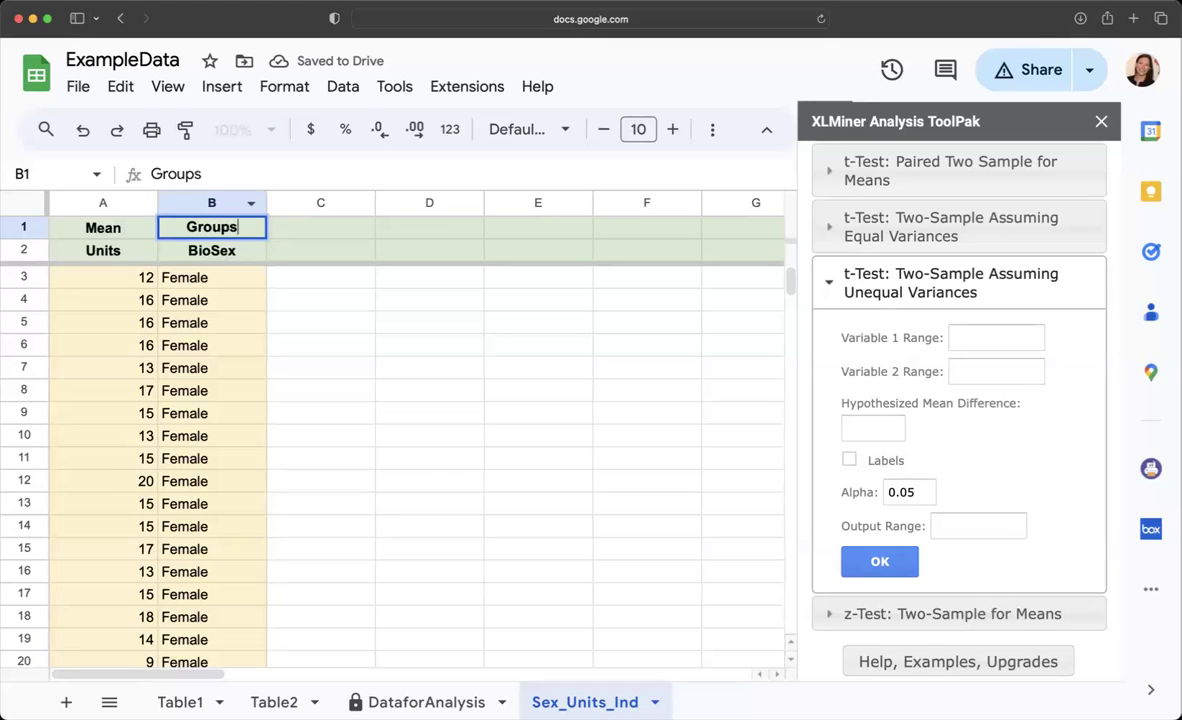
pyautogui.press('Return')
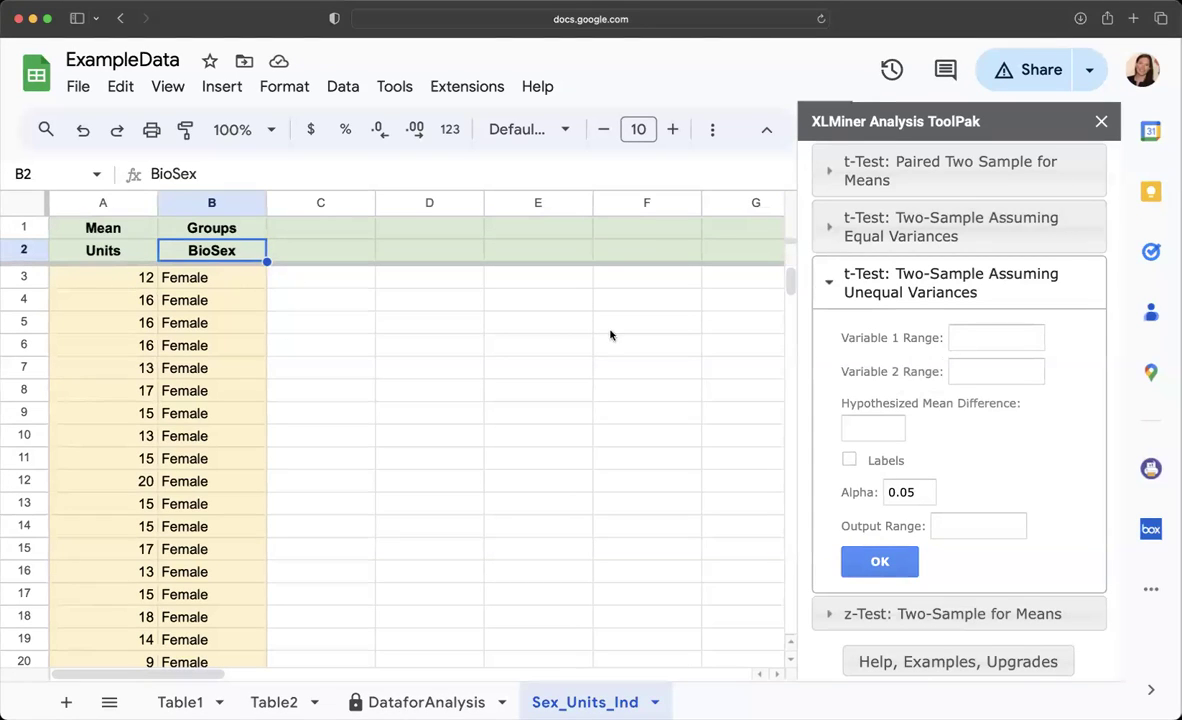
# Step: Set Variable 1 Range to Female Units A3:A60 and Variable 2 Range to Male Units A61:A105
pyautogui.click(121, 278)
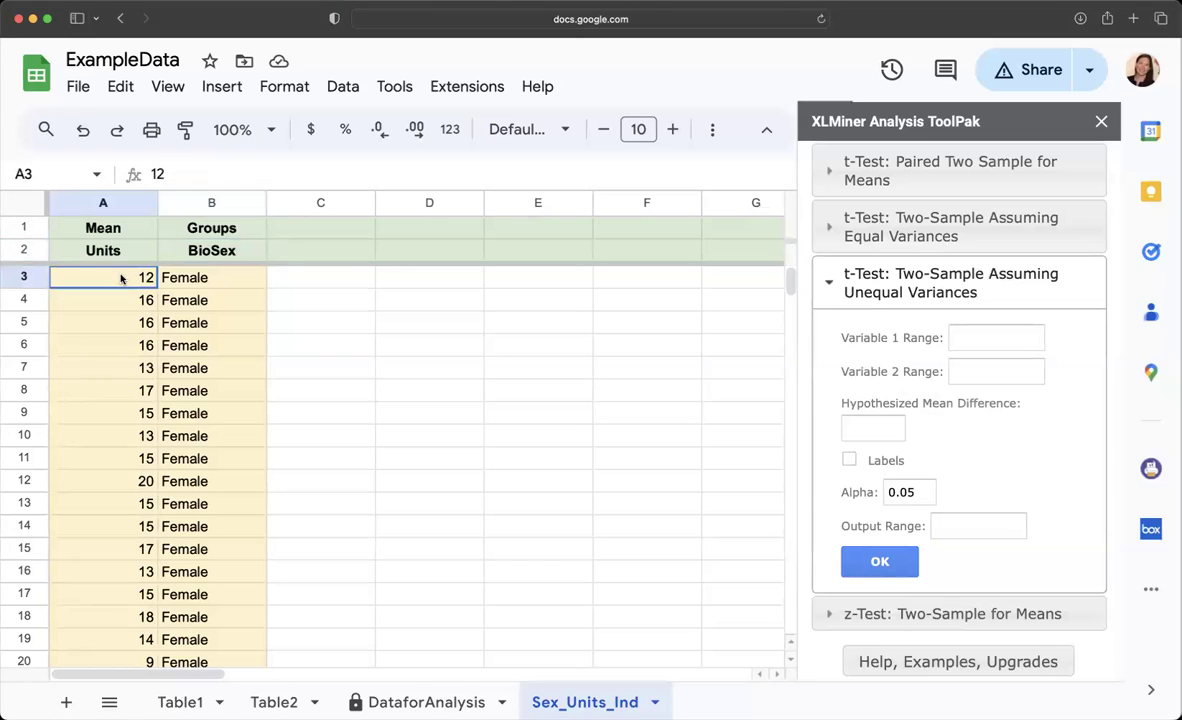
pyautogui.moveTo(121, 278); pyautogui.dragTo(108, 525)
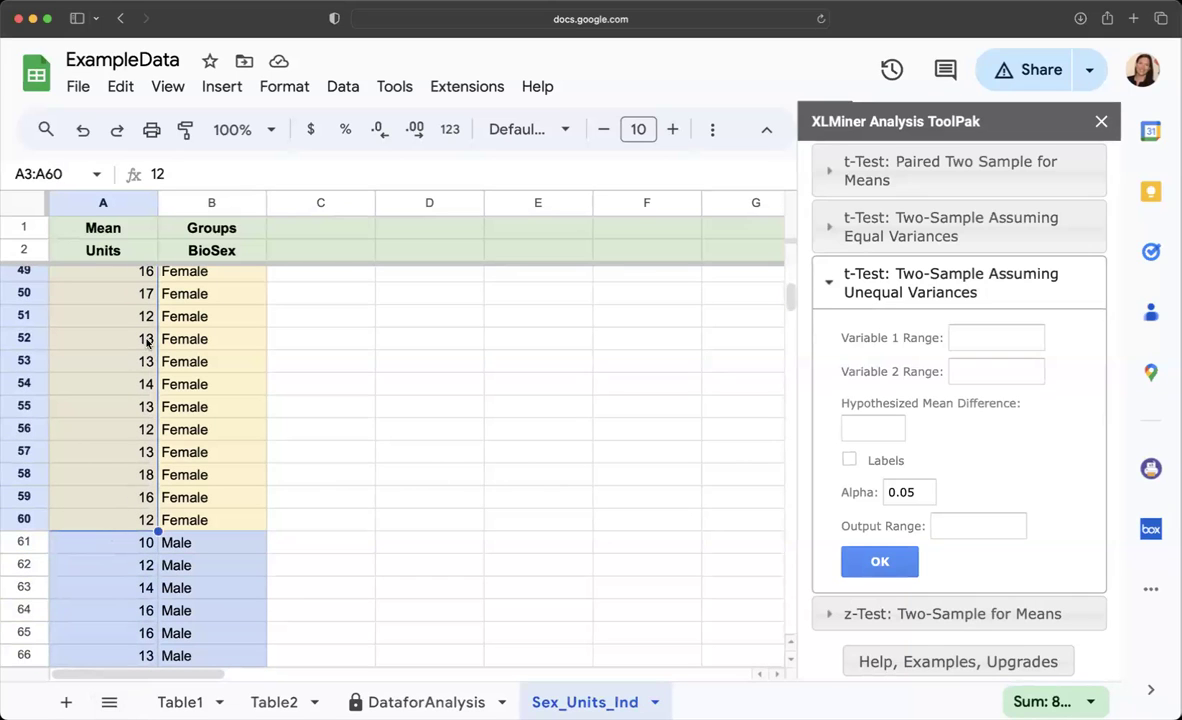
pyautogui.click(988, 335)
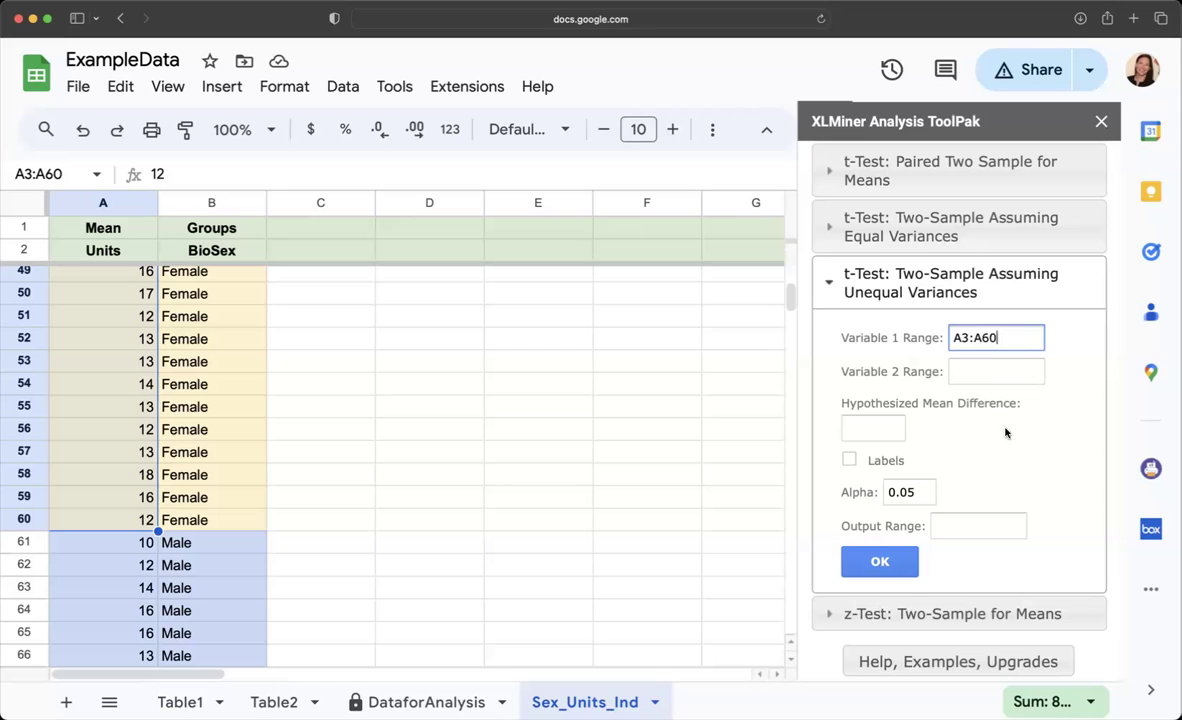
pyautogui.click(1025, 370)
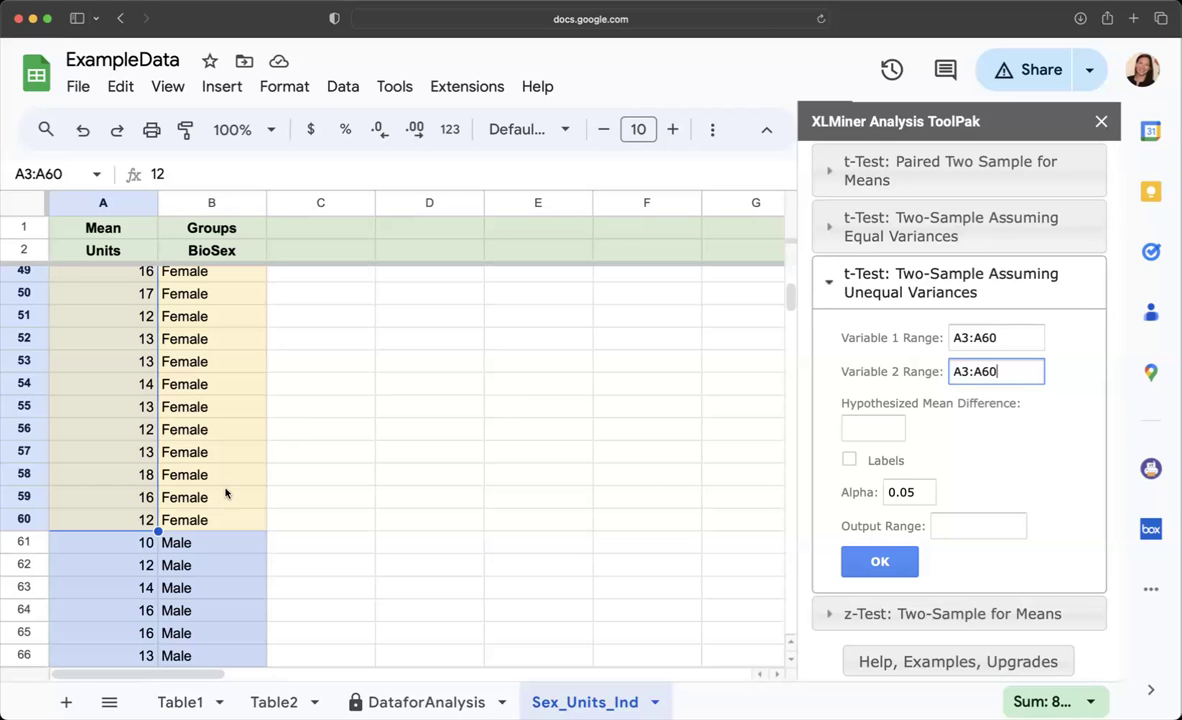
pyautogui.scroll(-5, 155, 500)
pyautogui.scroll(1, 160, 440)
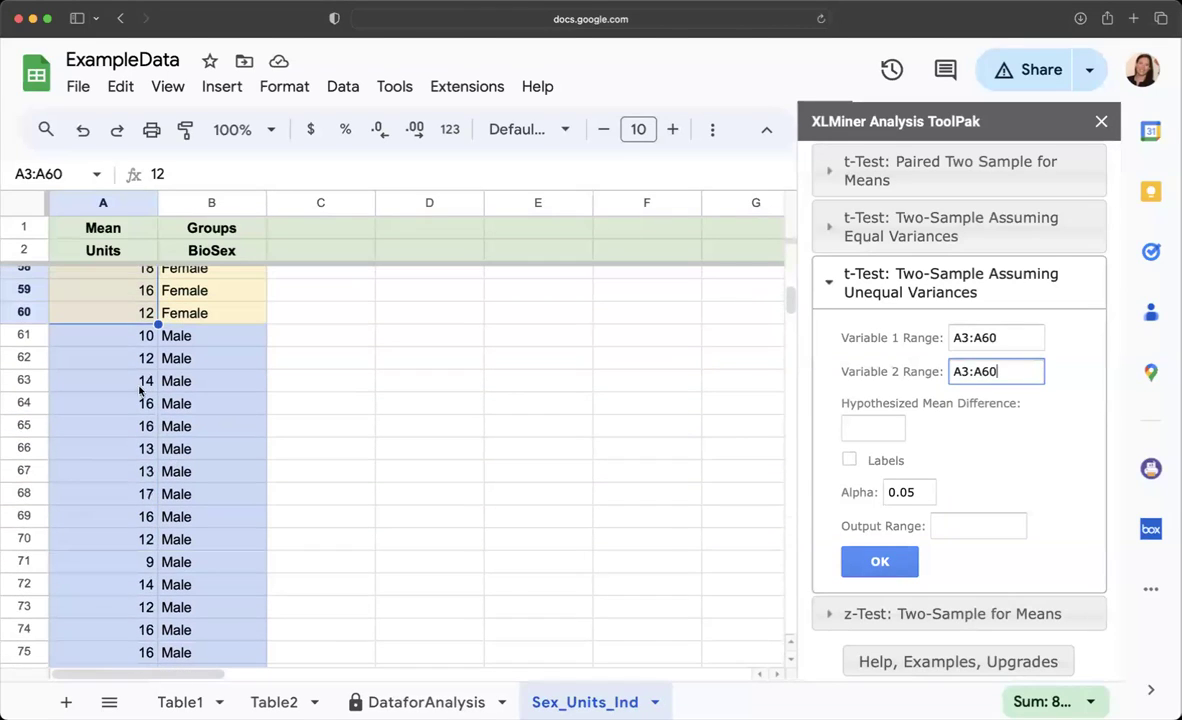
pyautogui.moveTo(116, 342); pyautogui.dragTo(146, 568)
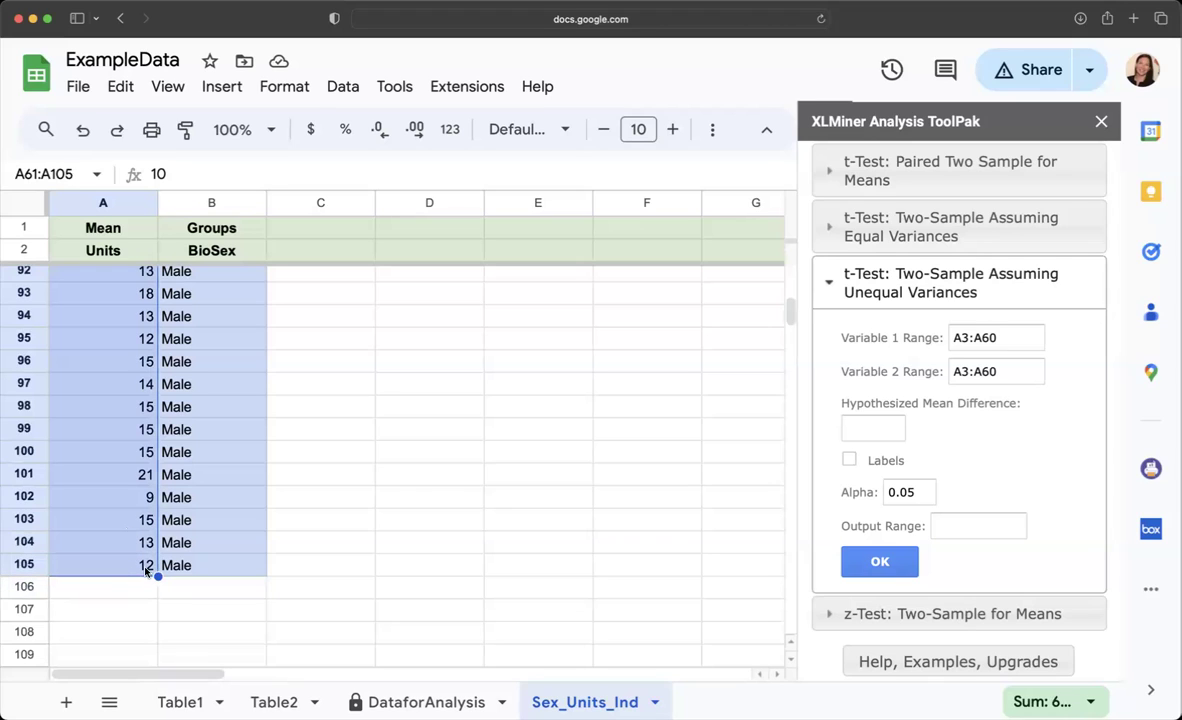
pyautogui.click(1034, 372)
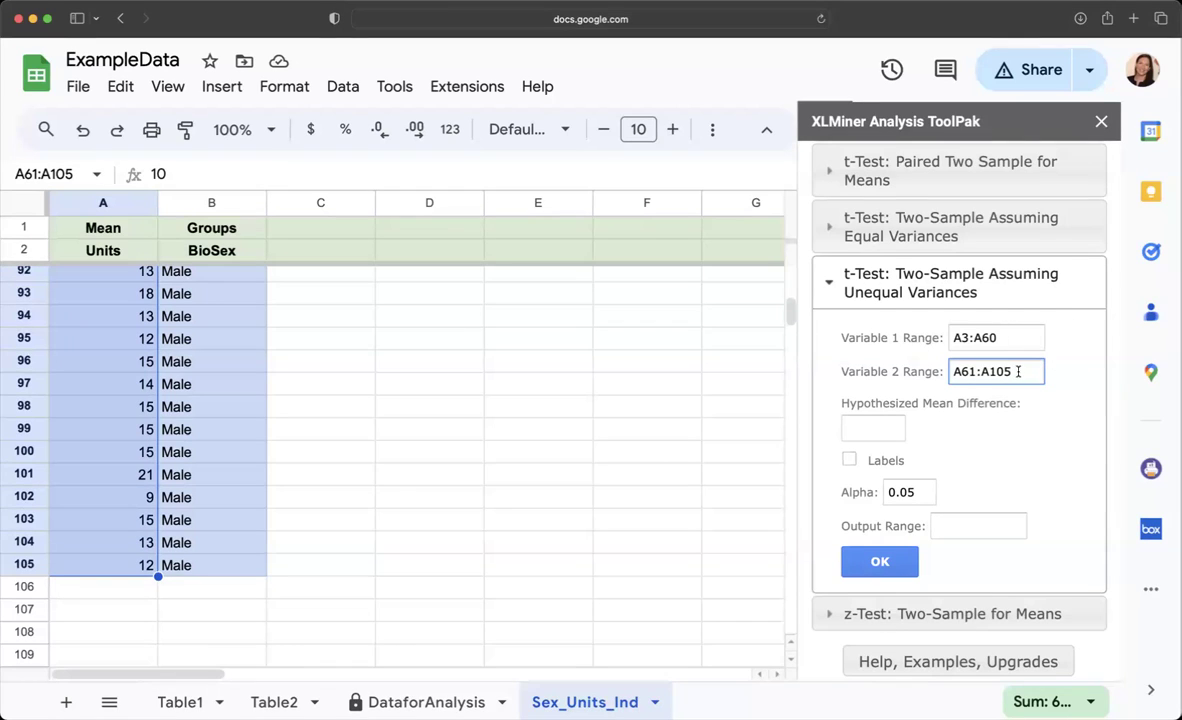
# Step: Enter hypothesized mean difference 0, set the output range to D4, and run the t-test
pyautogui.click(858, 428)
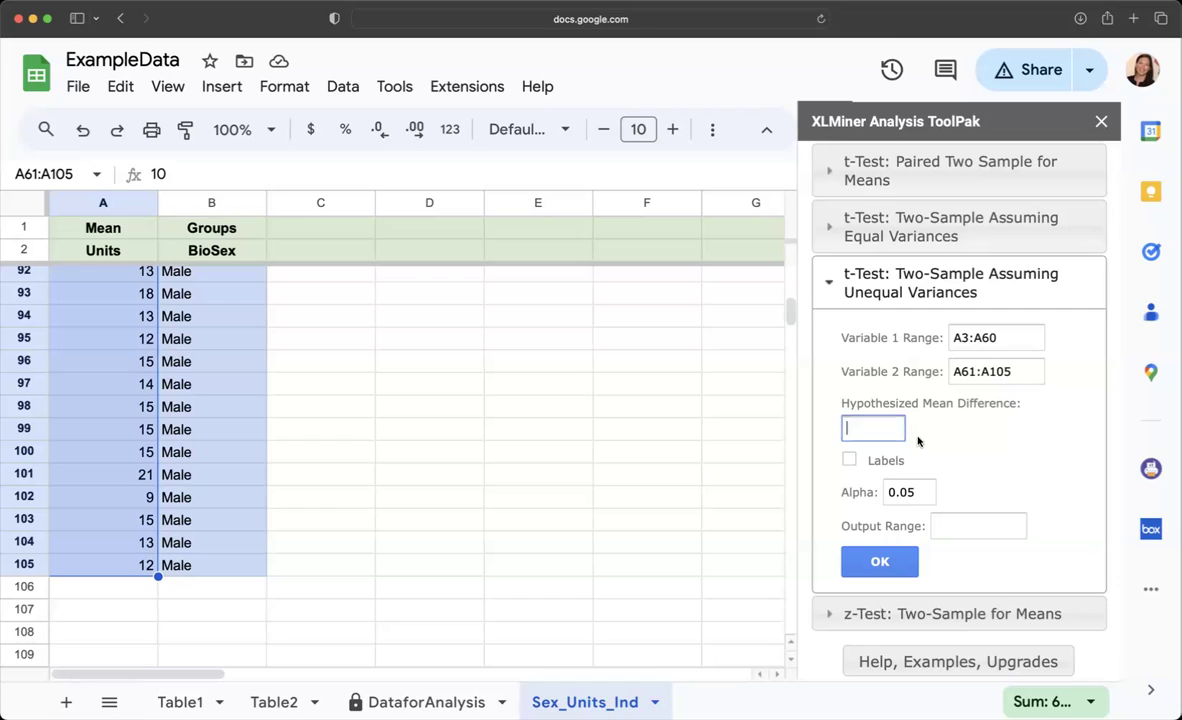
pyautogui.write('0')
pyautogui.click(912, 492)
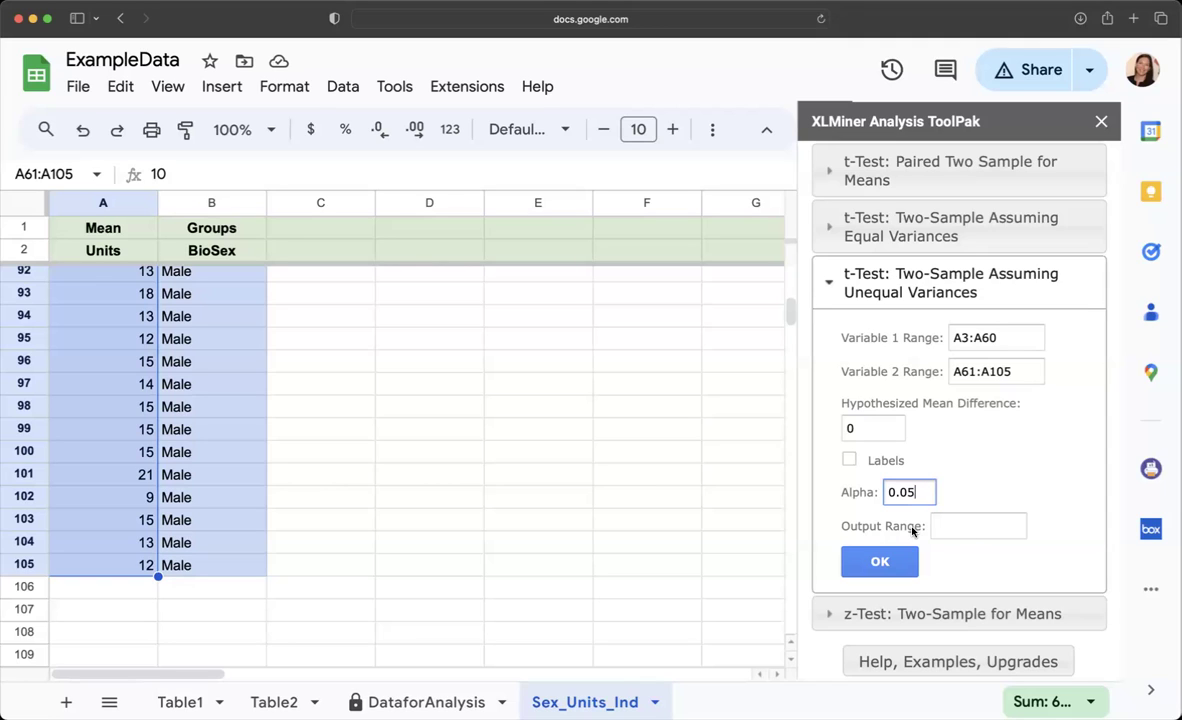
pyautogui.click(944, 526)
pyautogui.scroll(15, 520, 535)
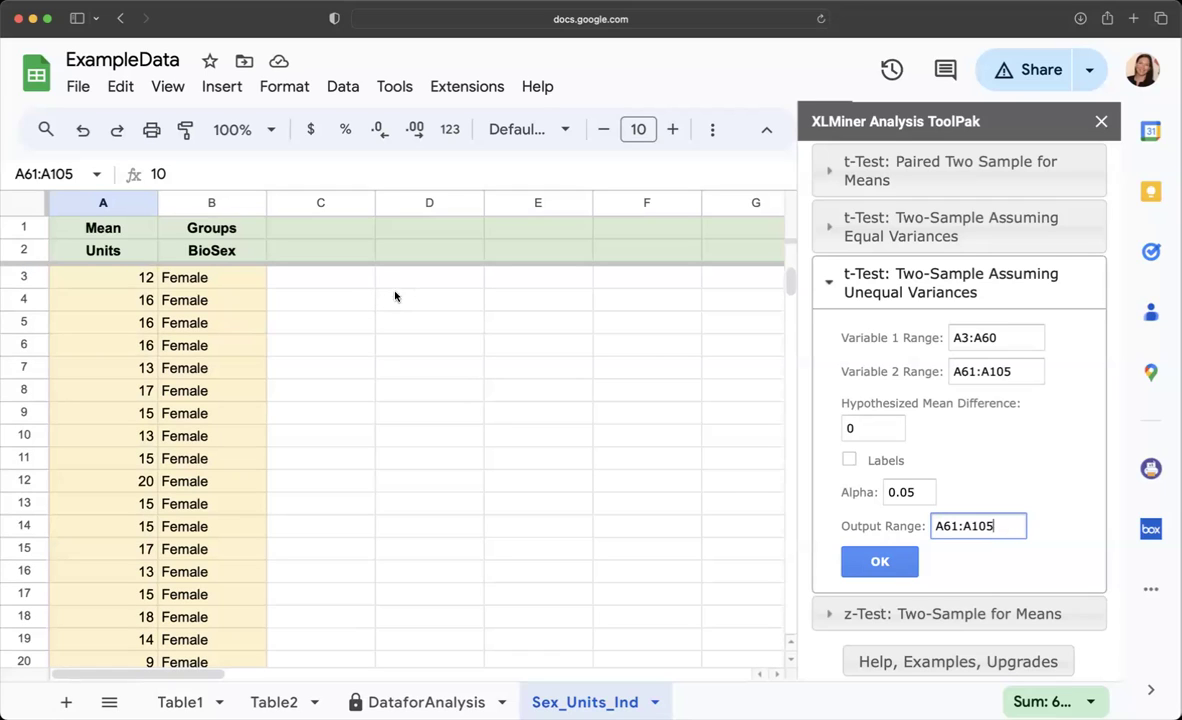
pyautogui.click(392, 305)
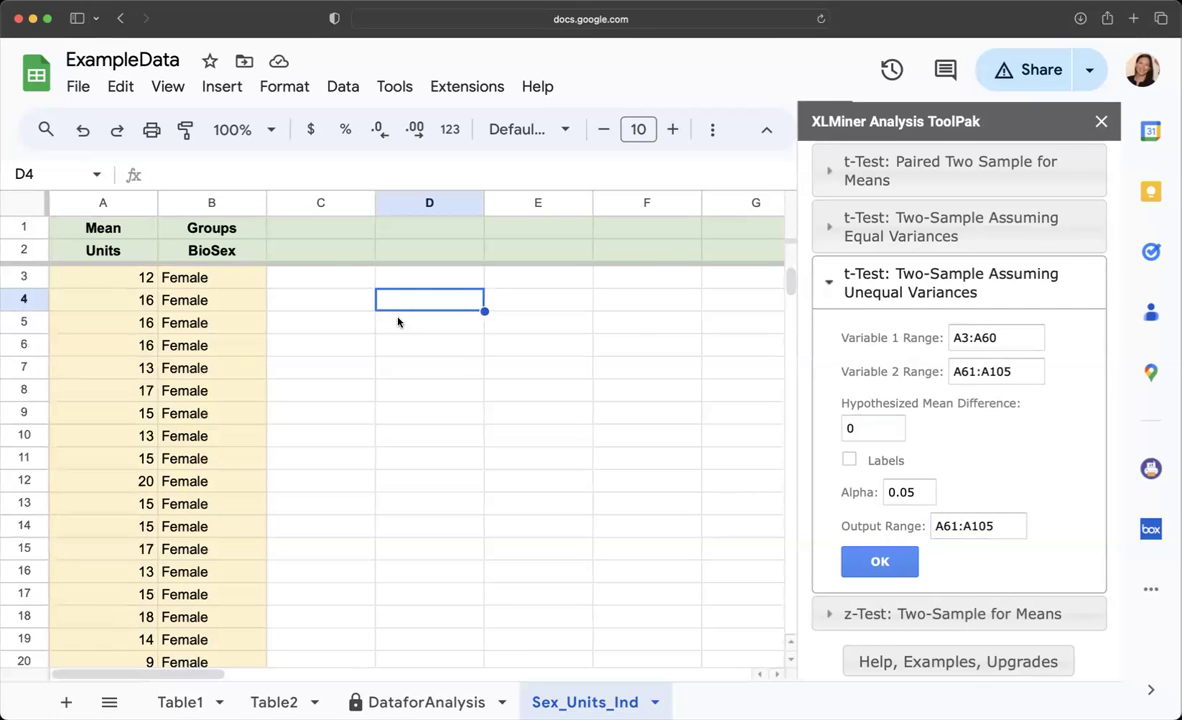
pyautogui.tripleClick(1000, 526)
pyautogui.write('D4')
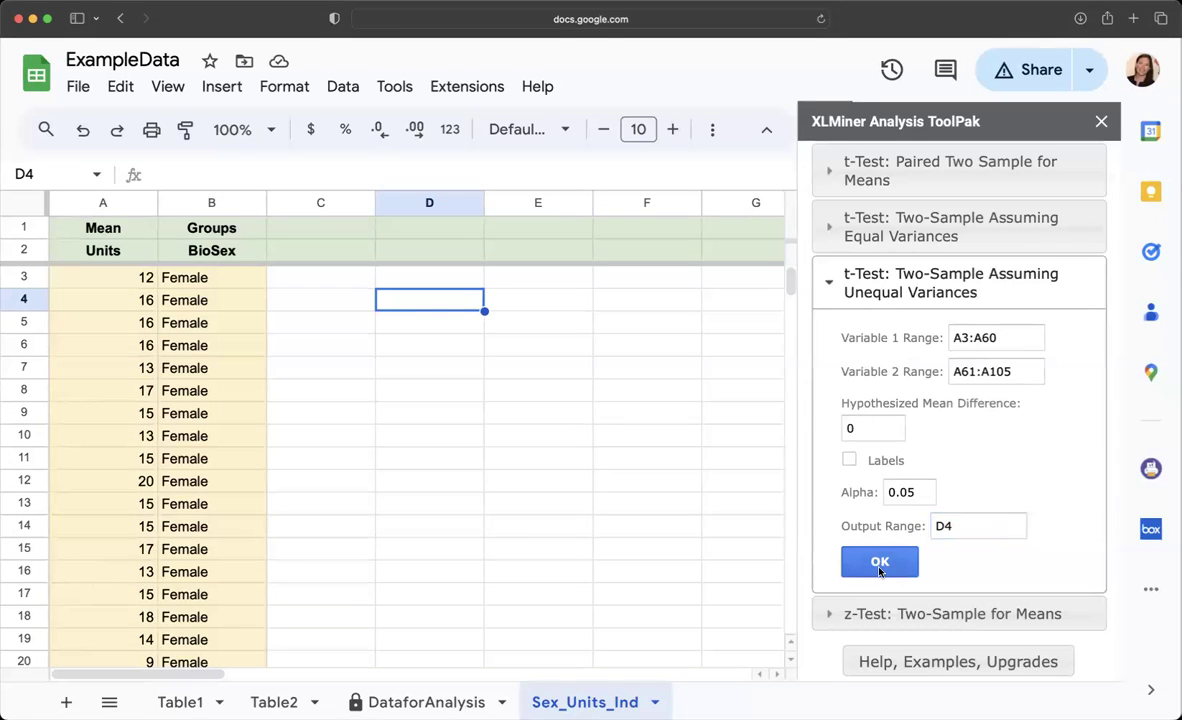
pyautogui.click(880, 566)
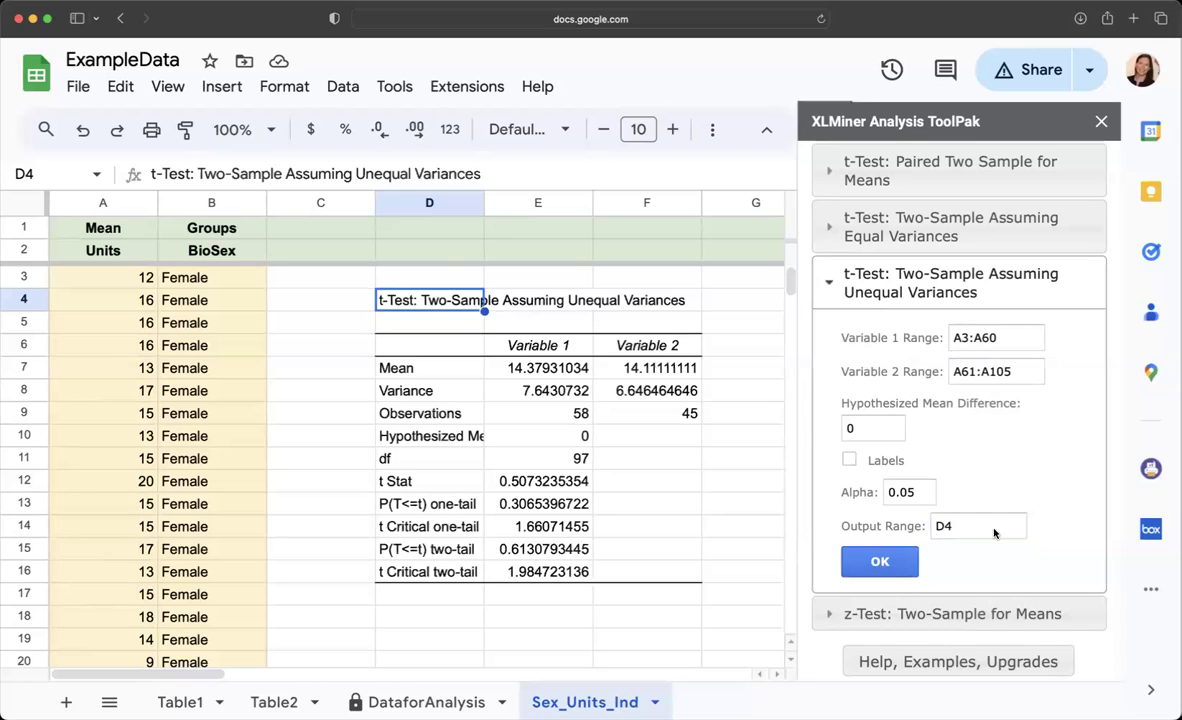
# Step: Close the XLMiner Analysis ToolPak sidebar to show the full t-test results table
pyautogui.click(1101, 121)
pyautogui.click(780, 456)
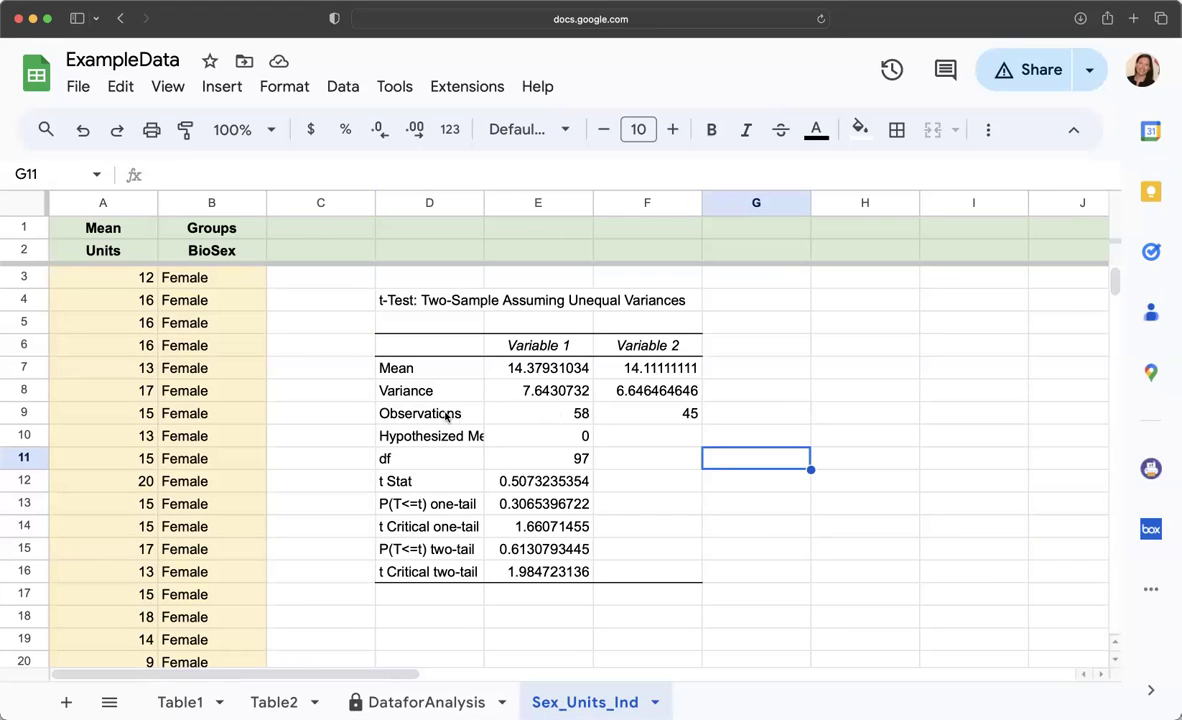
pyautogui.moveTo(440, 413); pyautogui.dragTo(649, 414)
# Step: Check each group's observations (58 and 45), means and variances (7.64 and 6.65)
pyautogui.click(655, 417)
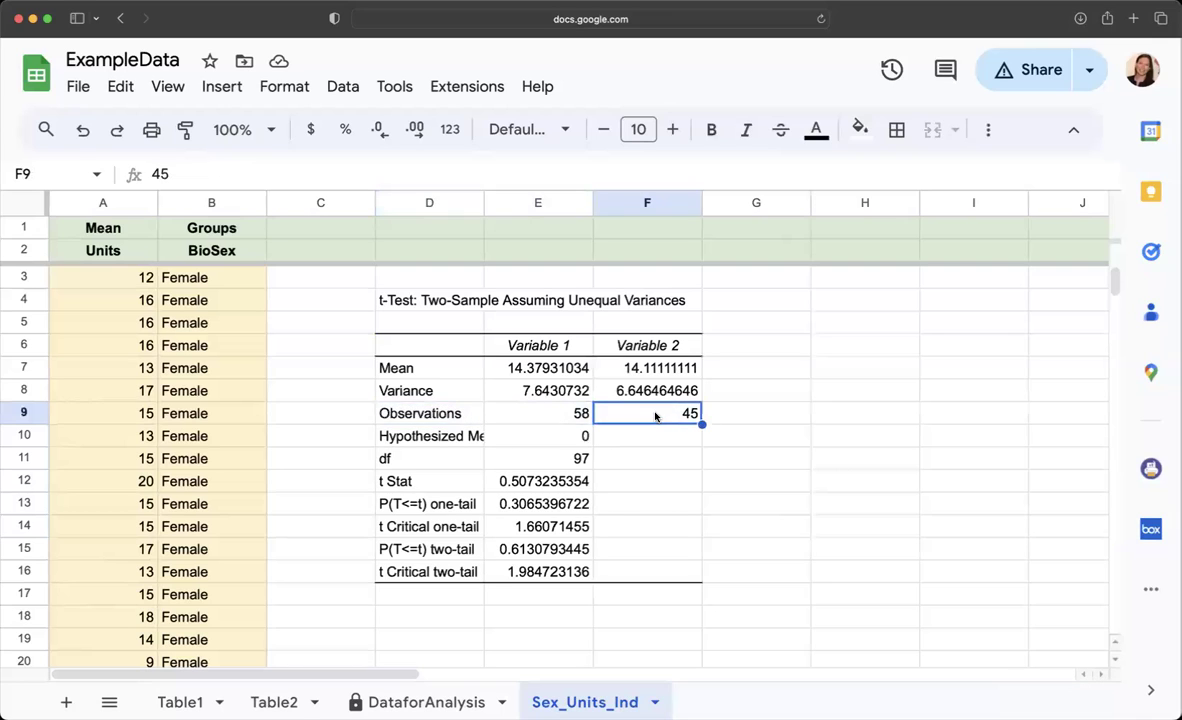
pyautogui.click(565, 416)
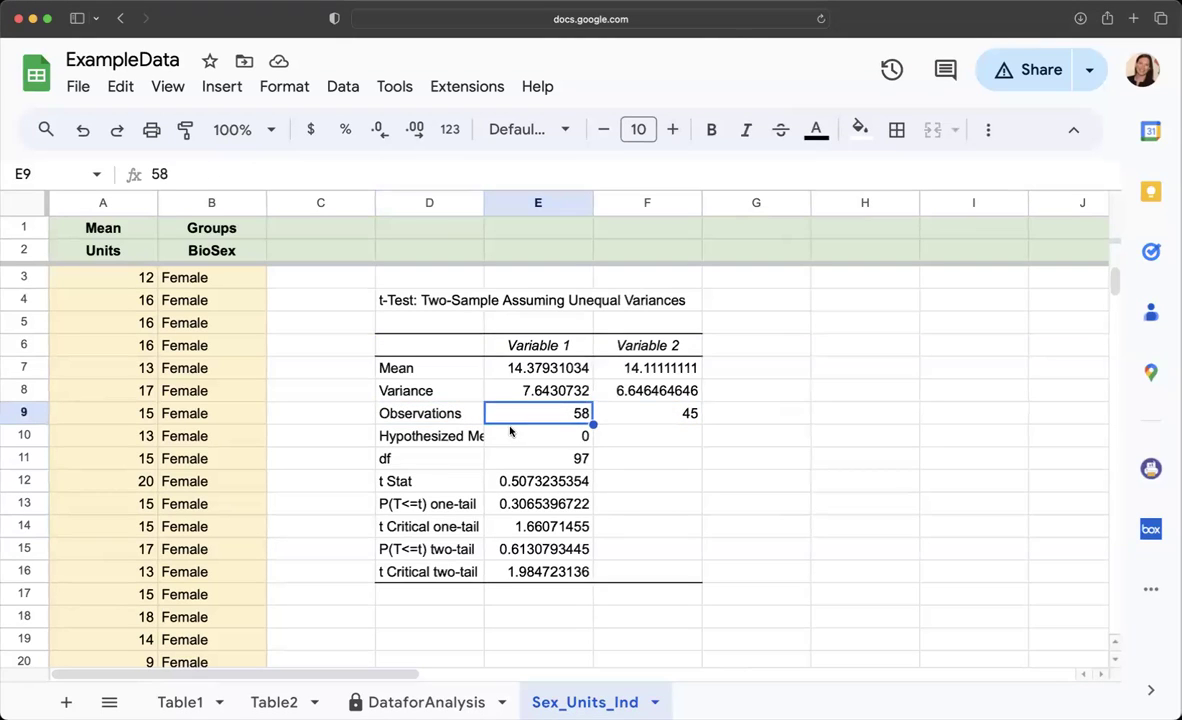
pyautogui.click(563, 372)
pyautogui.click(600, 366)
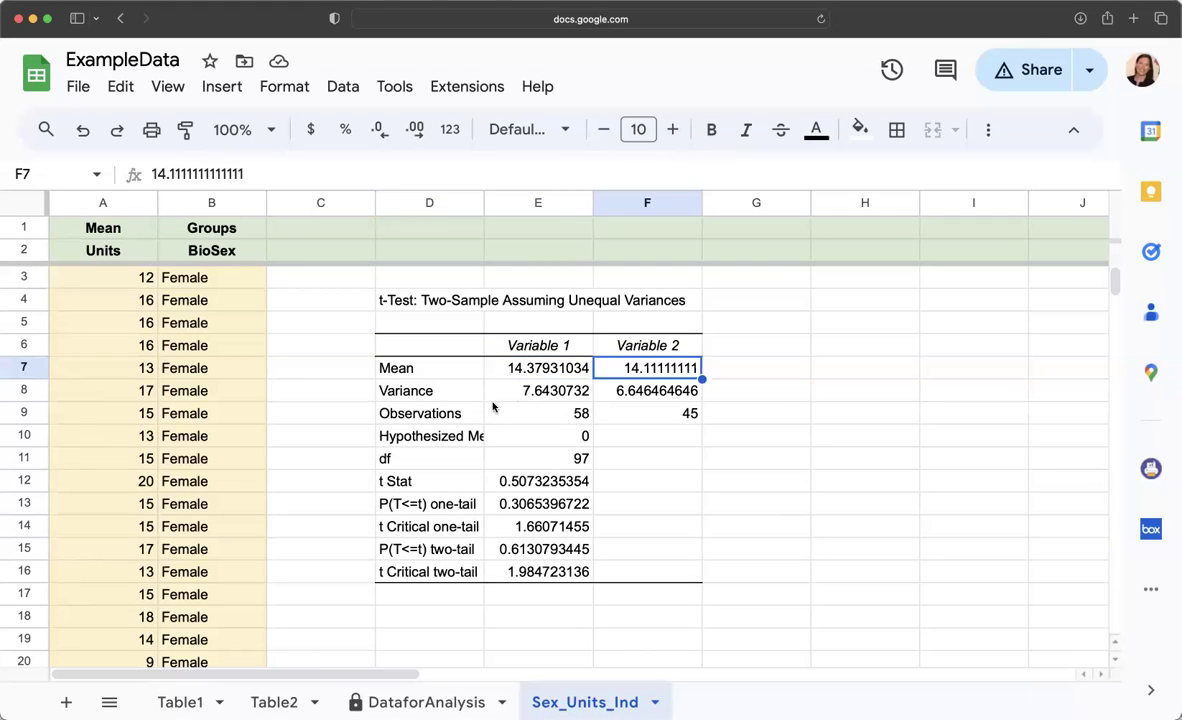
pyautogui.click(540, 390)
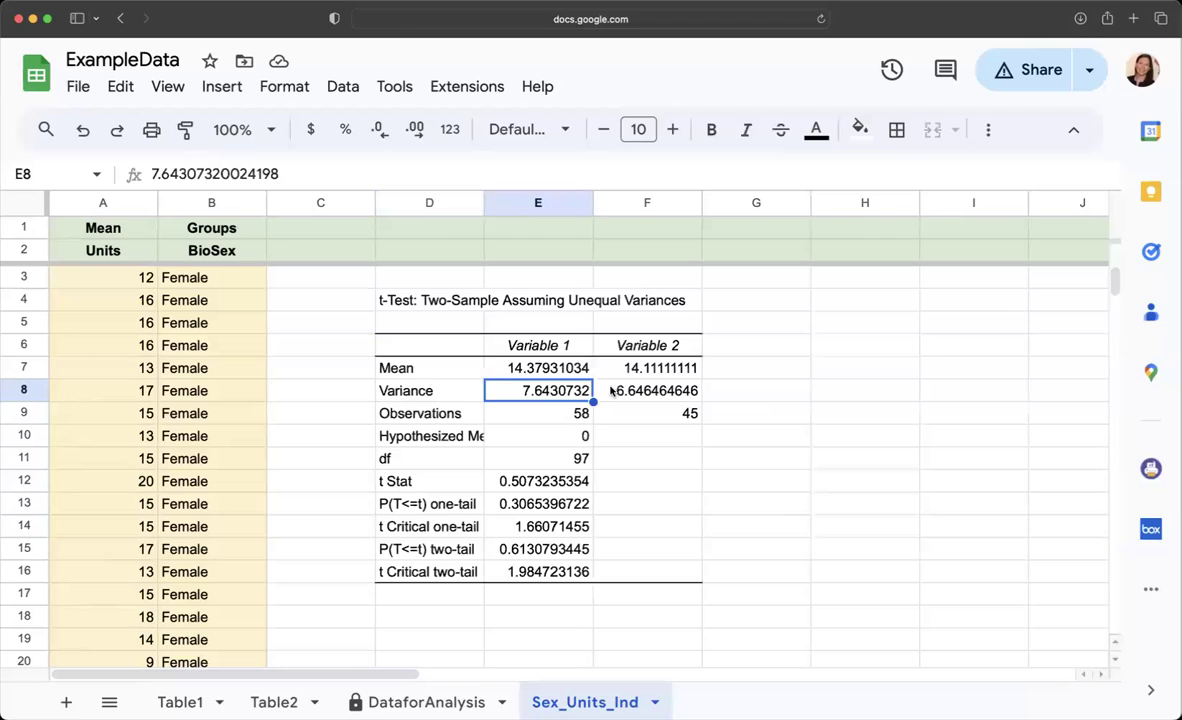
pyautogui.click(625, 391)
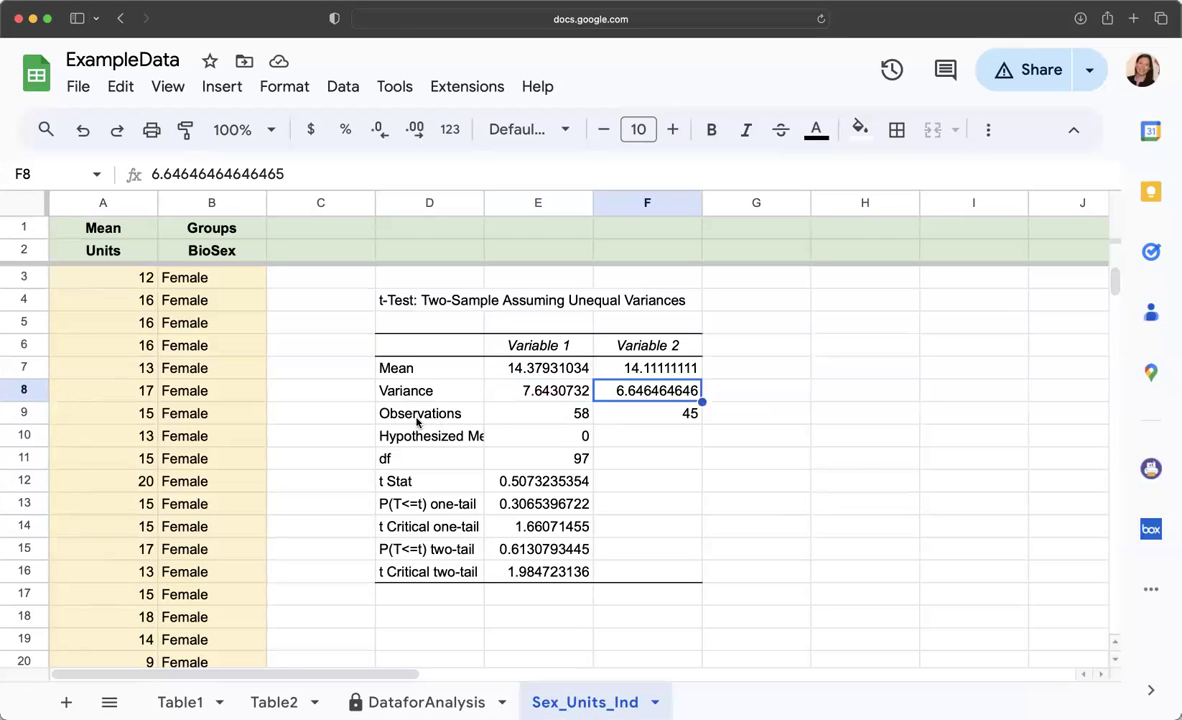
pyautogui.click(384, 416)
# Step: Shift the table rows below Variance down one row, opening an empty row 9
pyautogui.moveTo(382, 418); pyautogui.dragTo(655, 572)
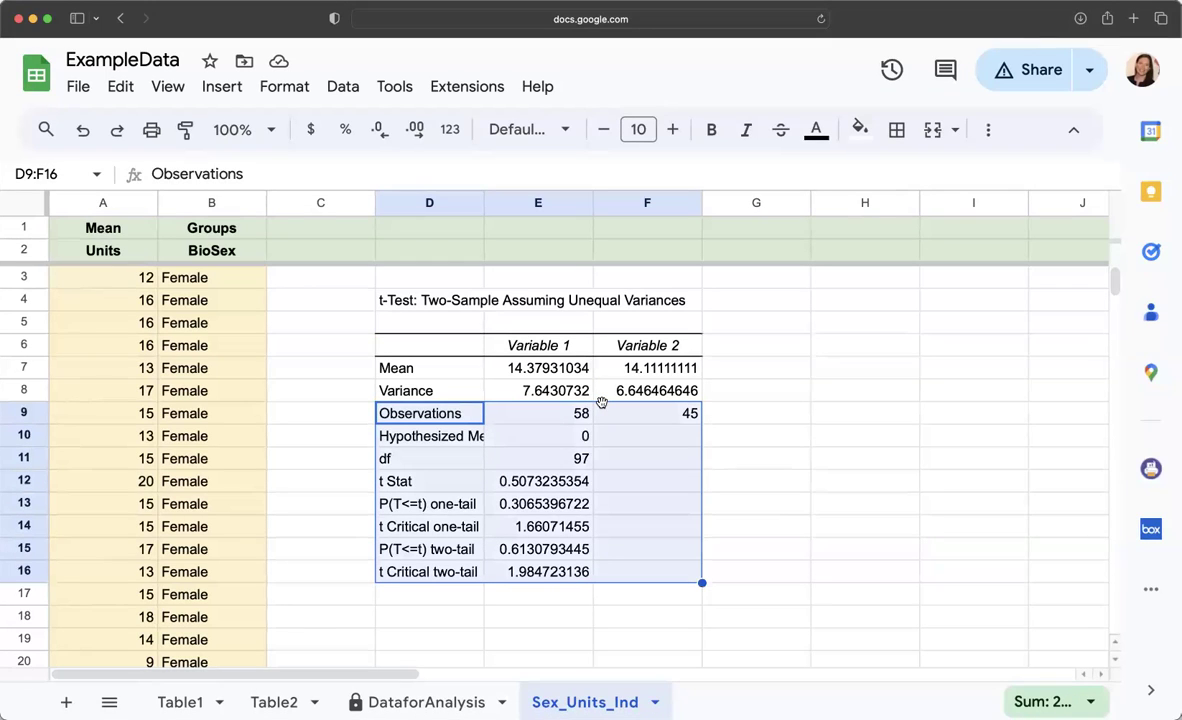
pyautogui.moveTo(601, 403); pyautogui.dragTo(601, 427)
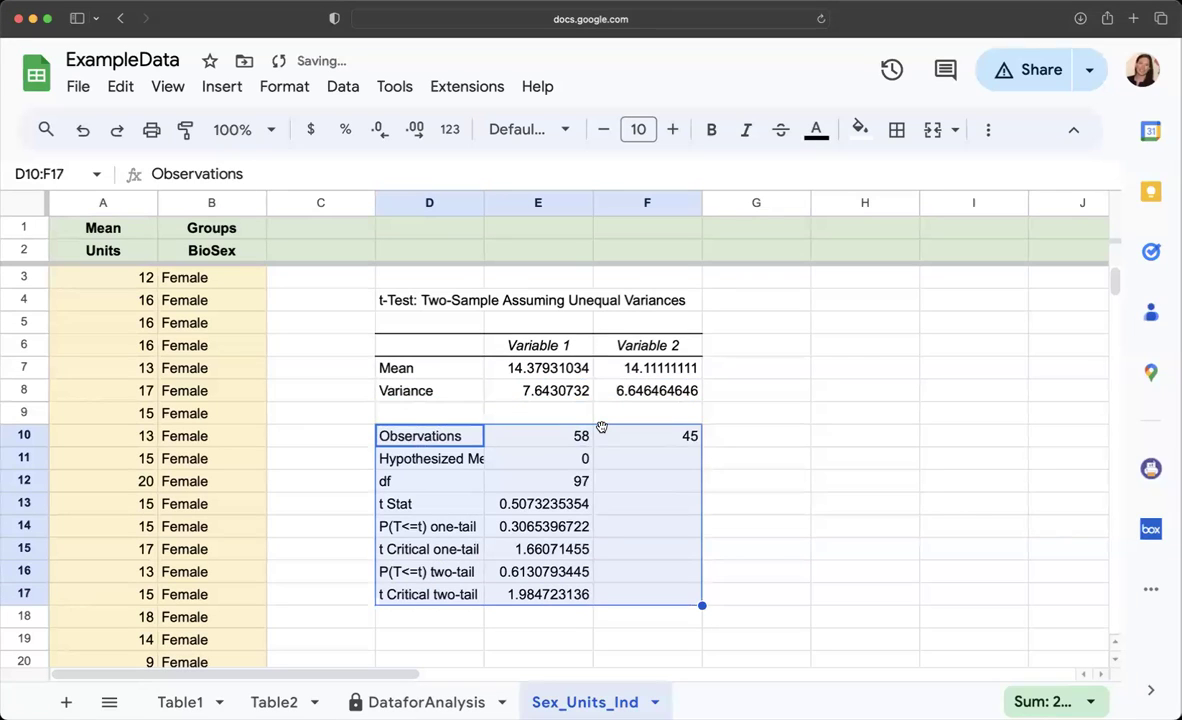
pyautogui.click(24, 413)
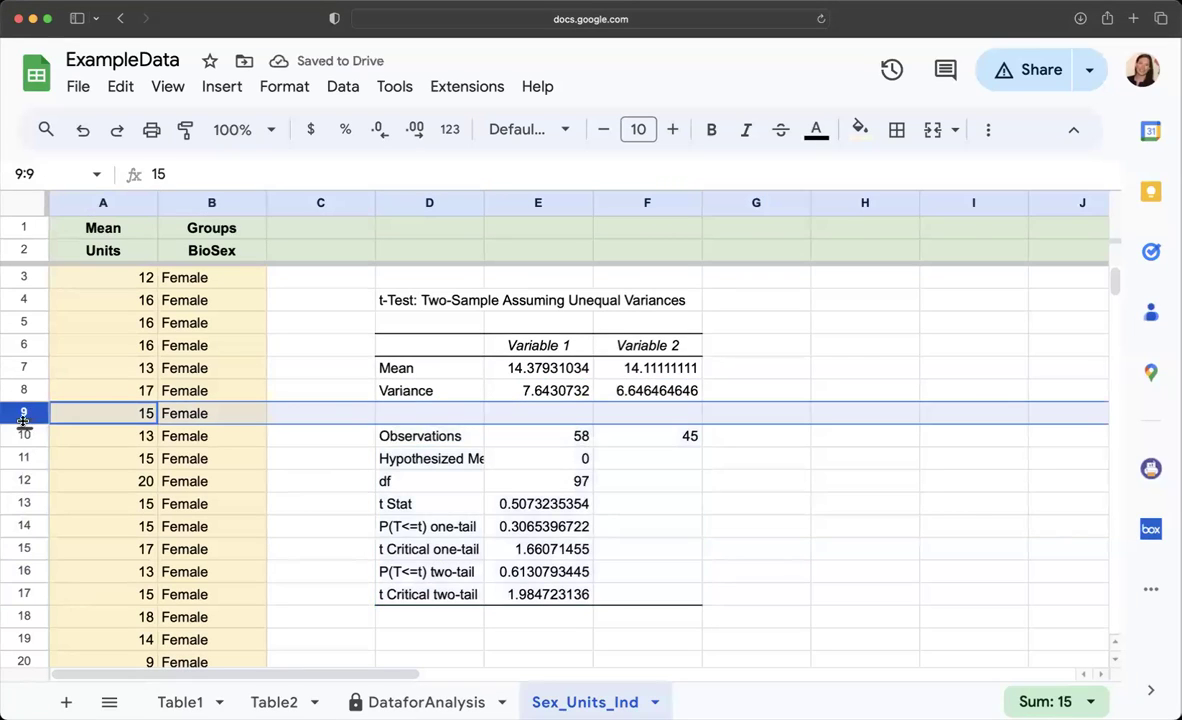
pyautogui.moveTo(430, 436); pyautogui.dragTo(641, 591)
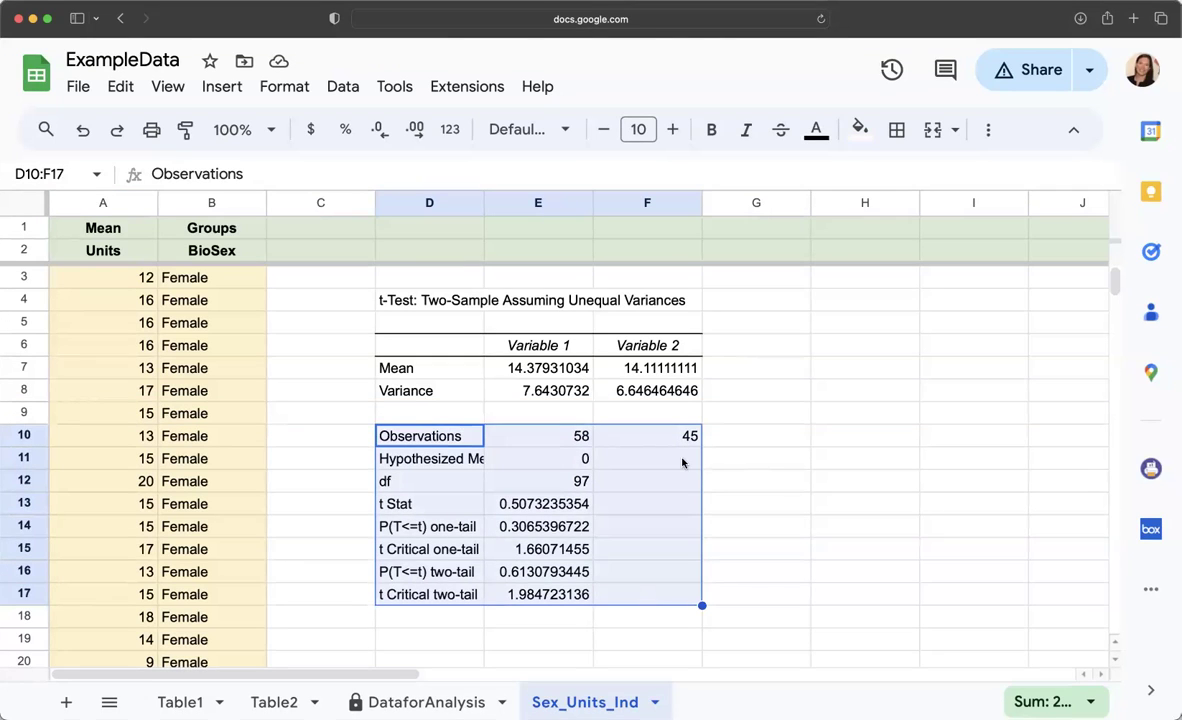
# Step: Label row 9 'SD' and enter =sqrt(E8) for the female standard deviation, 2.7646
pyautogui.click(462, 413)
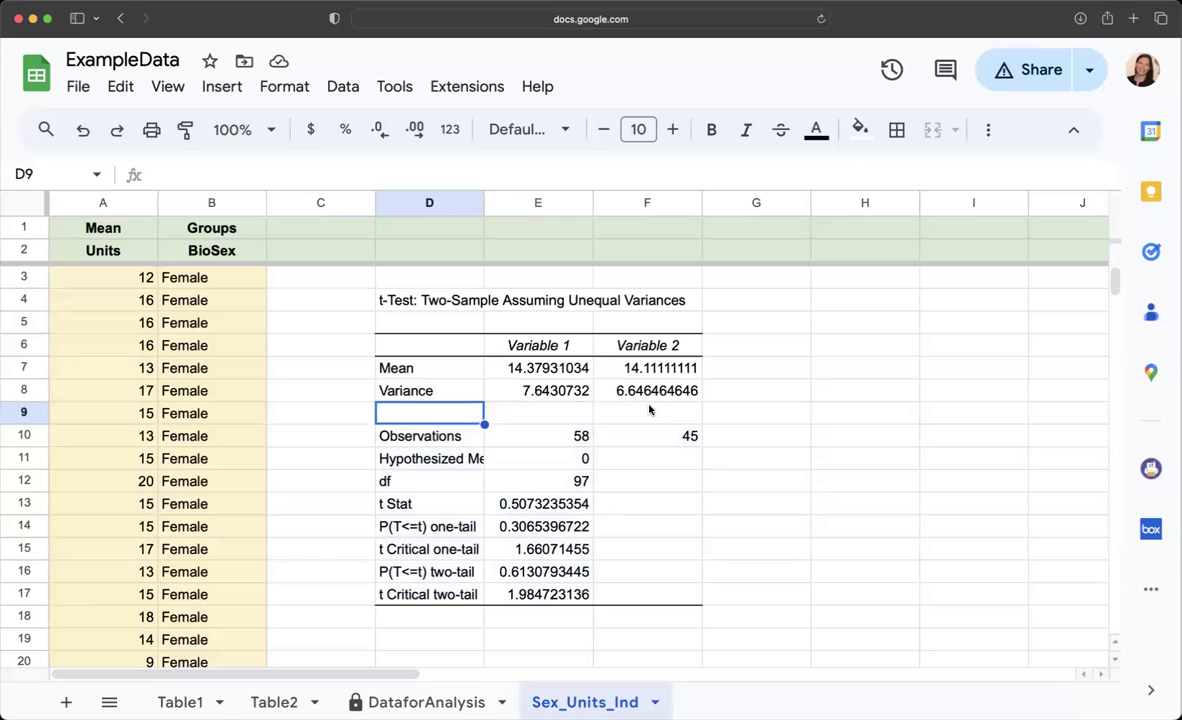
pyautogui.write('SD')
pyautogui.press('Tab')
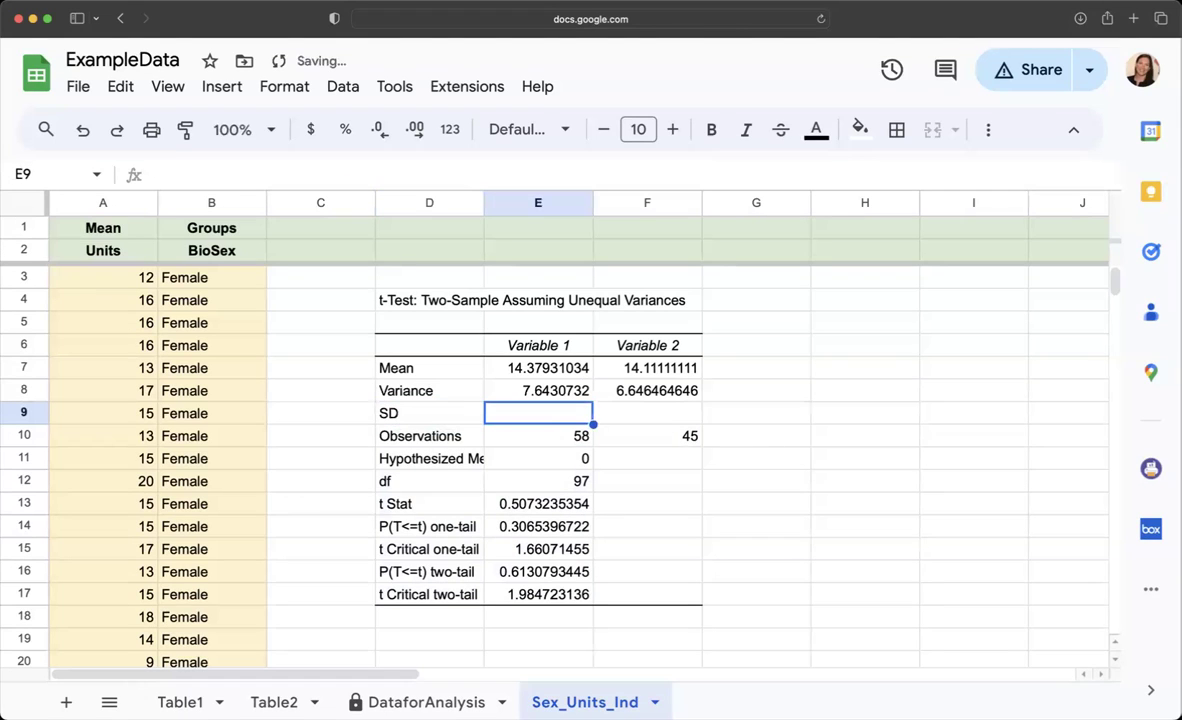
pyautogui.write('=')
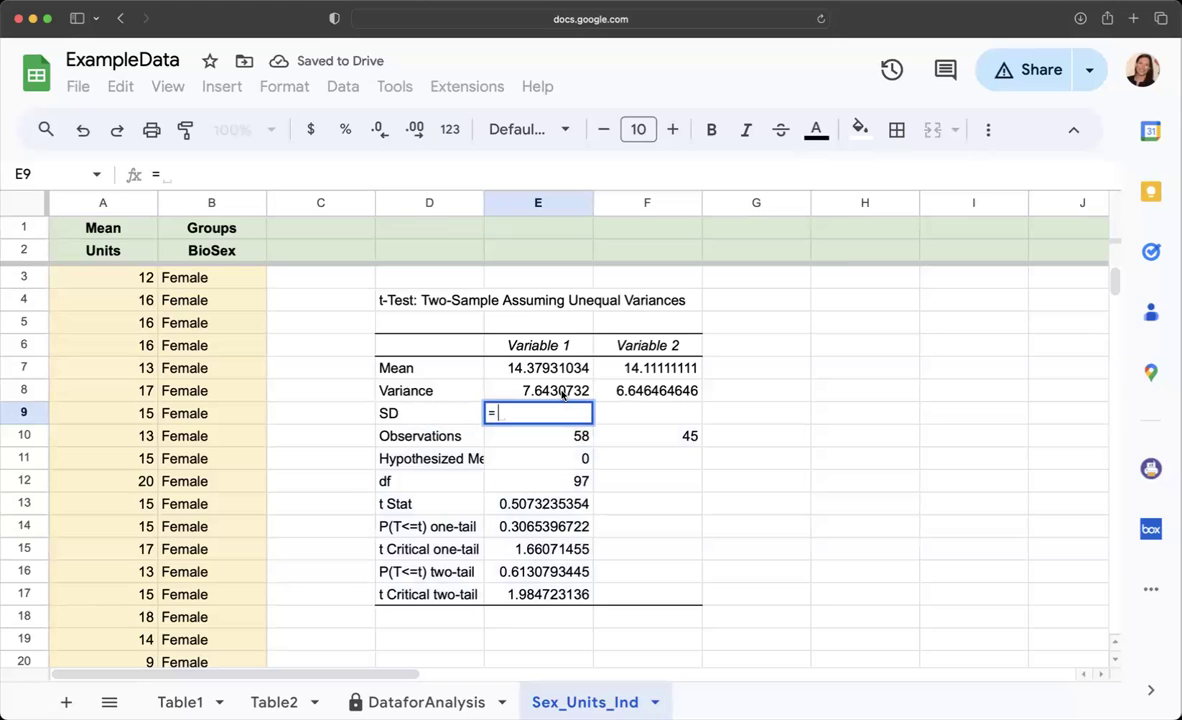
pyautogui.write('sqrt(')
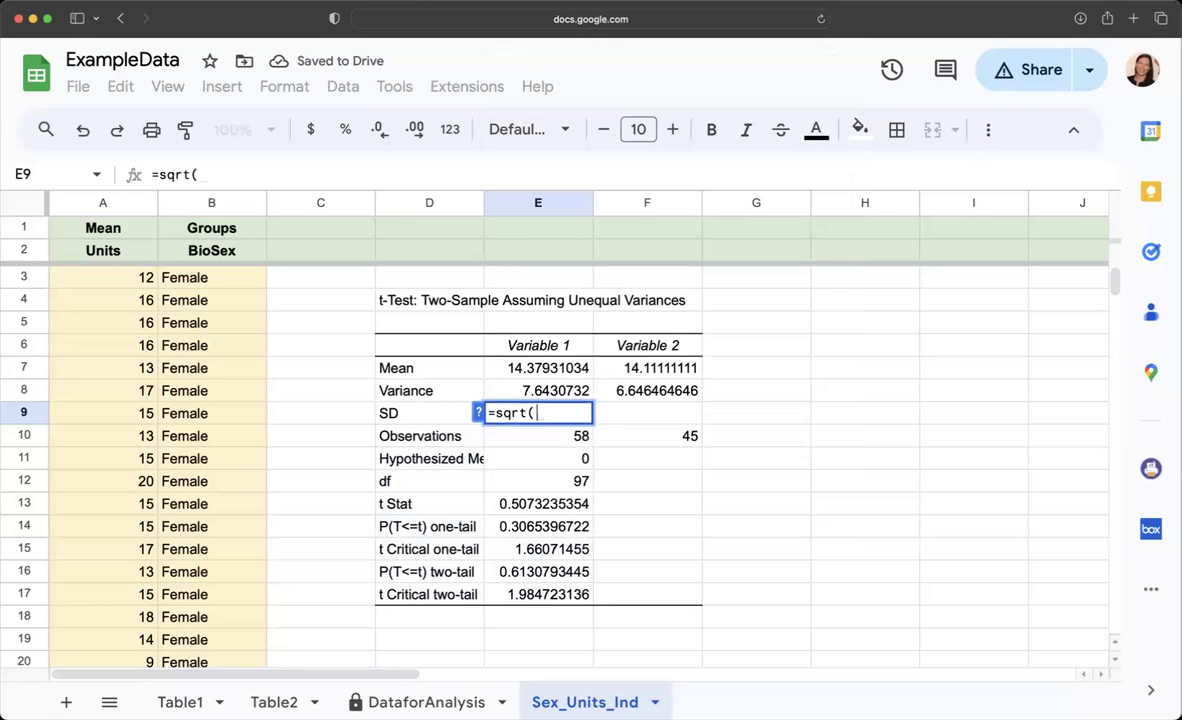
pyautogui.click(558, 390)
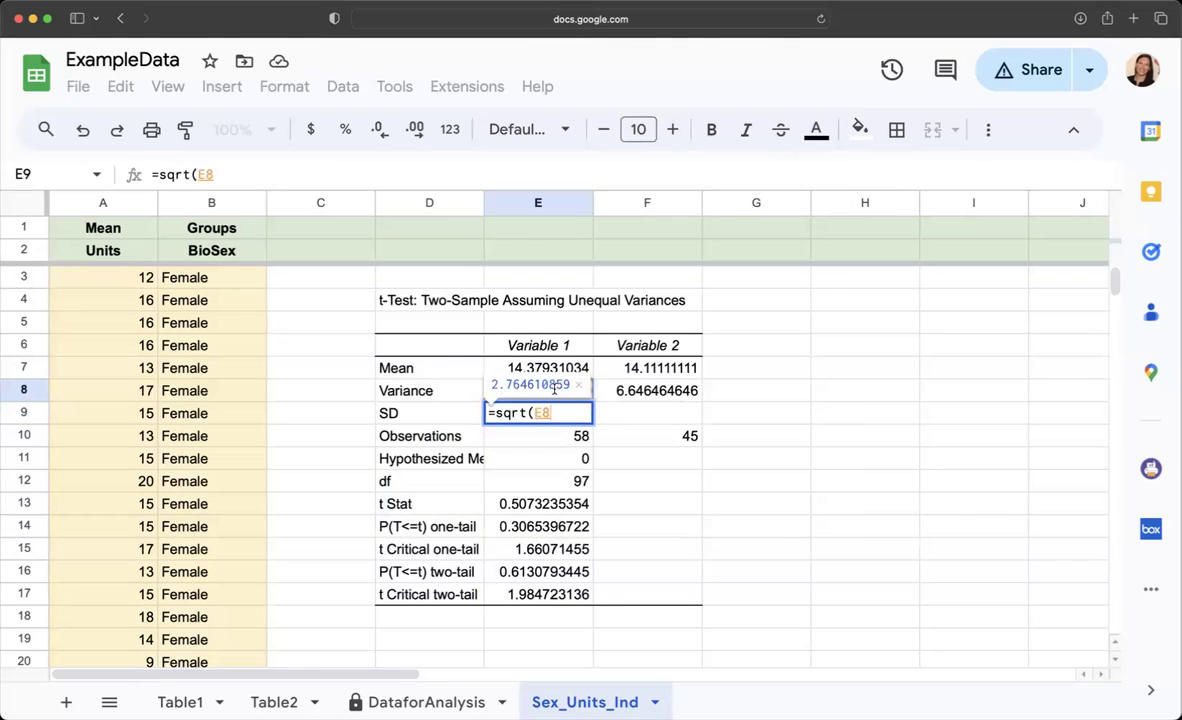
pyautogui.press('Return')
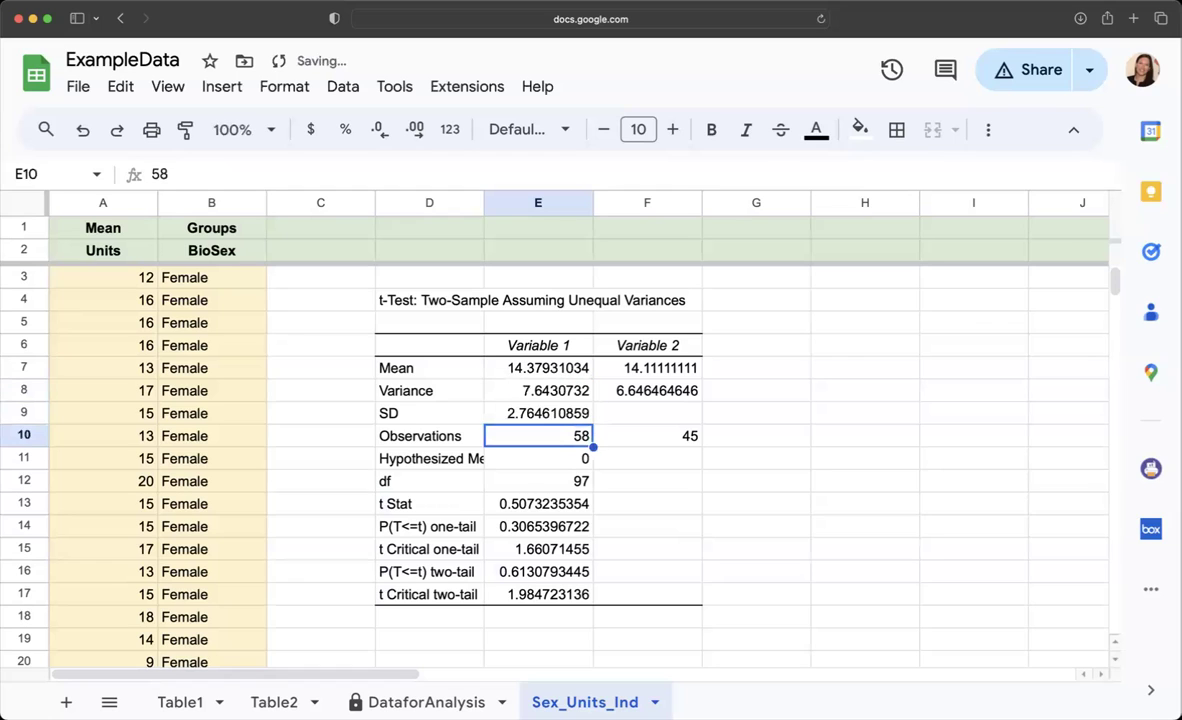
# Step: Fill the SD formula across to F9, giving the male standard deviation 2.5781
pyautogui.click(585, 414)
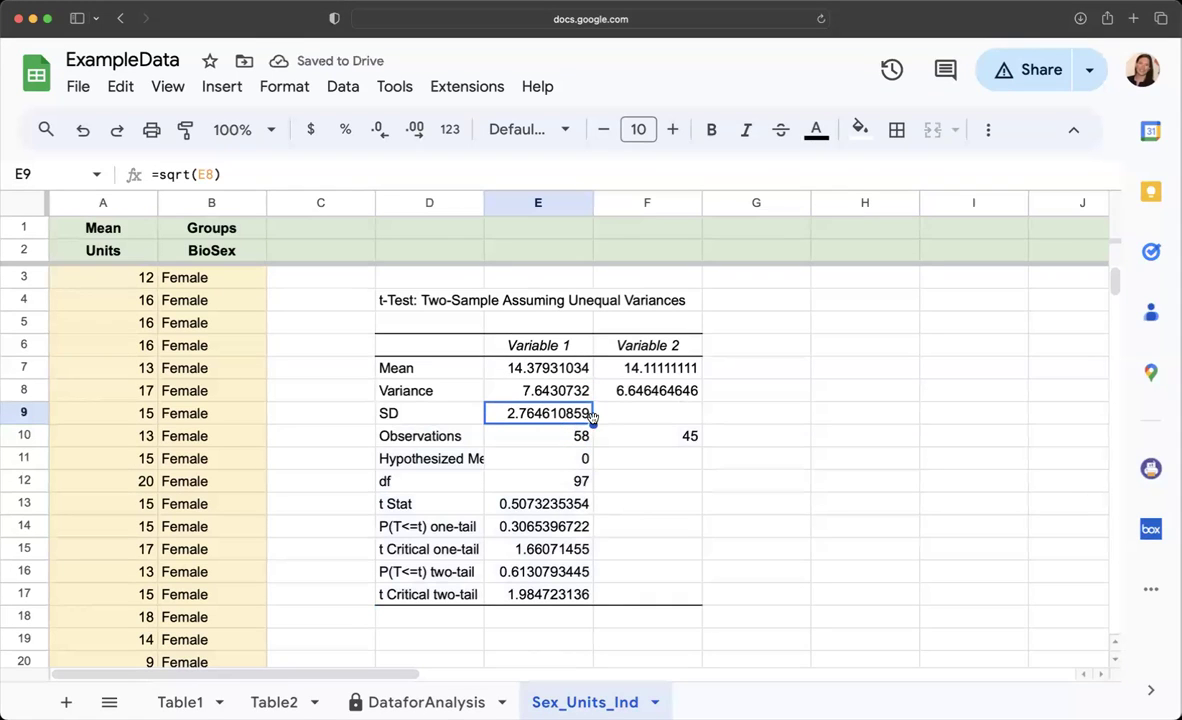
pyautogui.moveTo(592, 416); pyautogui.dragTo(668, 420)
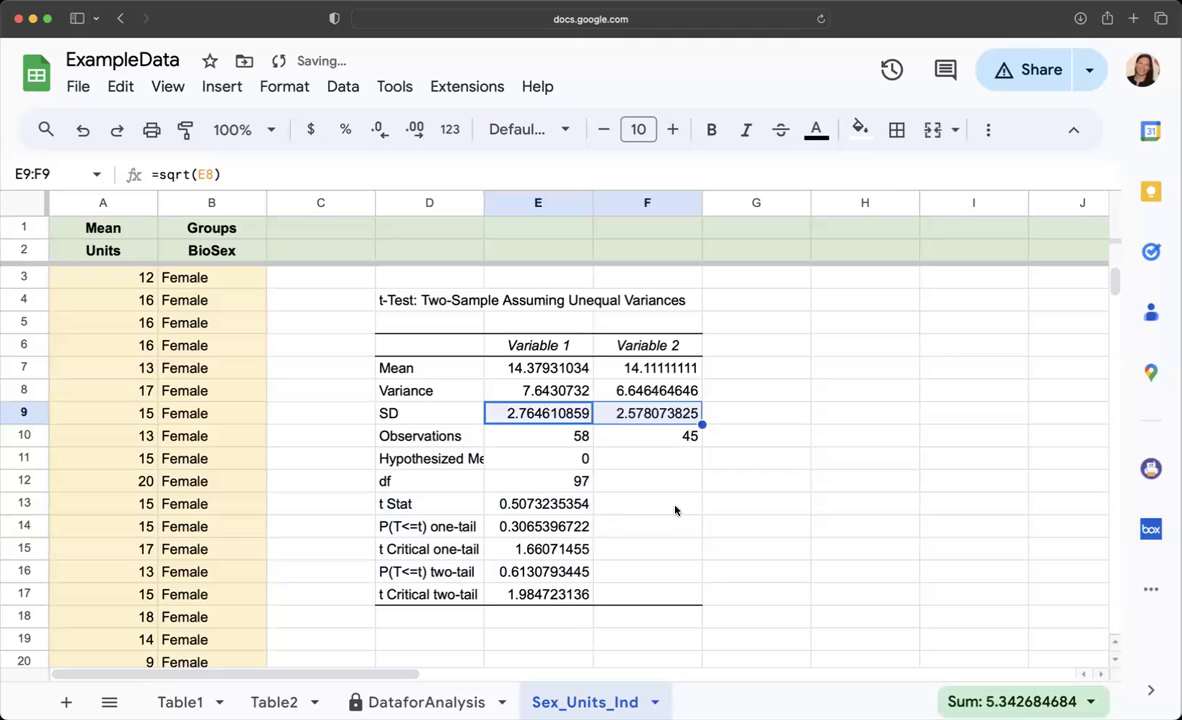
pyautogui.click(657, 398)
pyautogui.doubleClick(658, 414)
pyautogui.click(705, 391)
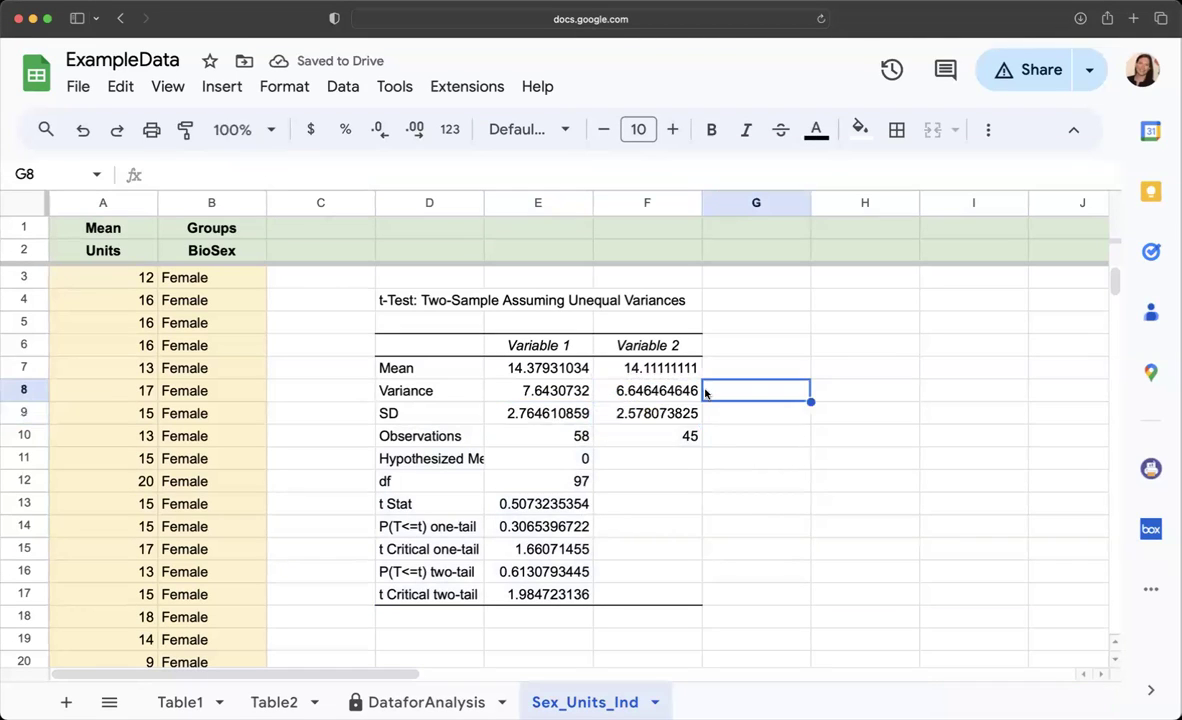
# Step: Rename the Variable 1 column header to 'Units (Female)'
pyautogui.click(529, 347)
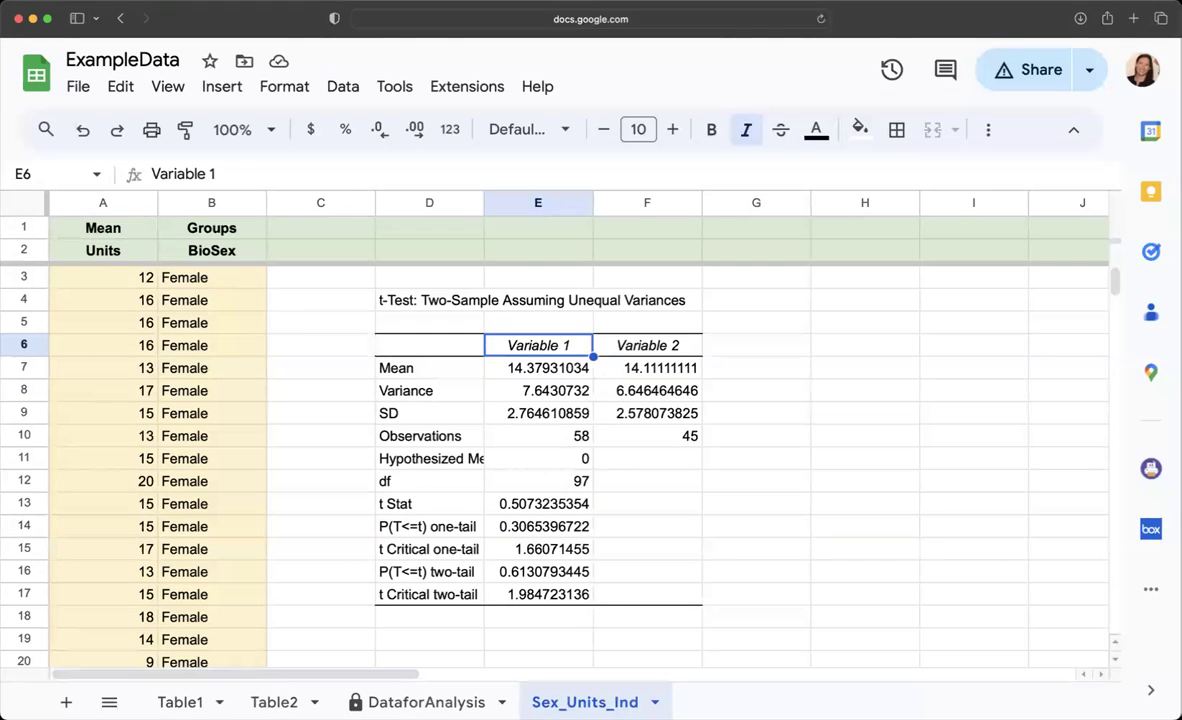
pyautogui.write('Female')
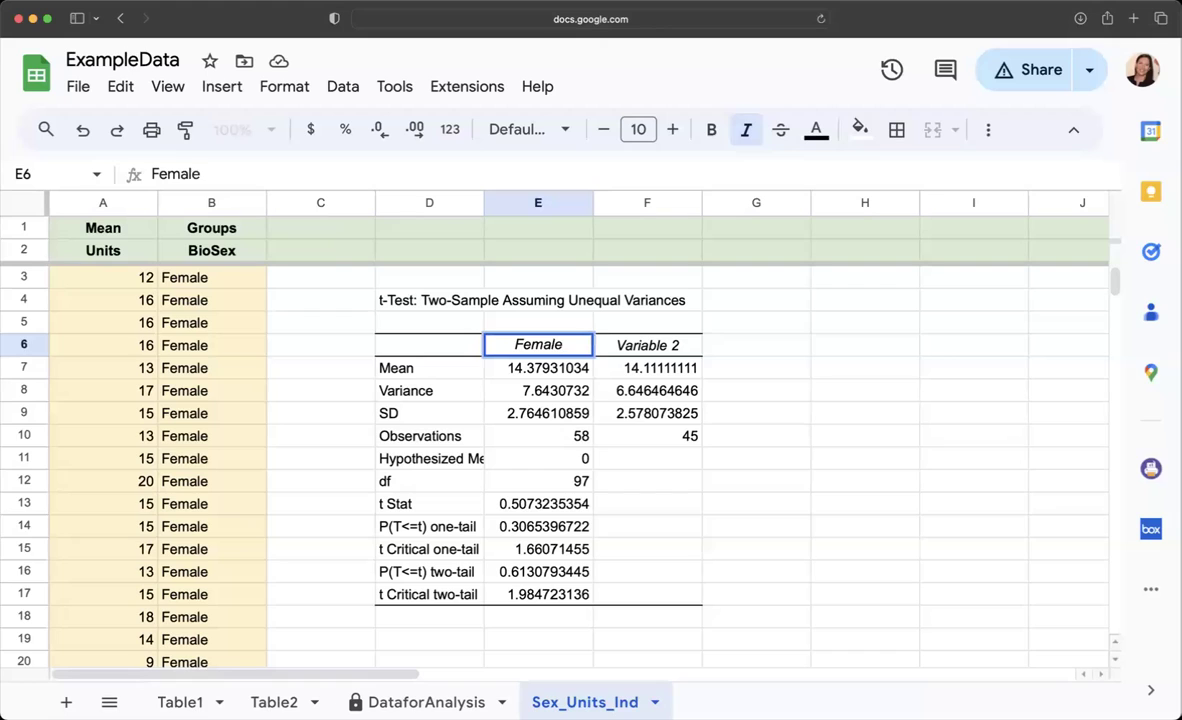
pyautogui.press('Home')
pyautogui.write('Units')
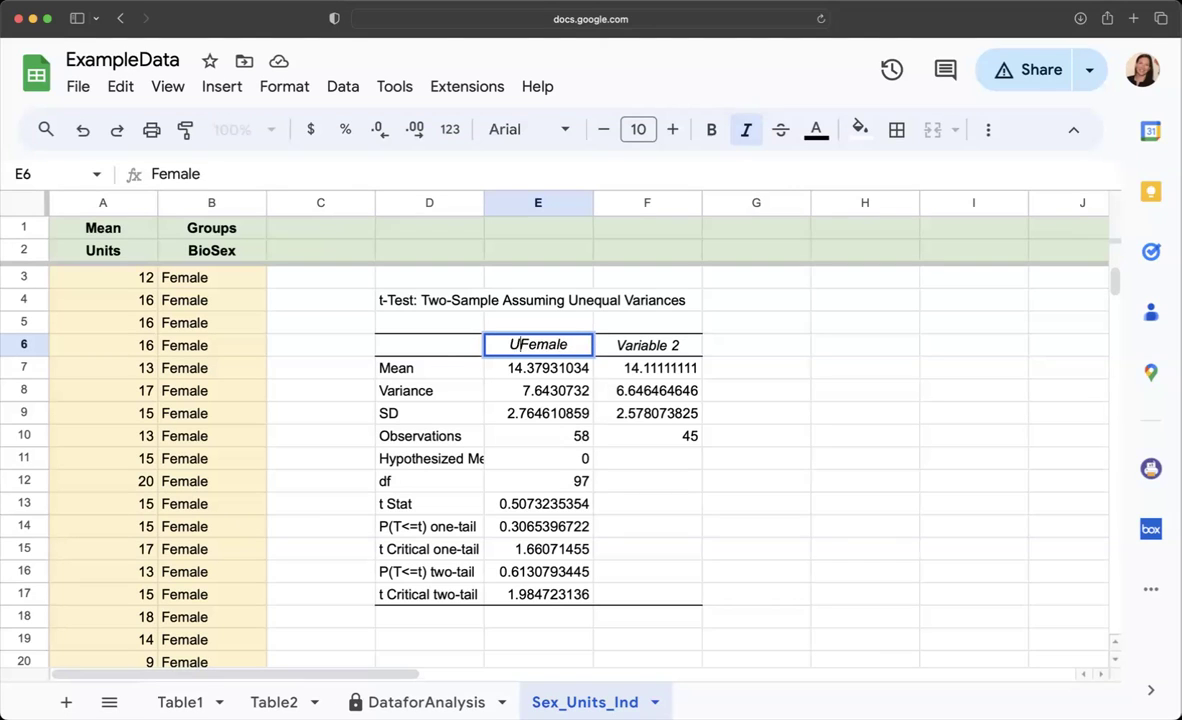
pyautogui.write(' (Female')
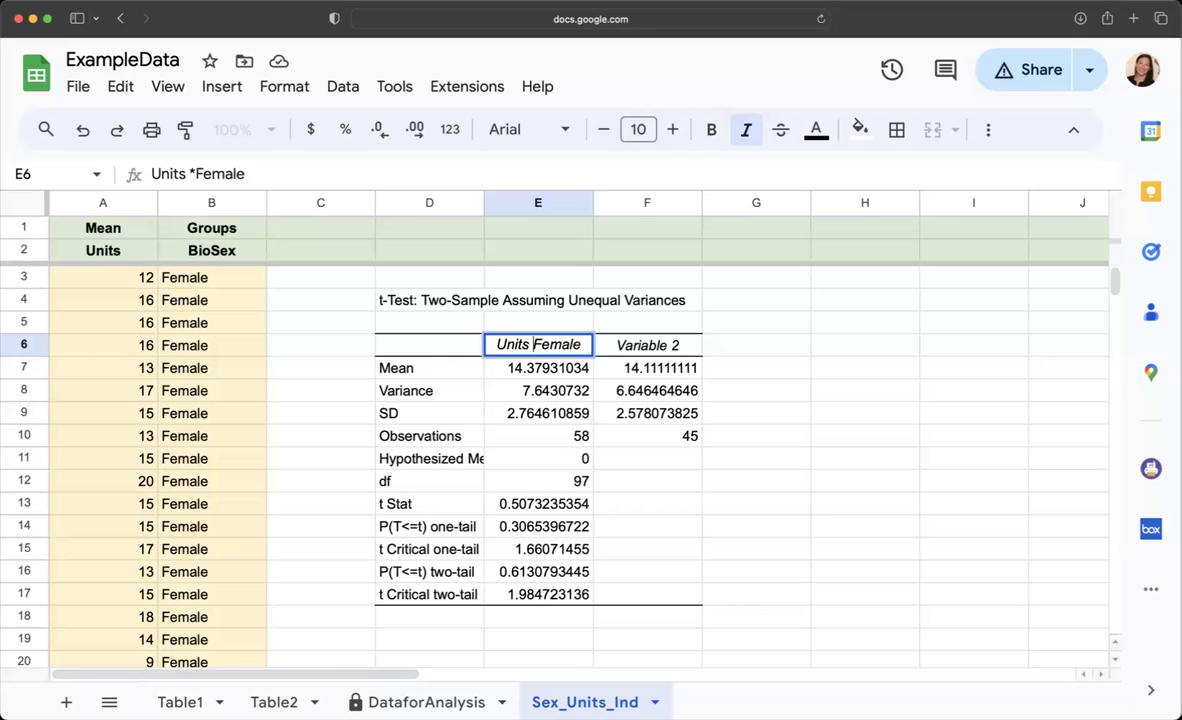
pyautogui.write(')')
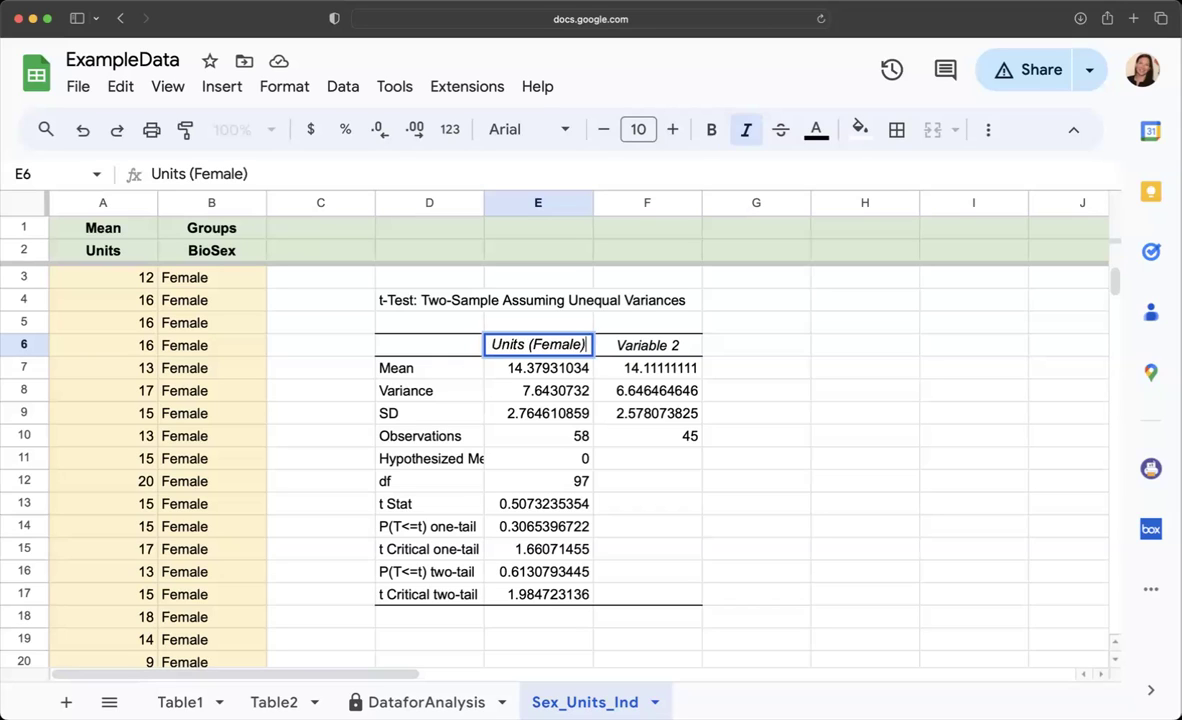
pyautogui.click(645, 346)
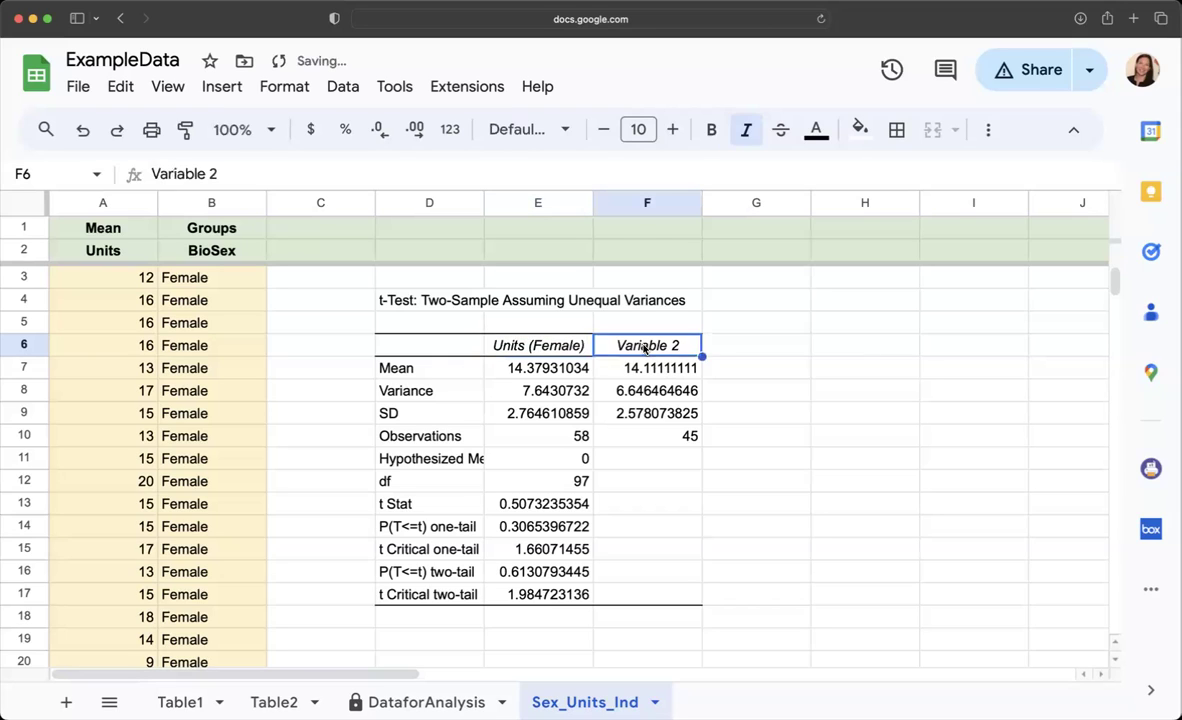
# Step: Set the second column header to 'Units (Male)', removing the stray 's'
pyautogui.write('Units (Males')
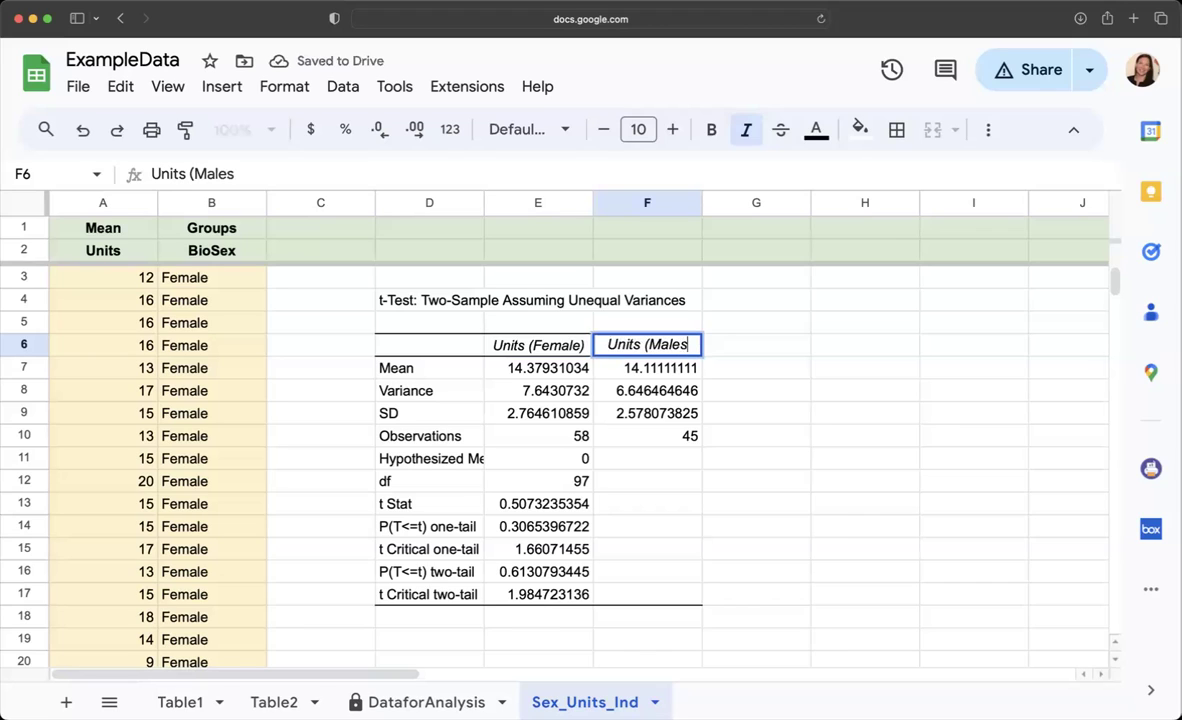
pyautogui.press('BackSpace')
pyautogui.write(')')
pyautogui.press('Return')
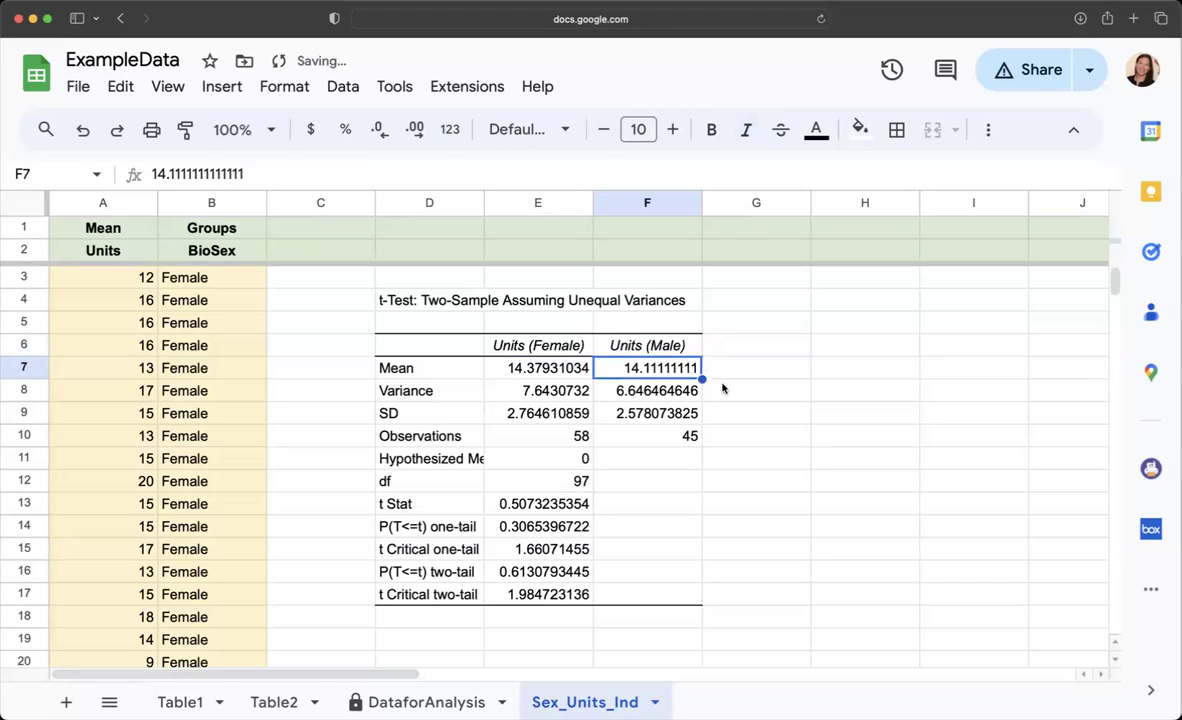
pyautogui.click(723, 388)
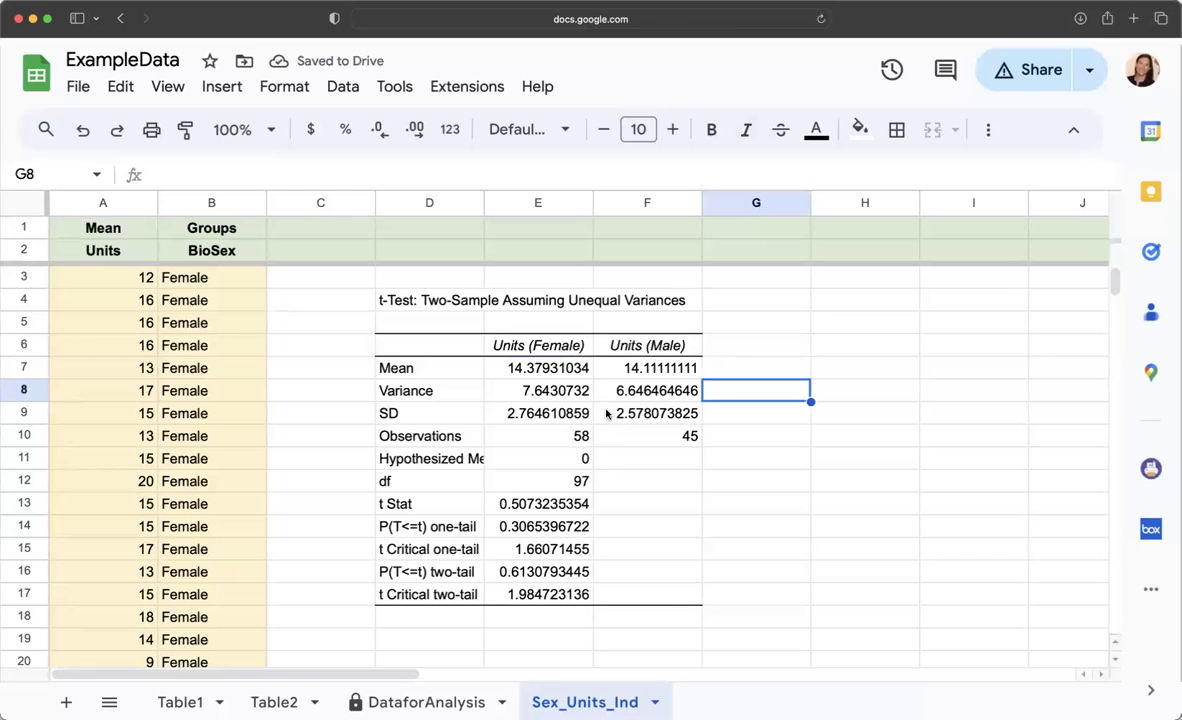
pyautogui.moveTo(413, 367); pyautogui.dragTo(612, 368)
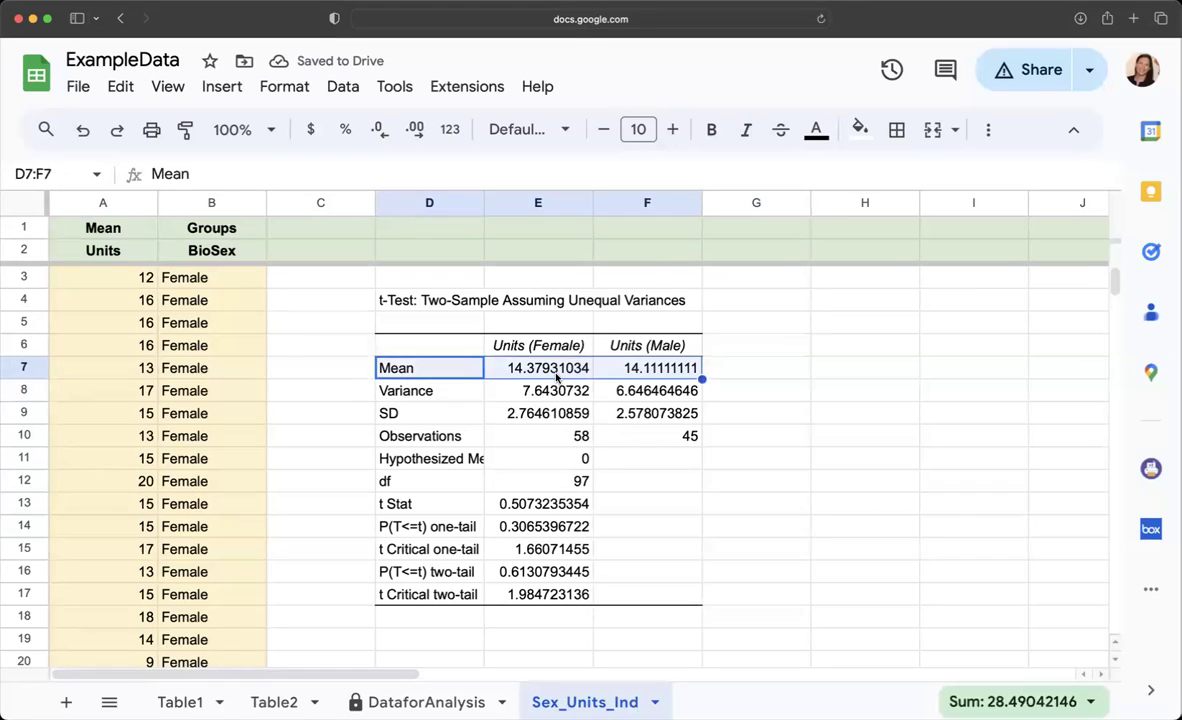
pyautogui.click(557, 376)
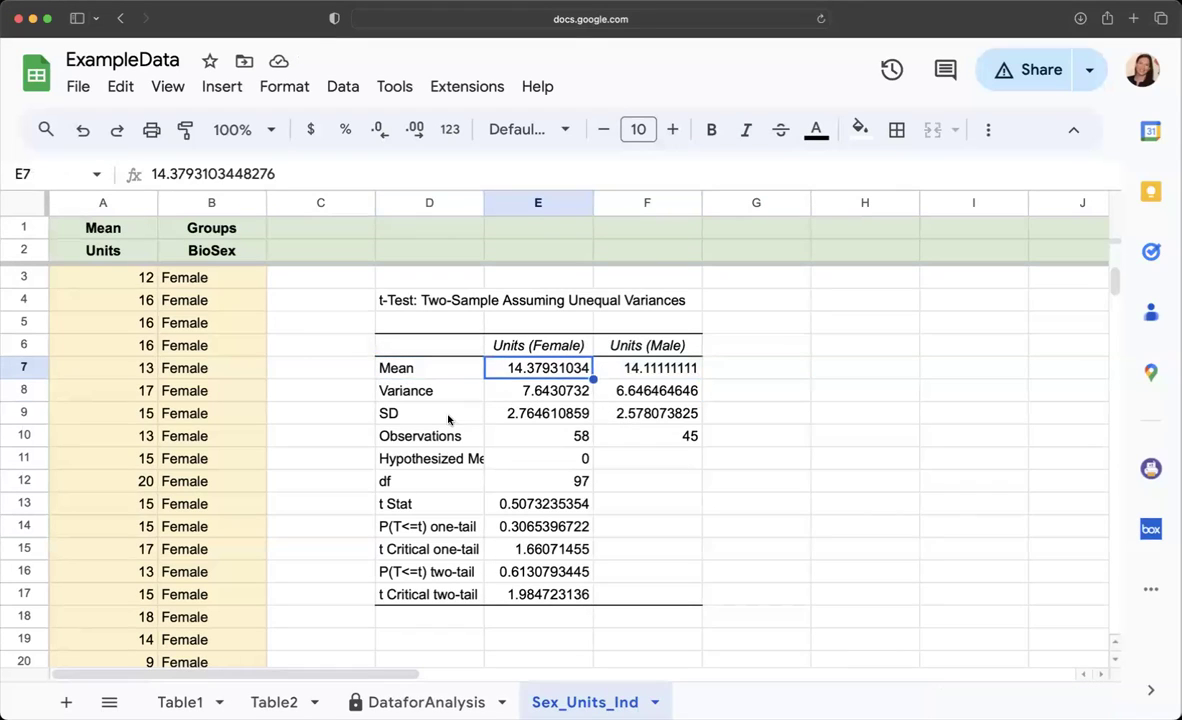
pyautogui.moveTo(449, 420); pyautogui.dragTo(690, 412)
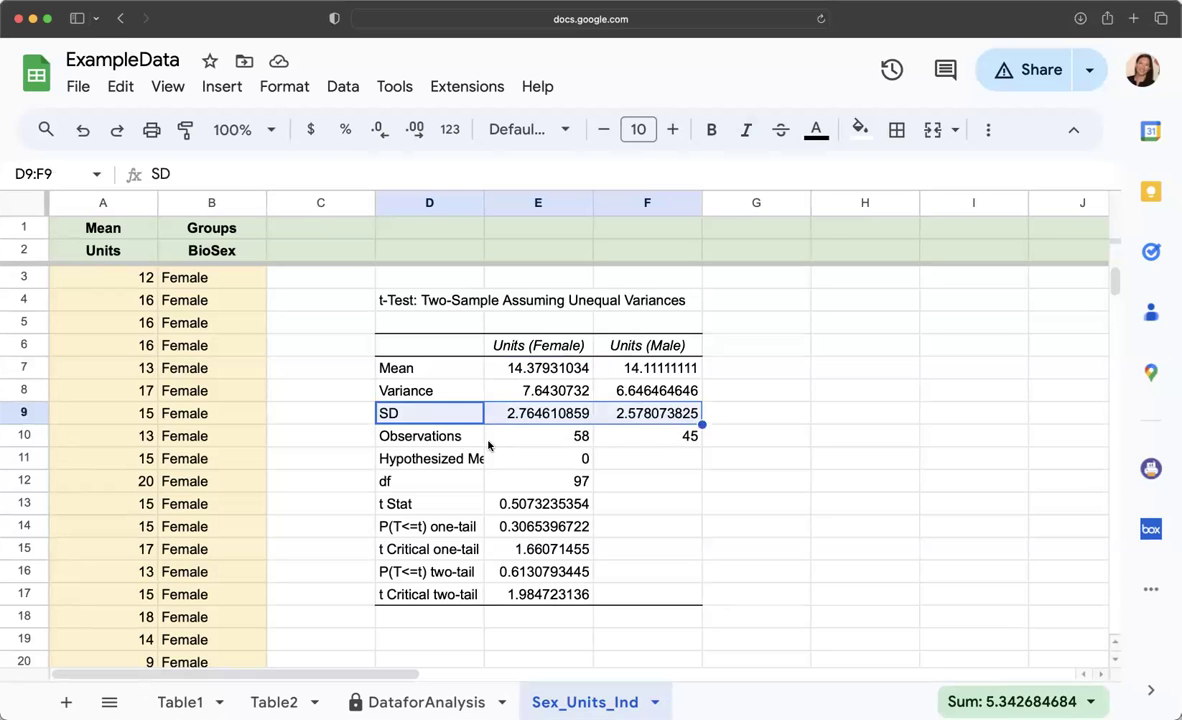
pyautogui.moveTo(482, 446); pyautogui.dragTo(637, 444)
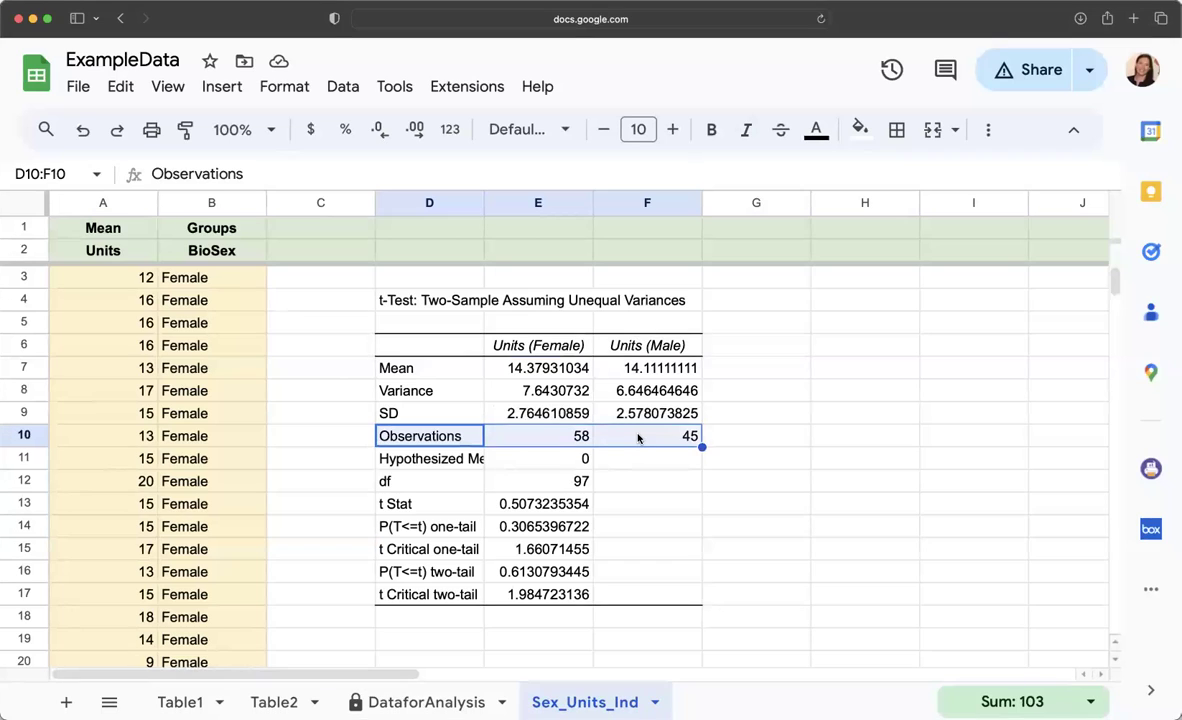
pyautogui.click(568, 482)
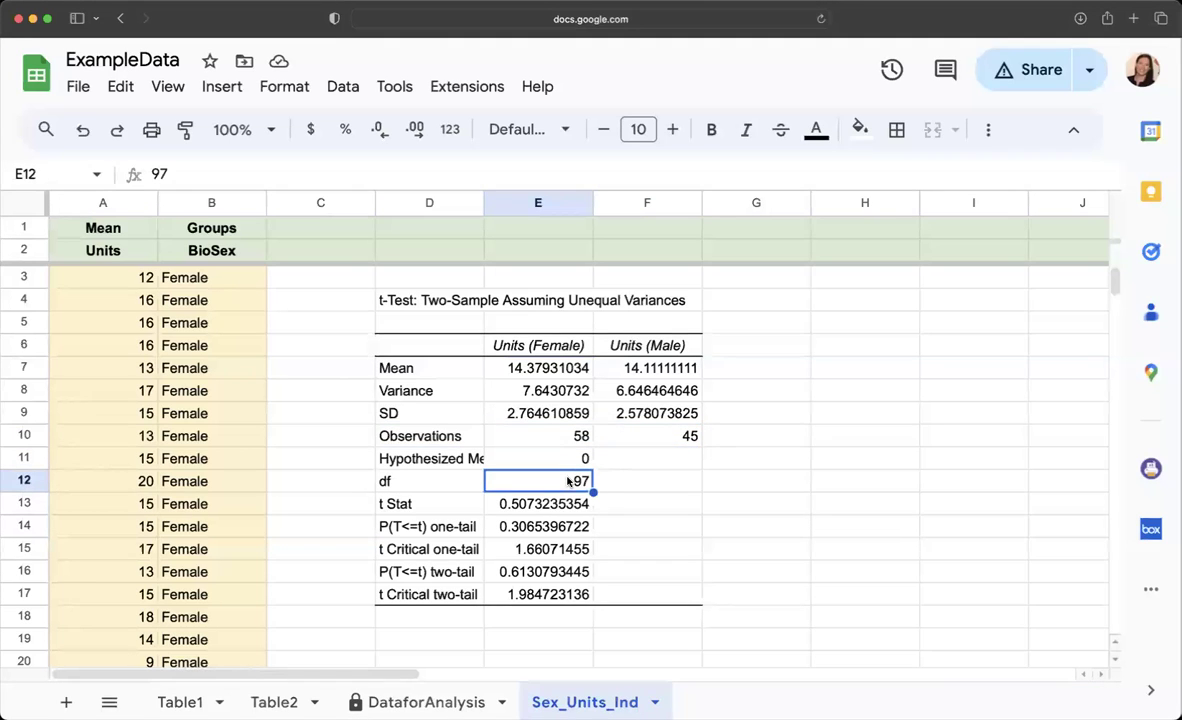
pyautogui.moveTo(528, 436); pyautogui.dragTo(625, 435)
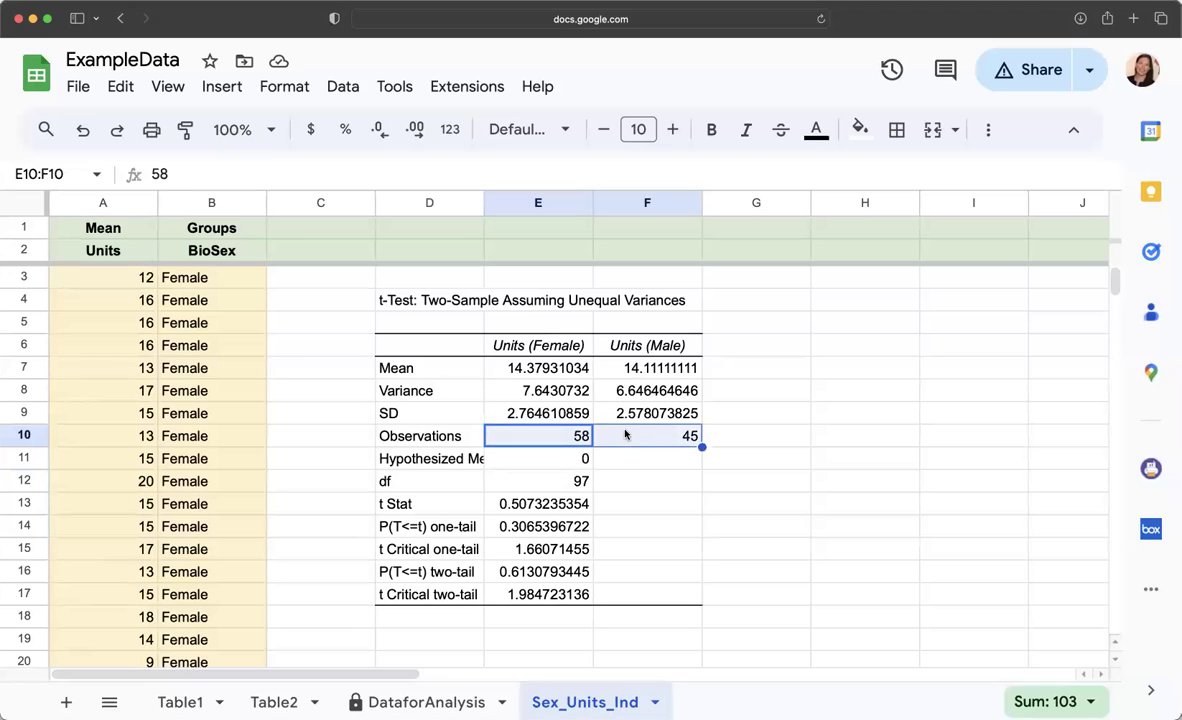
pyautogui.click(438, 503)
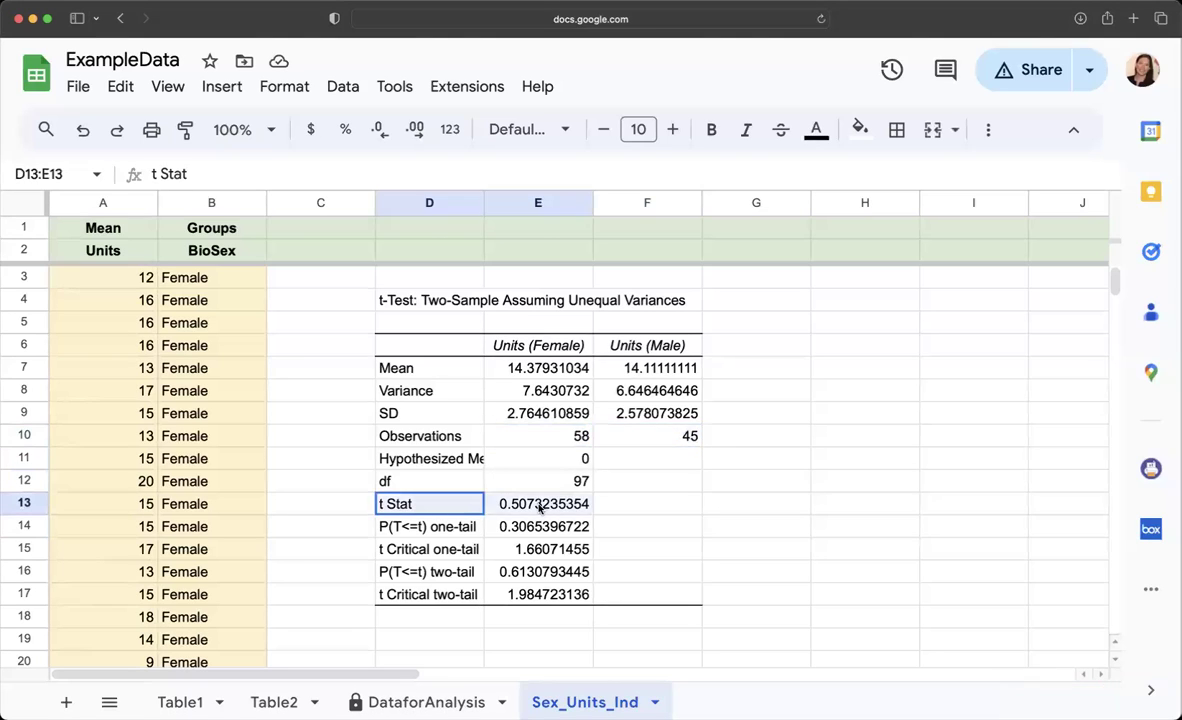
# Step: Fill the t Stat row yellow
pyautogui.click(859, 129)
pyautogui.click(866, 224)
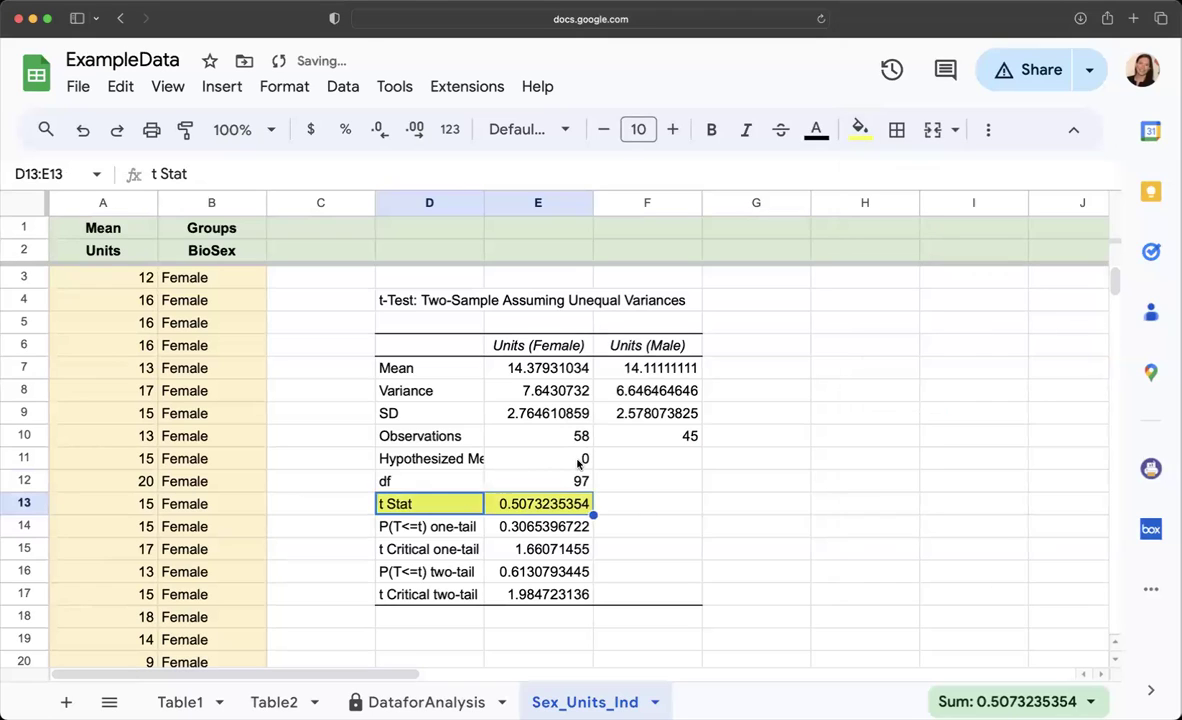
pyautogui.click(586, 507)
pyautogui.click(610, 511)
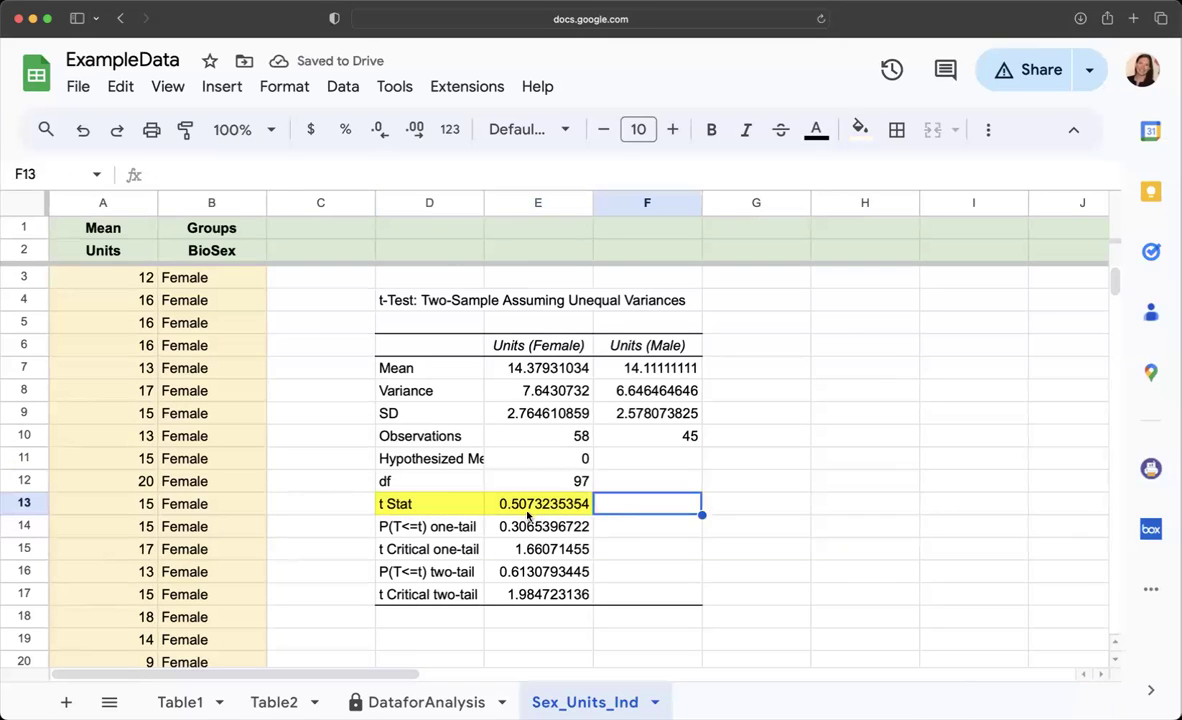
pyautogui.click(462, 508)
pyautogui.click(530, 508)
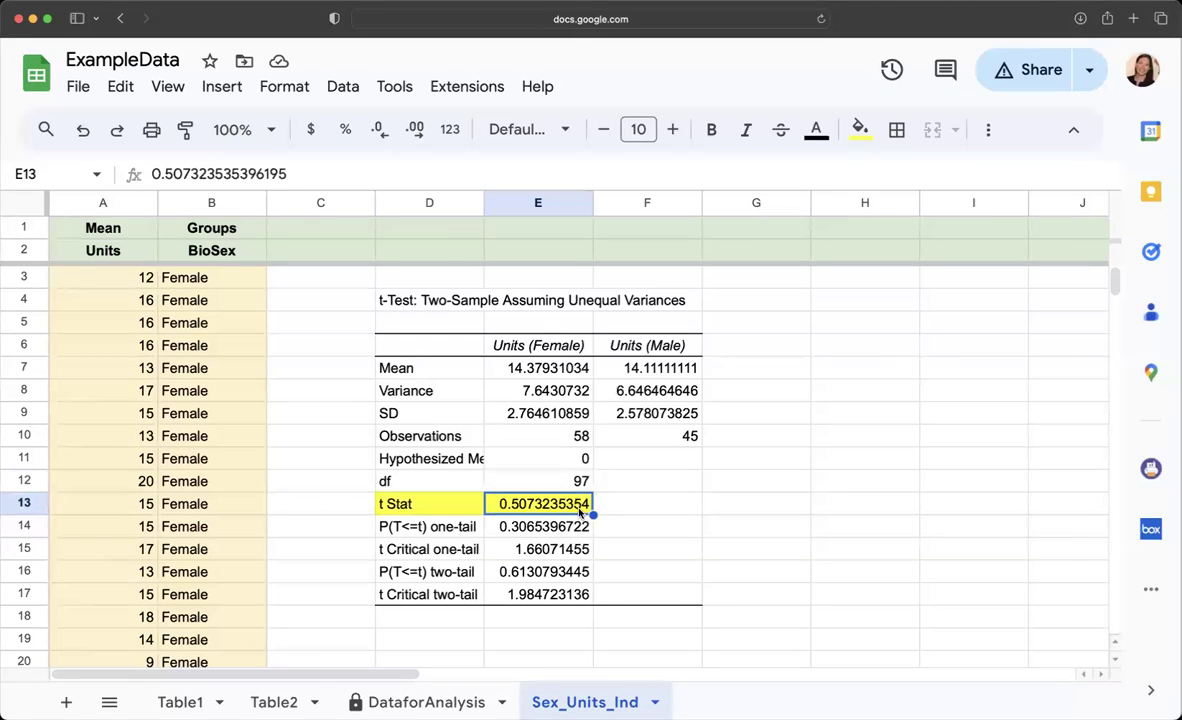
# Step: Fill the one-tail p-value row cyan
pyautogui.moveTo(391, 533); pyautogui.dragTo(541, 537)
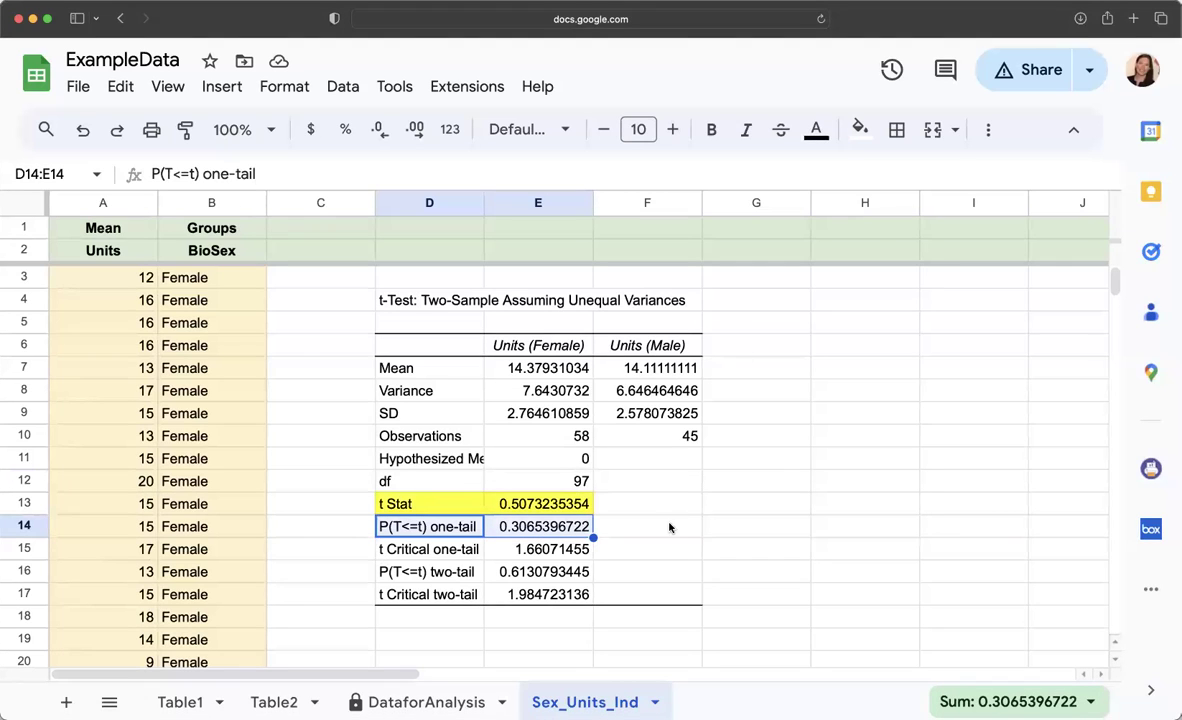
pyautogui.click(859, 129)
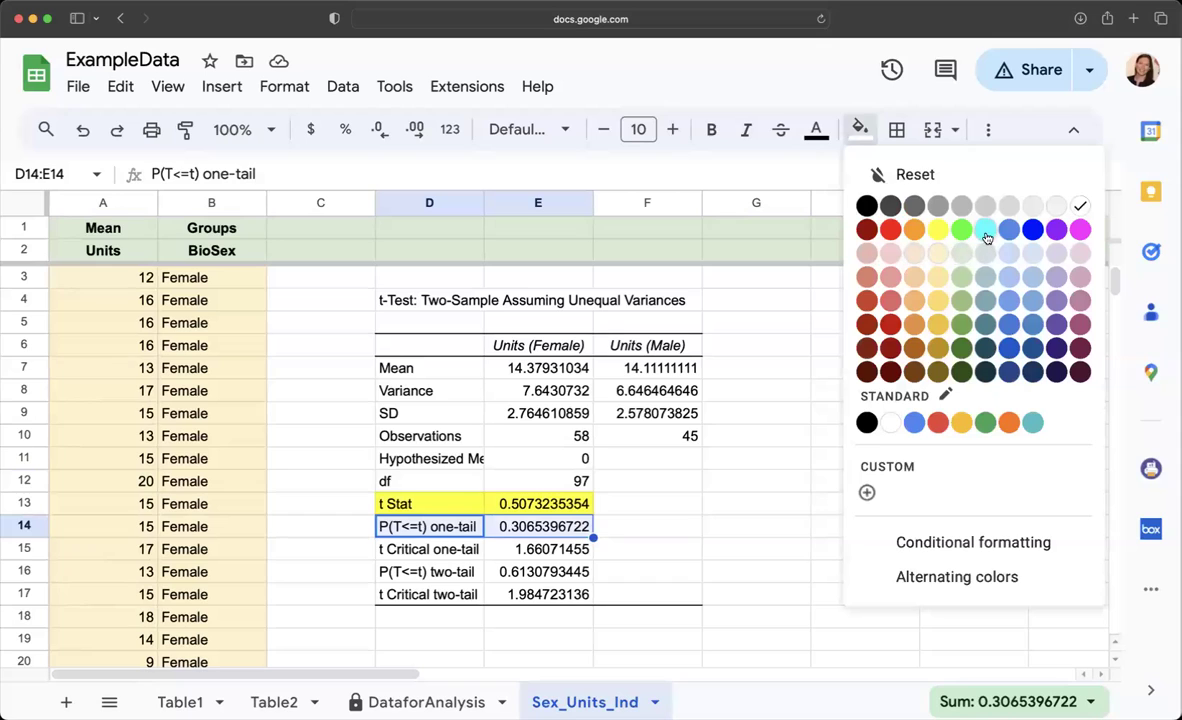
pyautogui.click(985, 231)
# Step: Label the rows 'One-tailed p=value' in G14 and 'T-score' in G13
pyautogui.click(798, 532)
pyautogui.write('O')
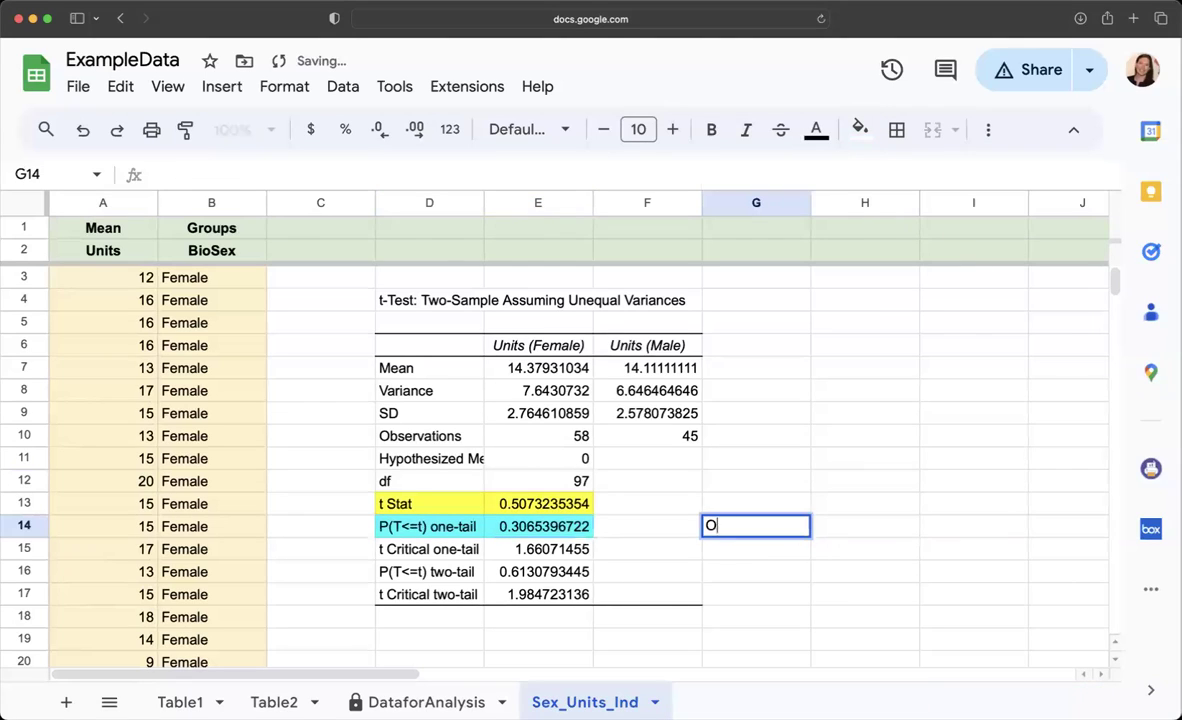
pyautogui.write('ne-tailed p=va;')
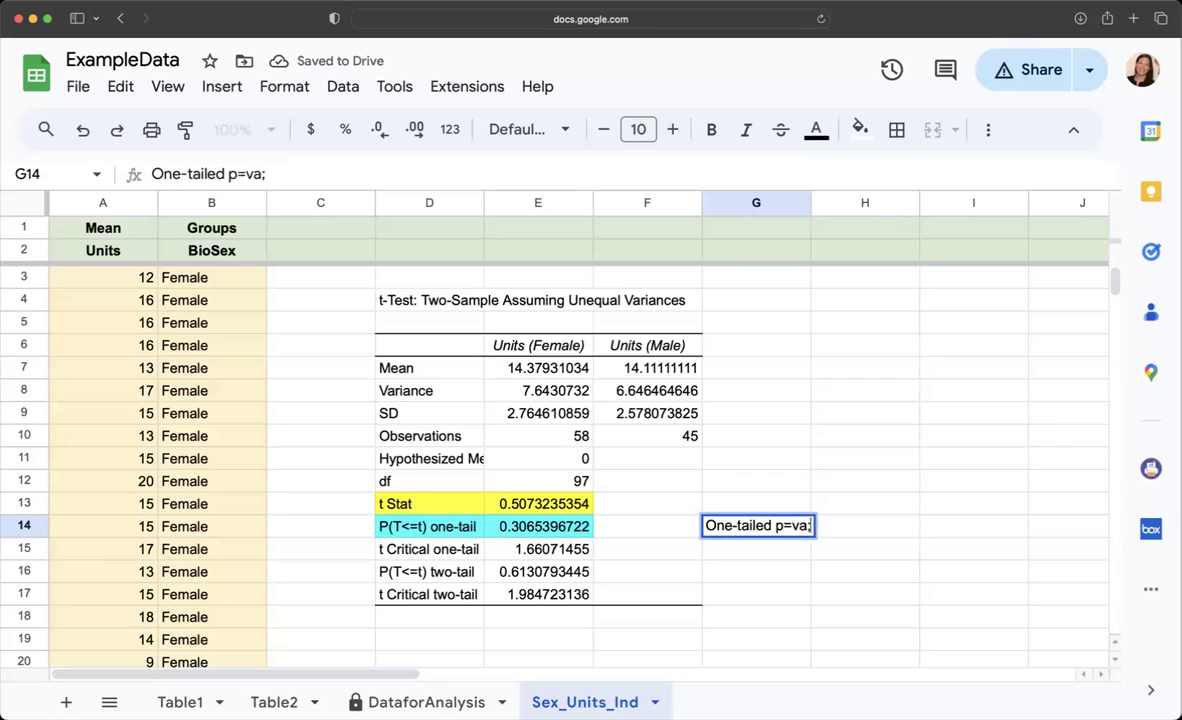
pyautogui.press('BackSpace')
pyautogui.write('lue')
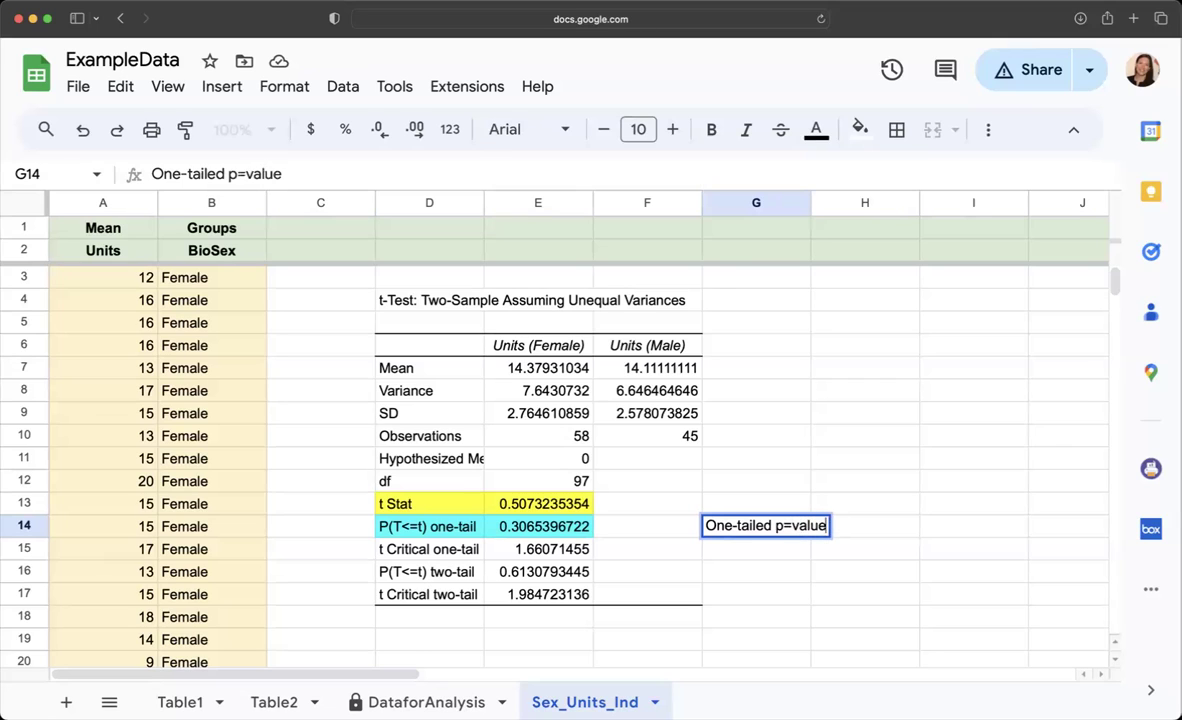
pyautogui.click(718, 506)
pyautogui.write('T')
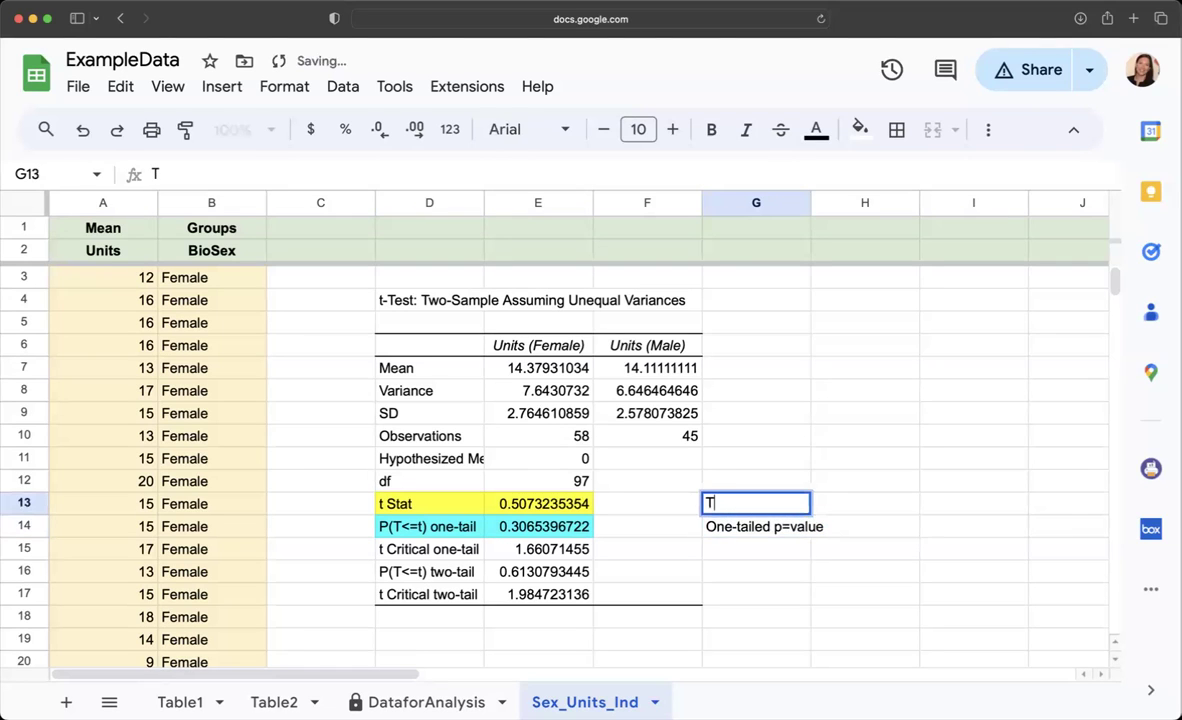
pyautogui.write('-score')
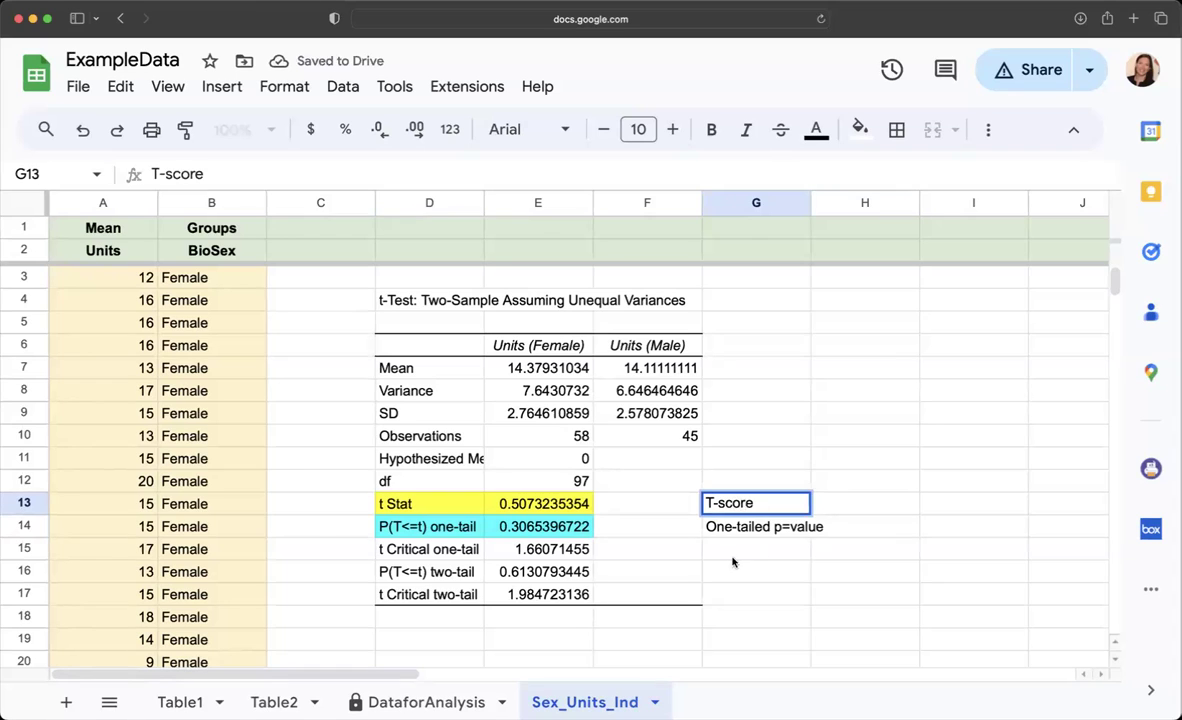
pyautogui.click(553, 556)
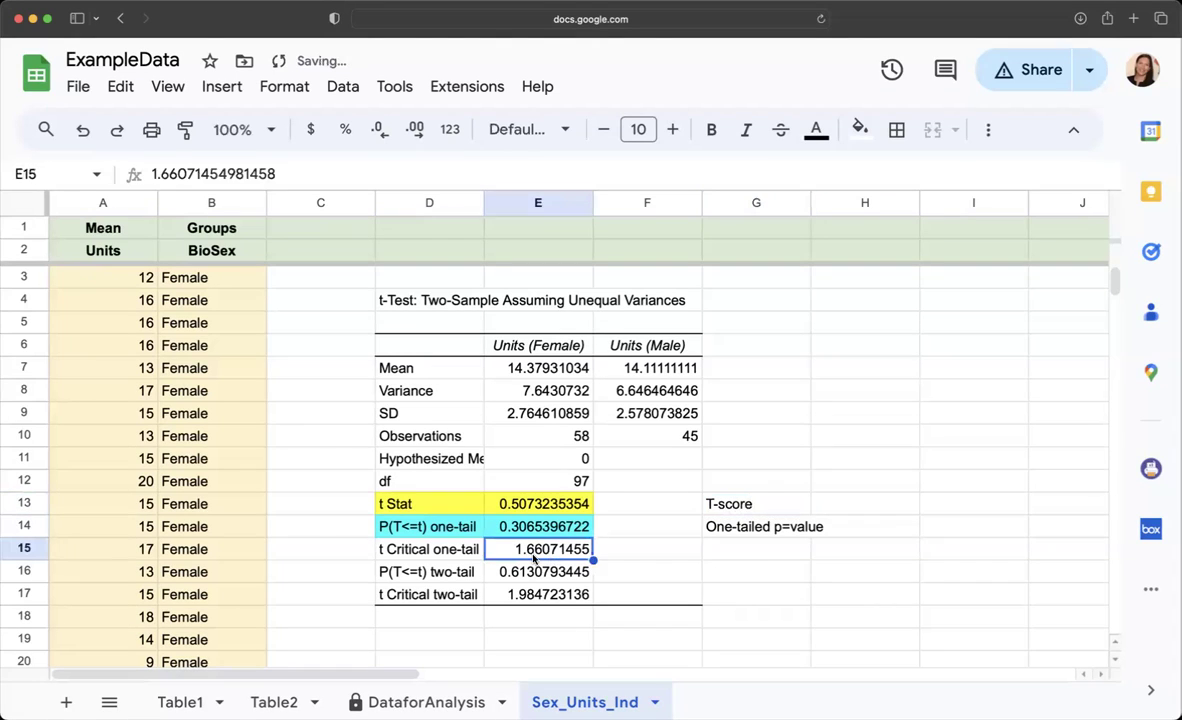
pyautogui.click(422, 549)
pyautogui.click(553, 552)
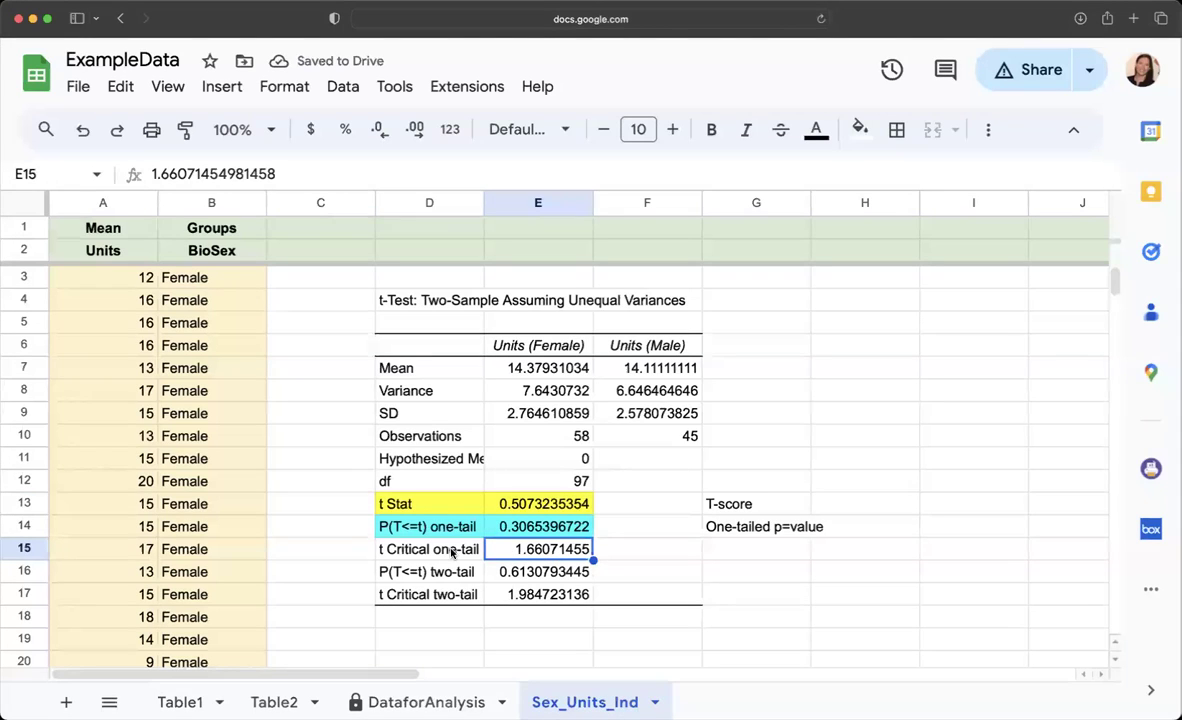
pyautogui.moveTo(422, 549); pyautogui.dragTo(549, 555)
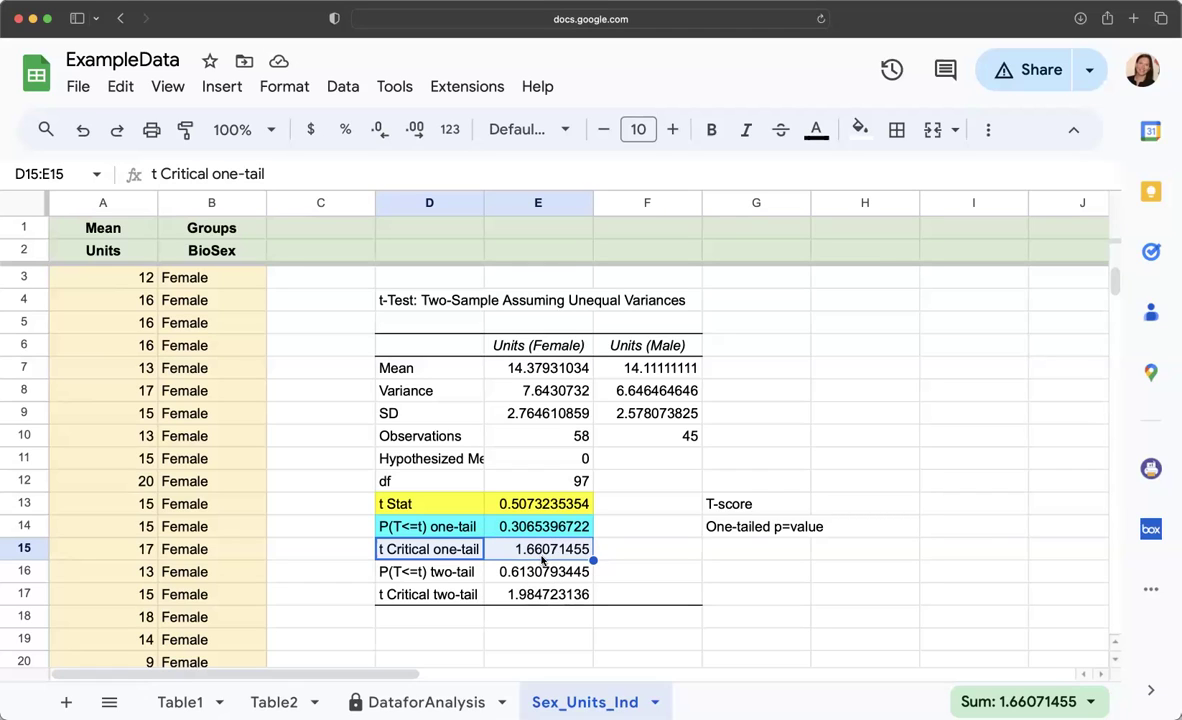
pyautogui.click(464, 532)
pyautogui.click(524, 533)
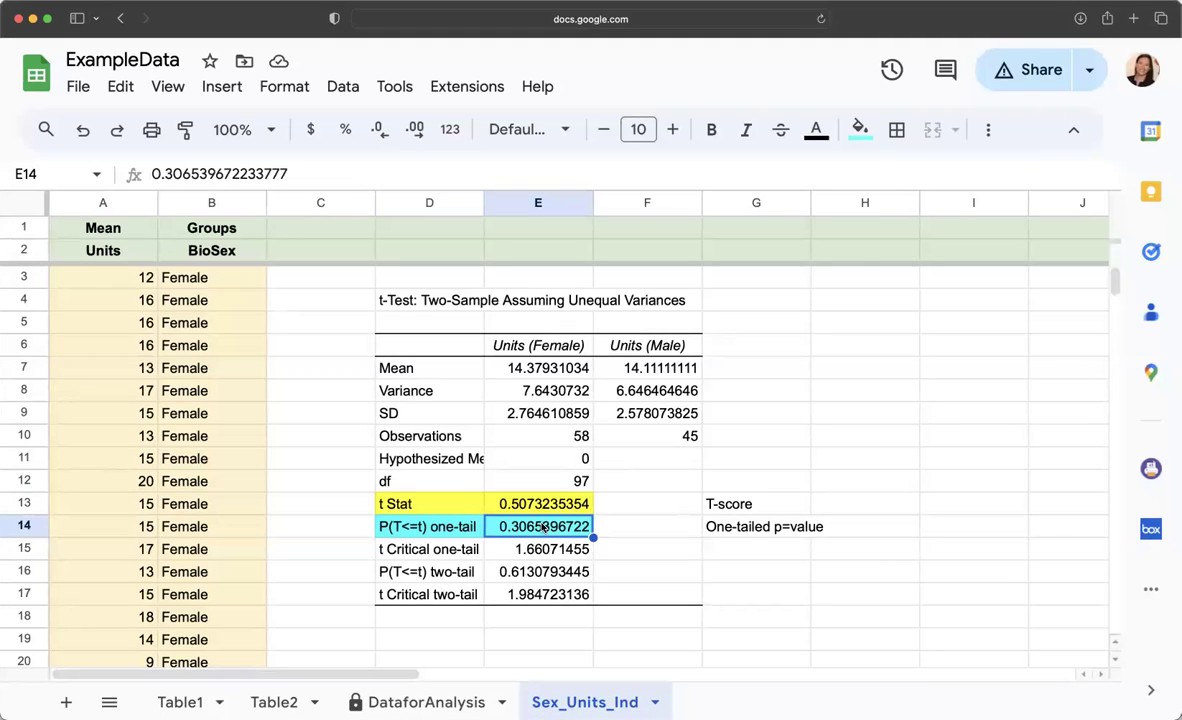
pyautogui.click(724, 548)
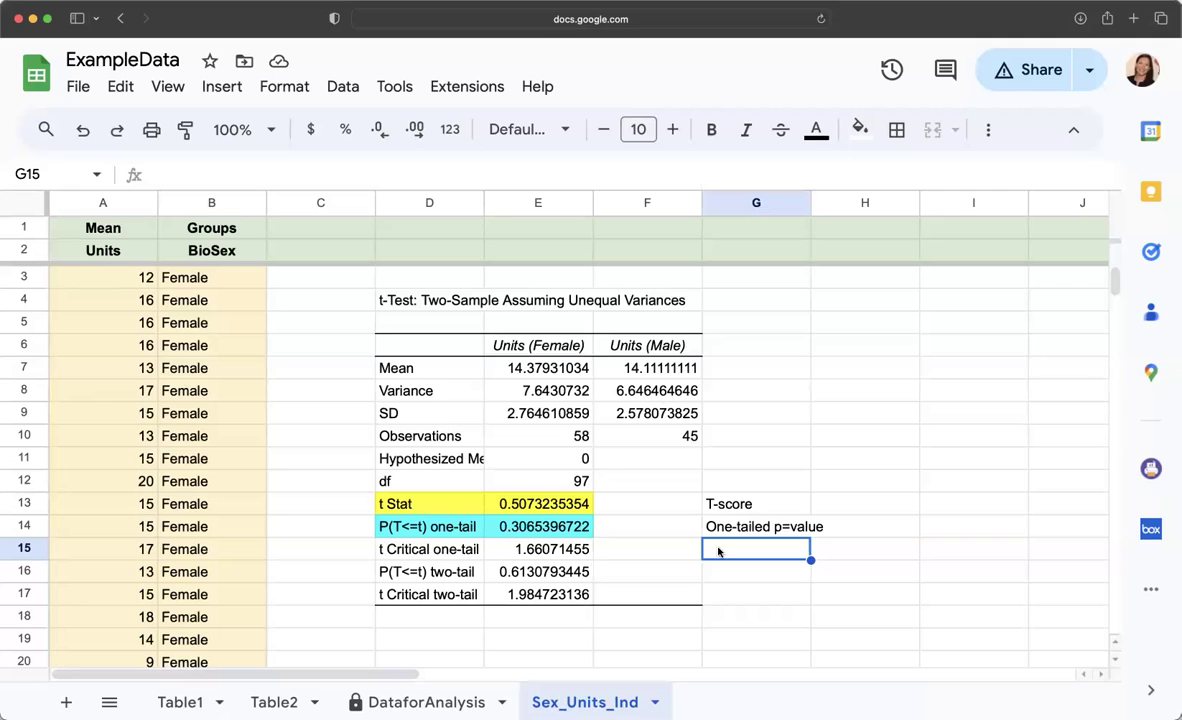
pyautogui.click(515, 372)
pyautogui.click(655, 378)
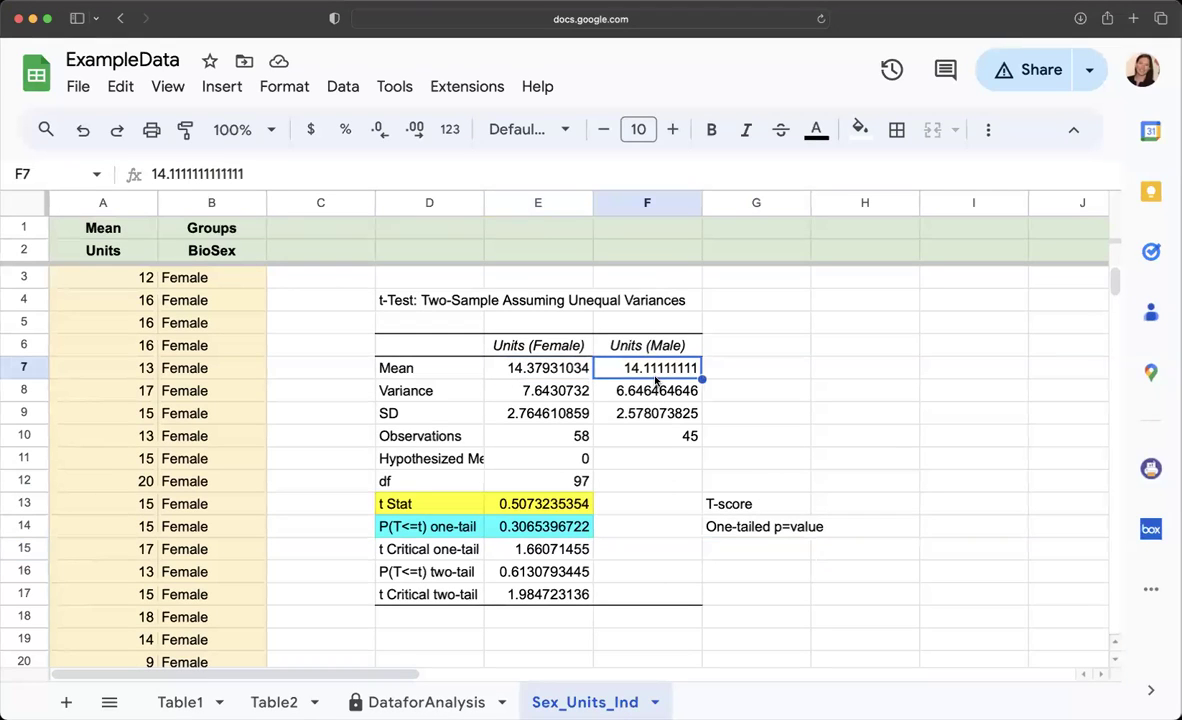
pyautogui.click(821, 327)
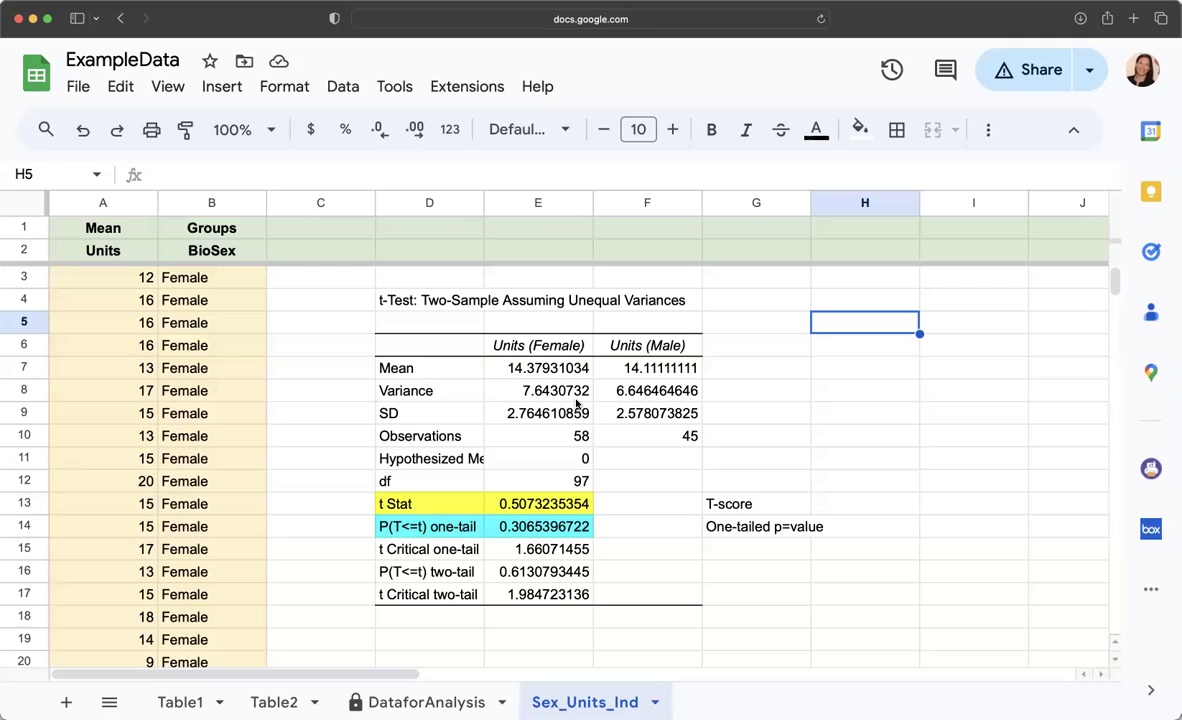
pyautogui.click(508, 368)
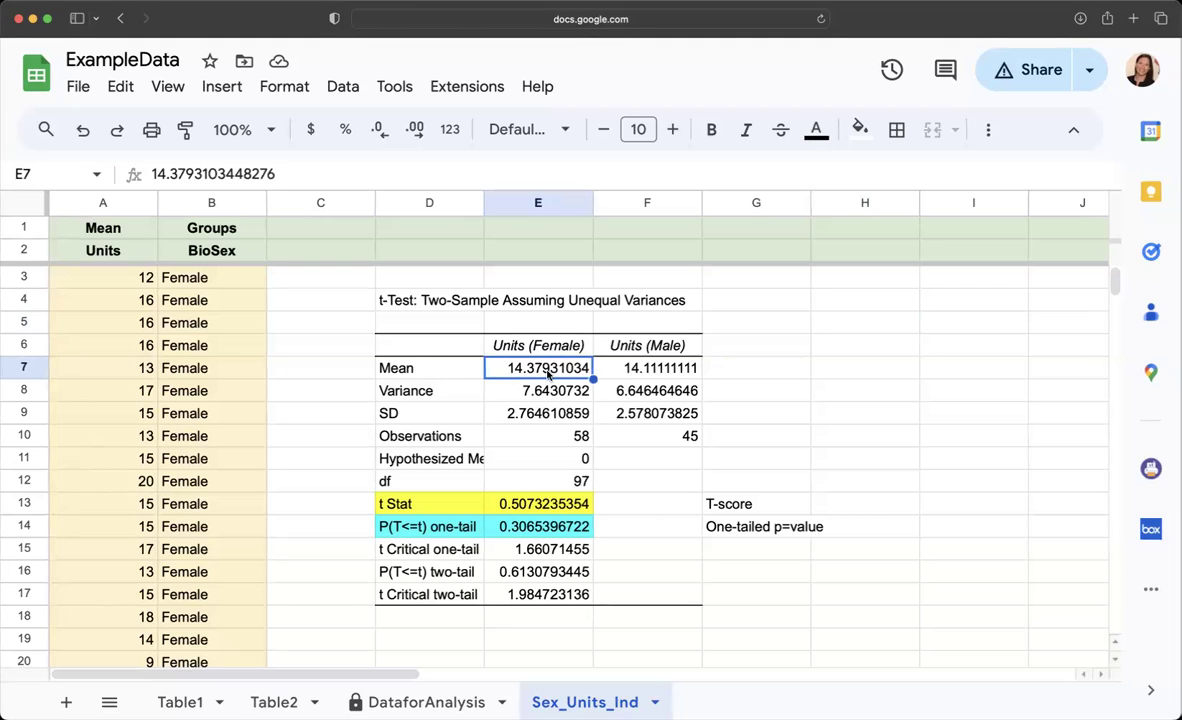
pyautogui.click(667, 373)
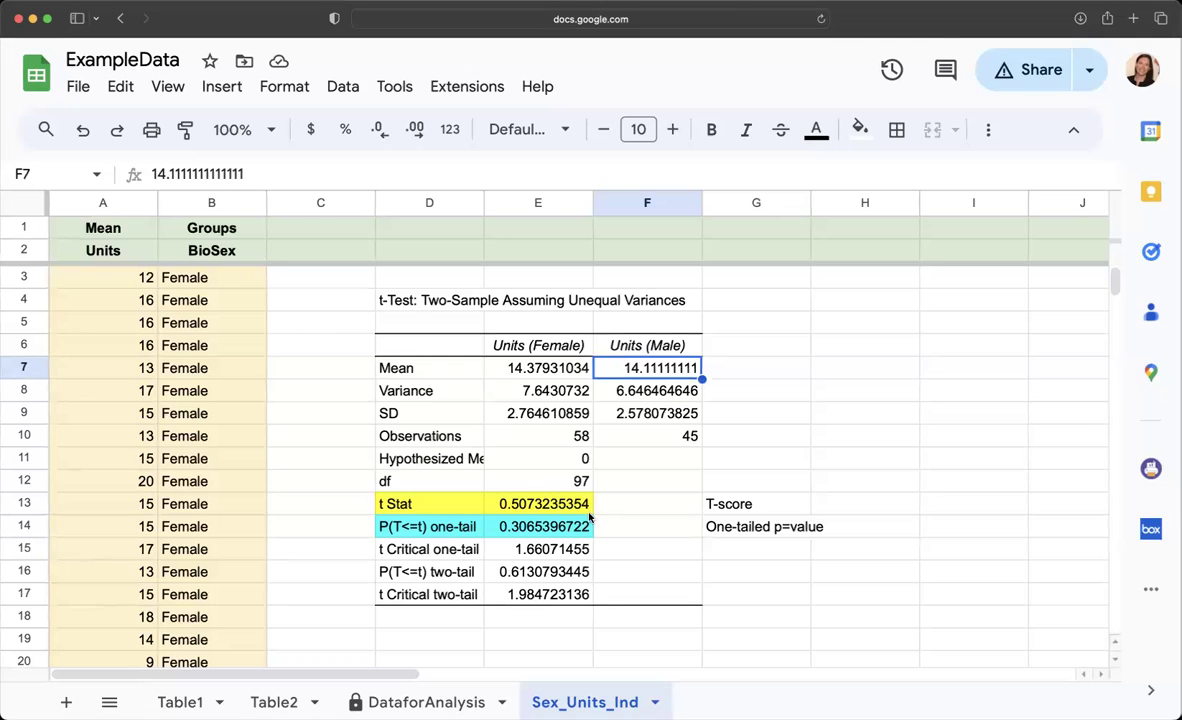
pyautogui.click(549, 527)
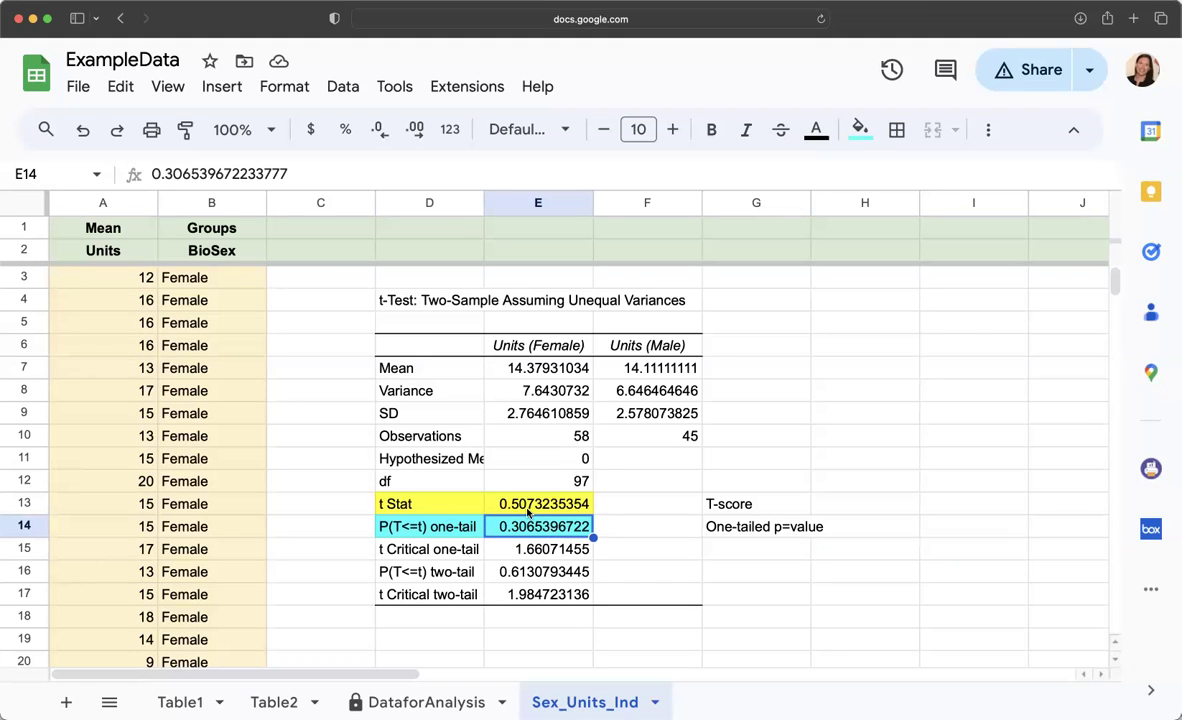
pyautogui.moveTo(430, 504); pyautogui.dragTo(540, 527)
pyautogui.moveTo(548, 368); pyautogui.dragTo(640, 375)
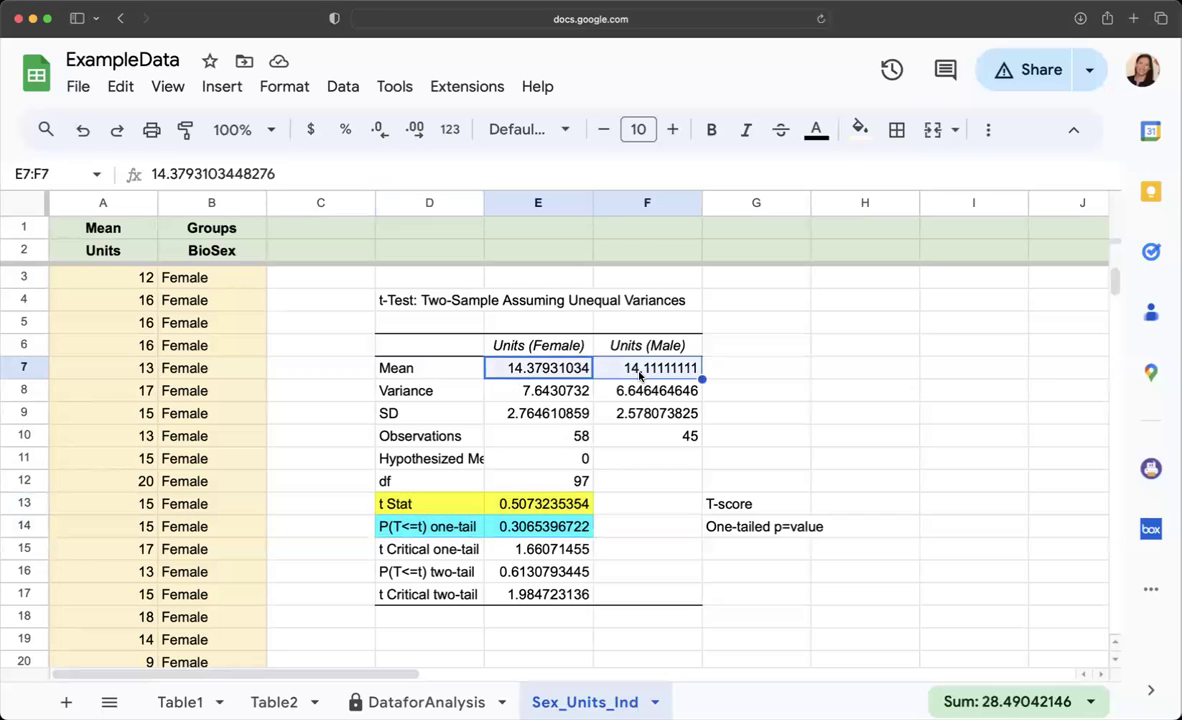